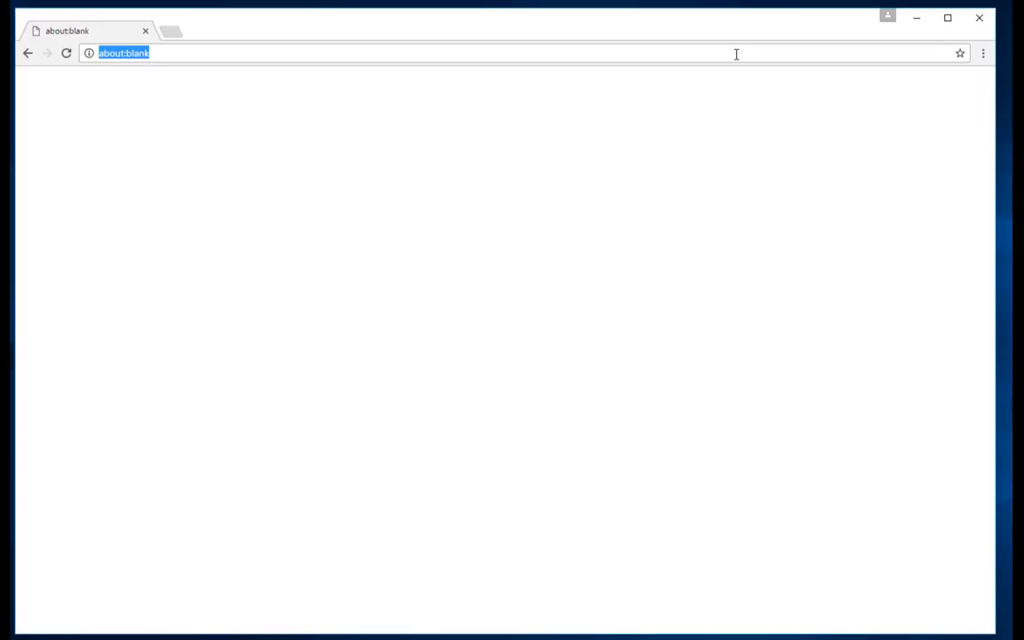
Open the Granatum web app at garmiregroup.org/granatum/app
type("garmireg")
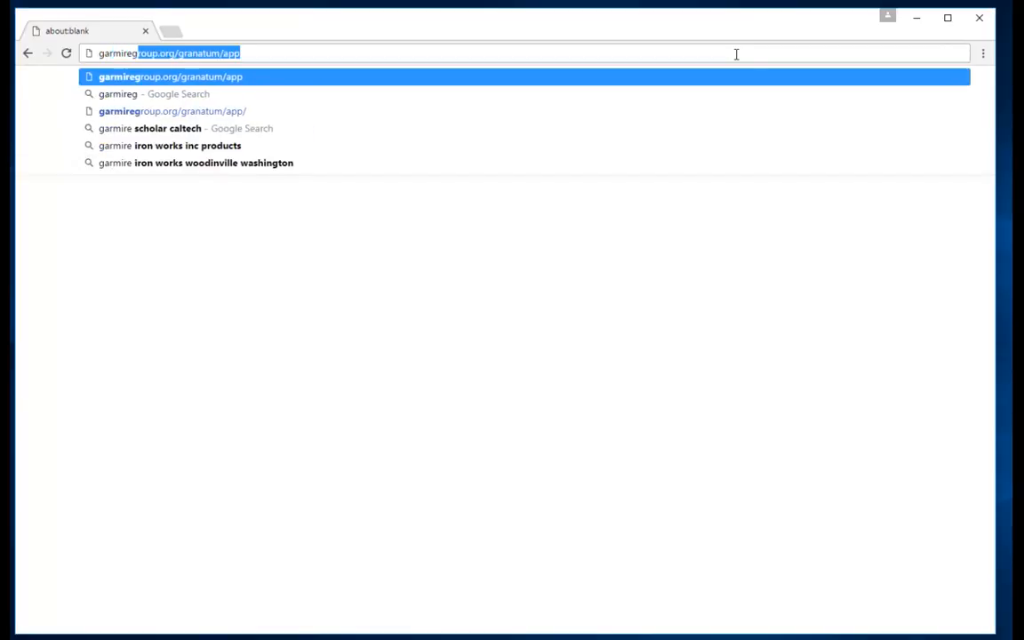
type("roup.or")
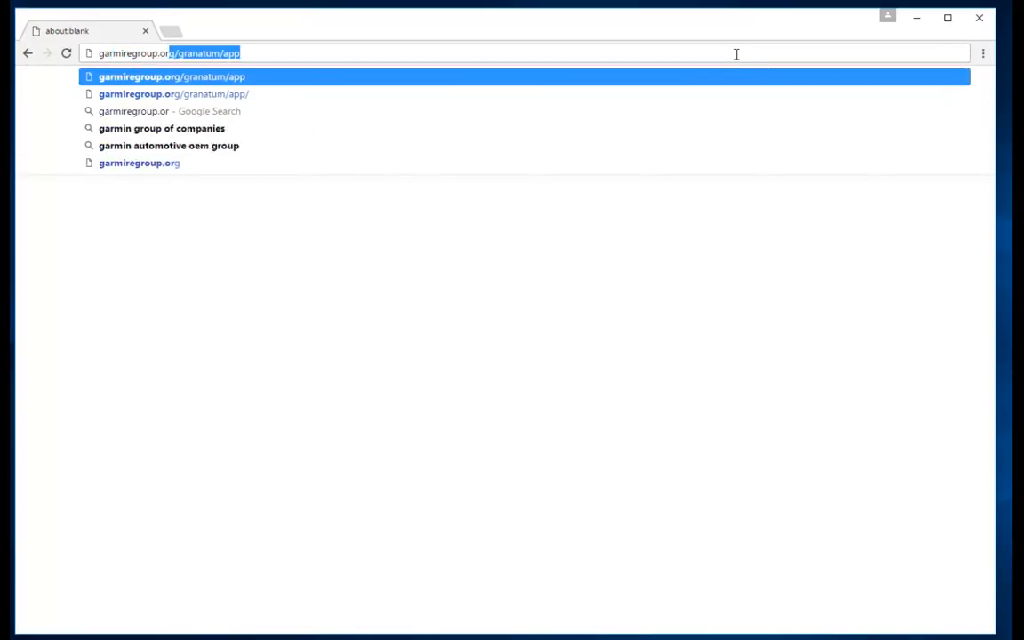
type("g/gra")
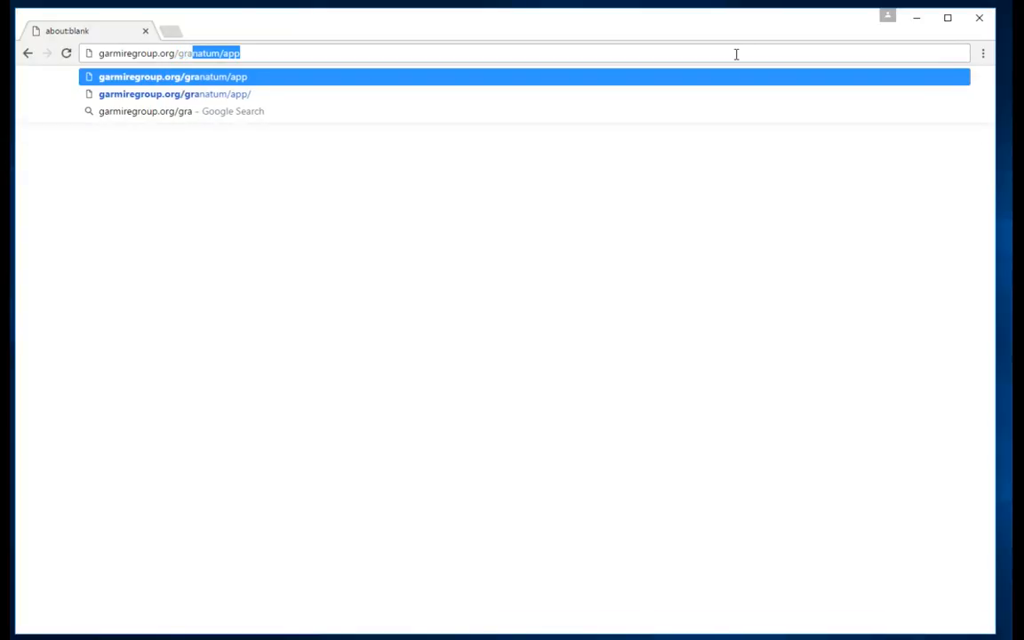
type("natum/")
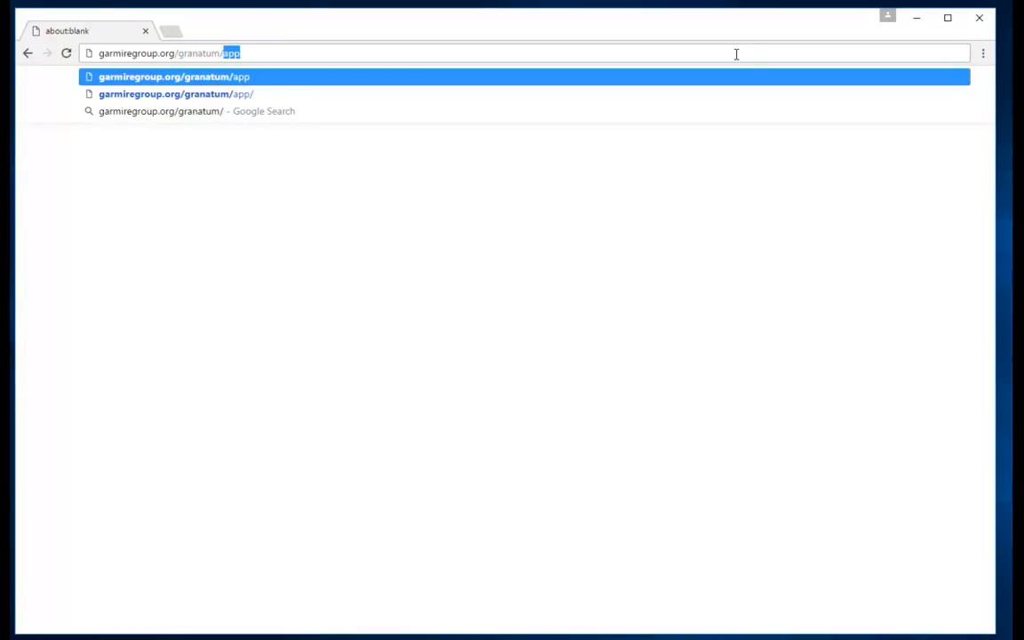
type("app")
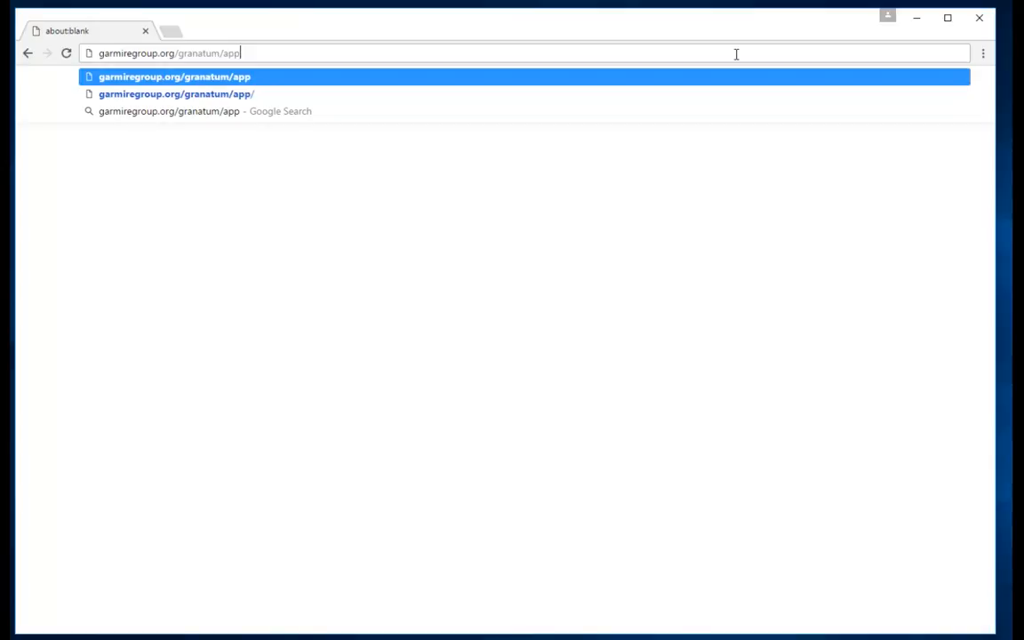
key("Return")
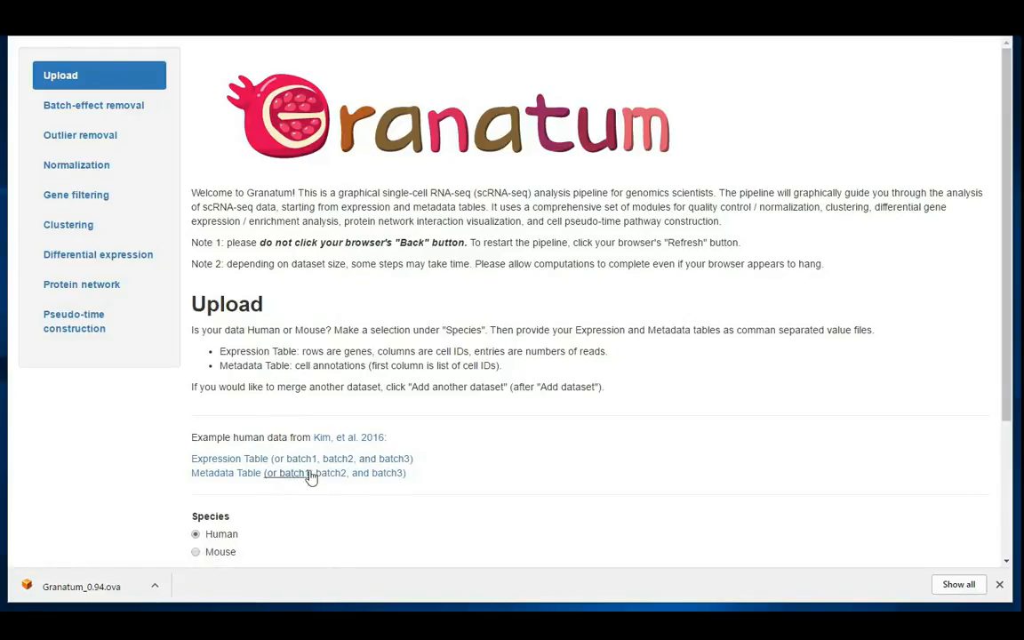
Download the combined example Expression Table and Metadata Table from the Kim, et al. 2016 human data
left_click(1000, 584)
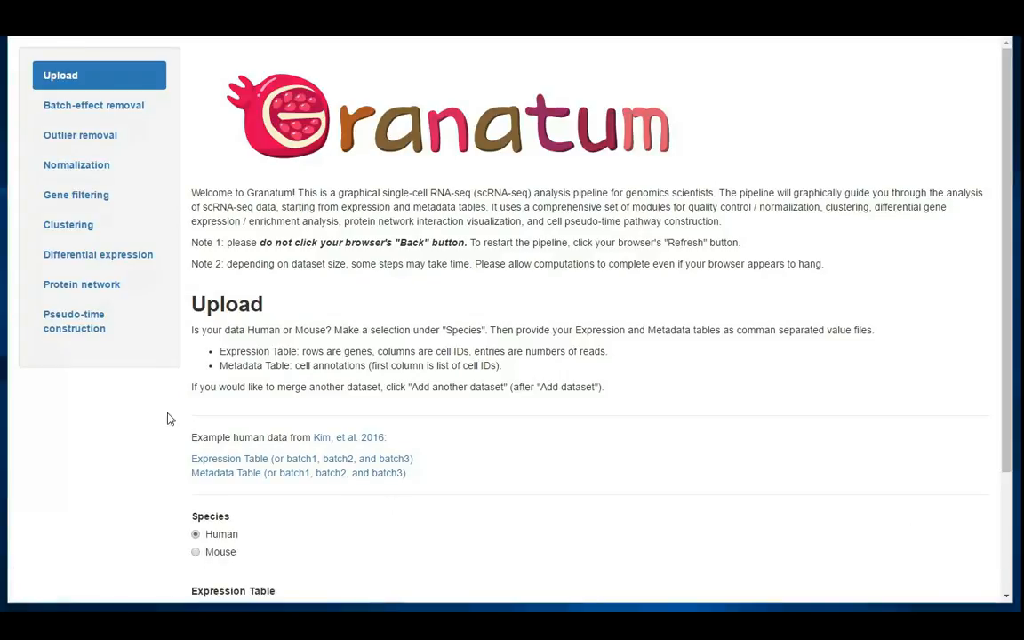
left_click(227, 460)
left_click(223, 475)
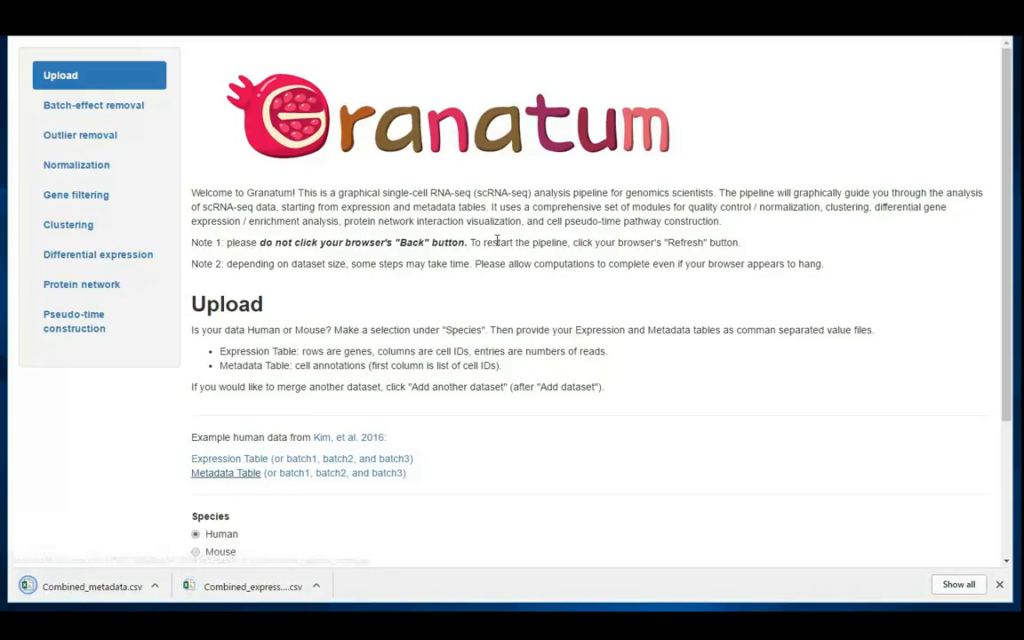
Set the species to Human and upload Combined_expression from the Downloads folder as the expression table
scroll(489, 178, "down", 3)
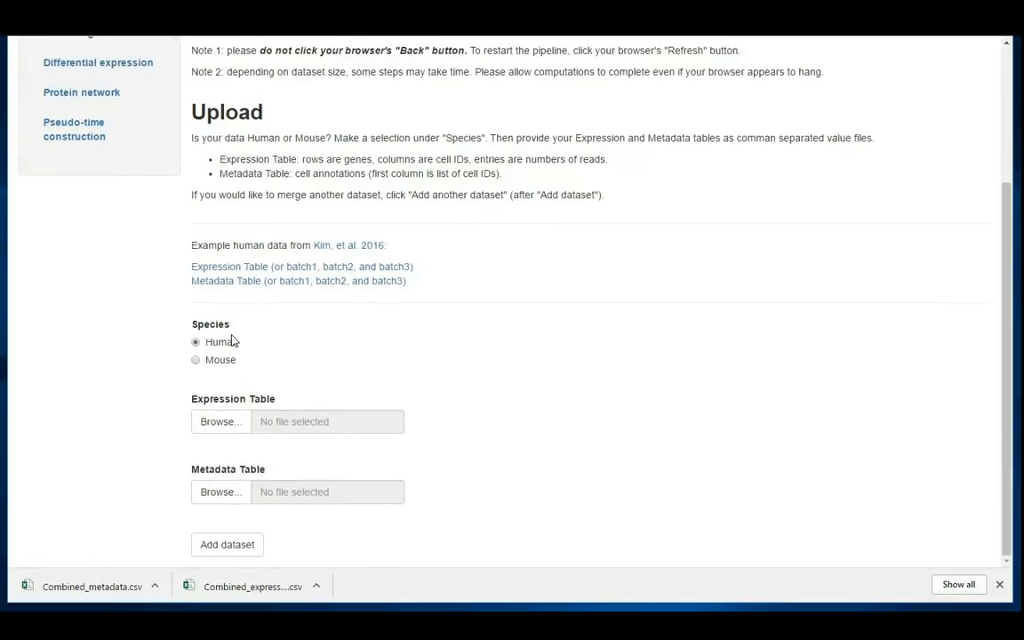
left_click(199, 363)
left_click(199, 344)
left_click(208, 424)
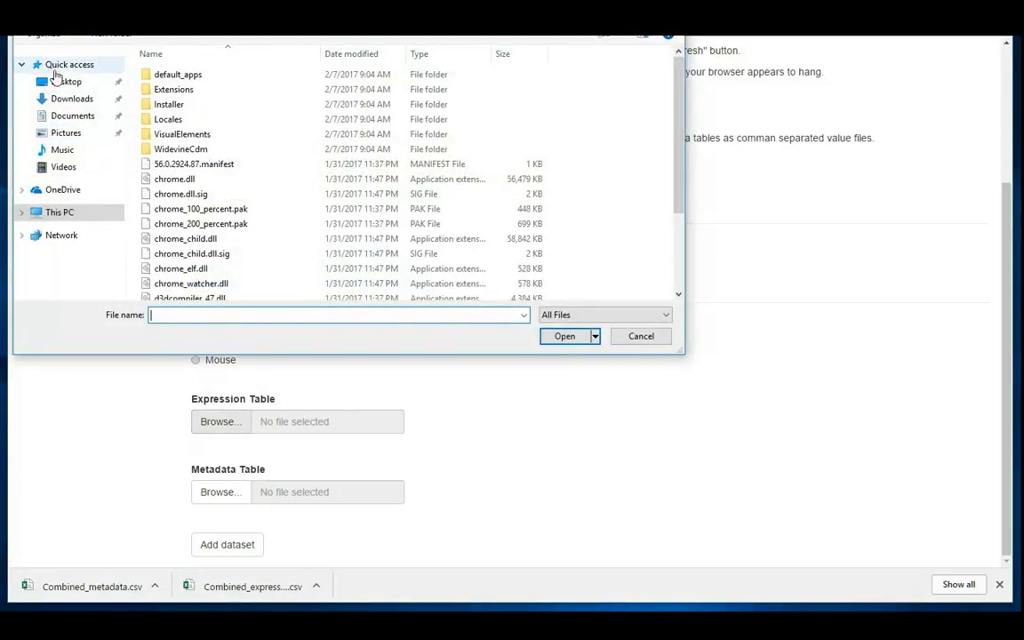
left_click(63, 119)
left_click(70, 100)
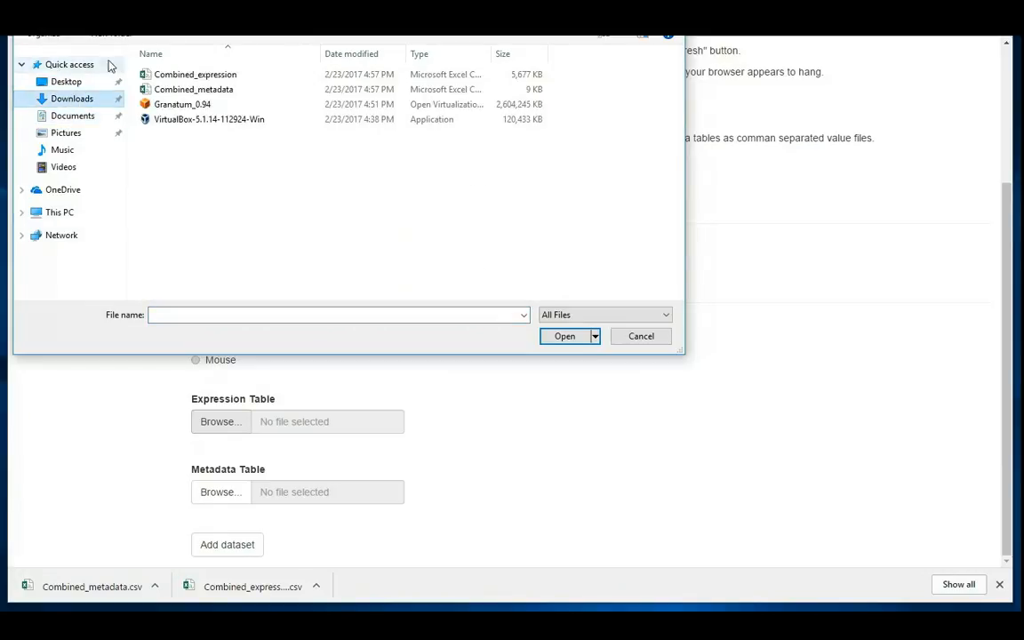
left_click(220, 75)
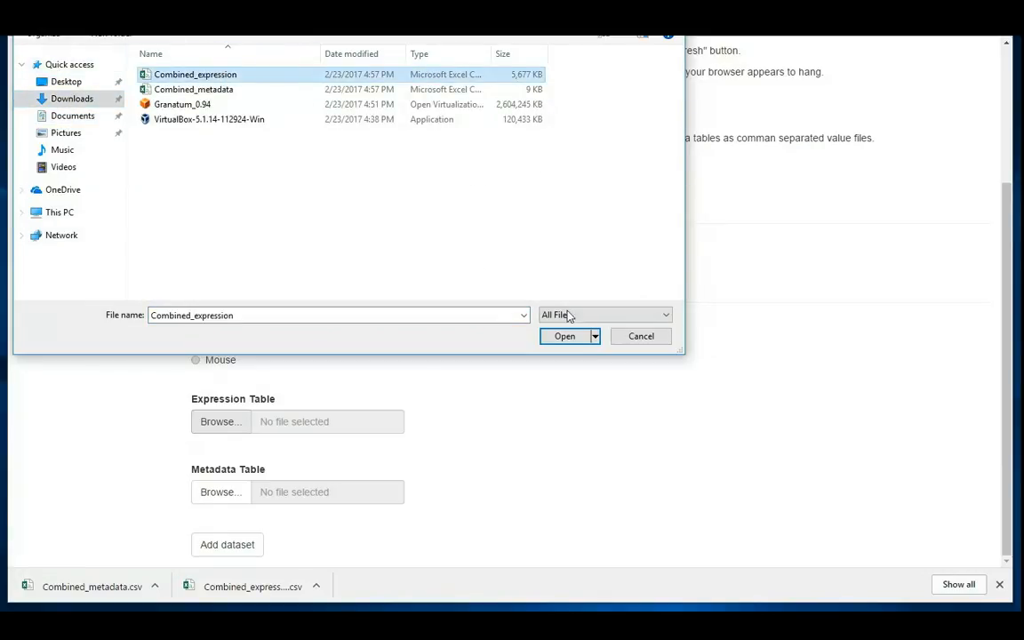
left_click(570, 345)
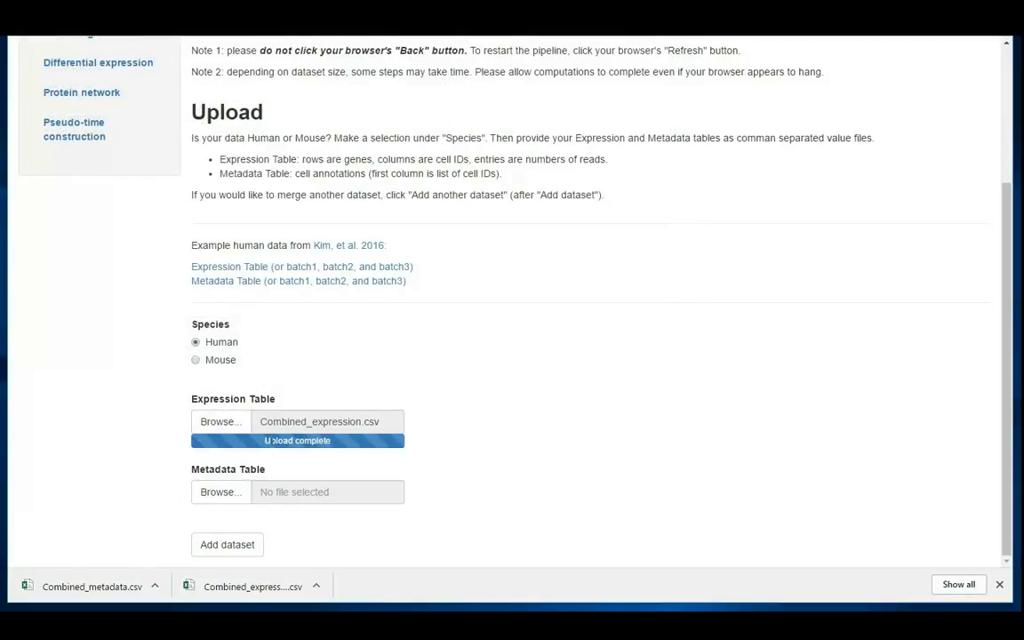
Upload Combined_metadata as the metadata table and add the dataset to the pipeline
left_click(219, 492)
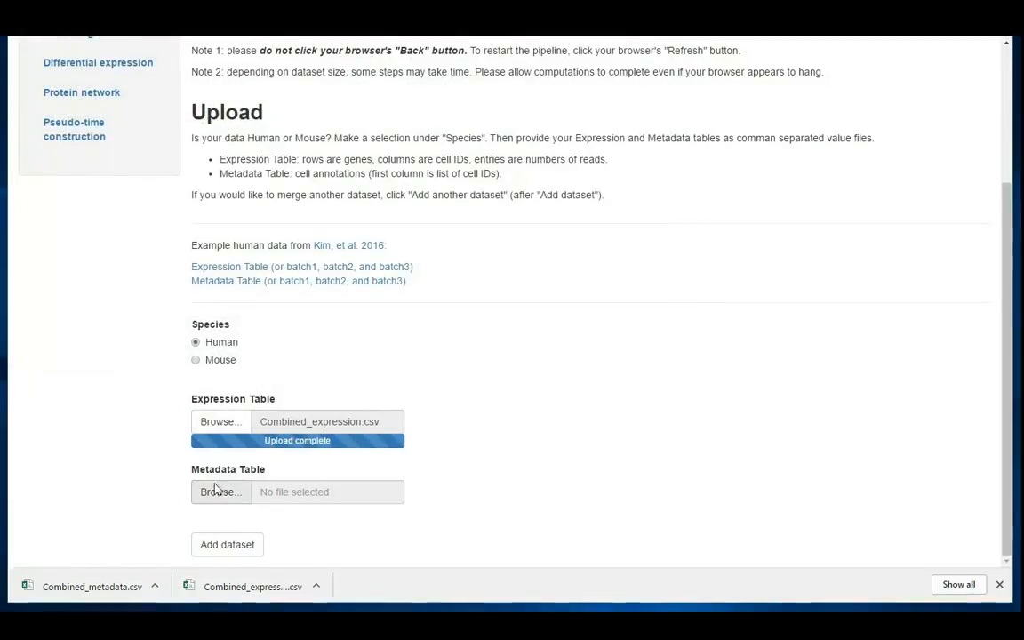
left_click(192, 90)
left_click(569, 336)
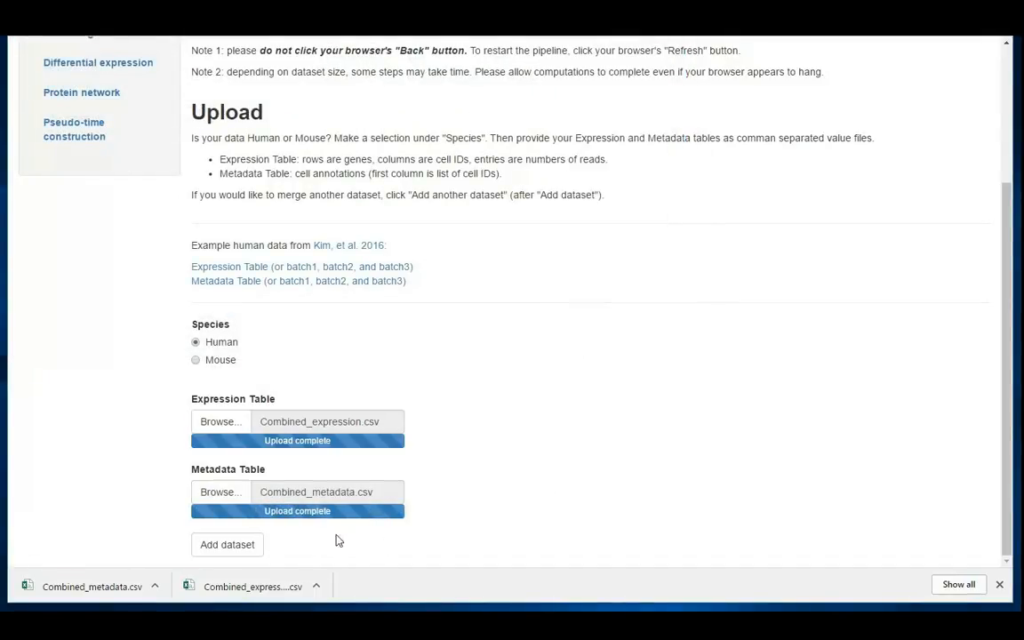
left_click(999, 584)
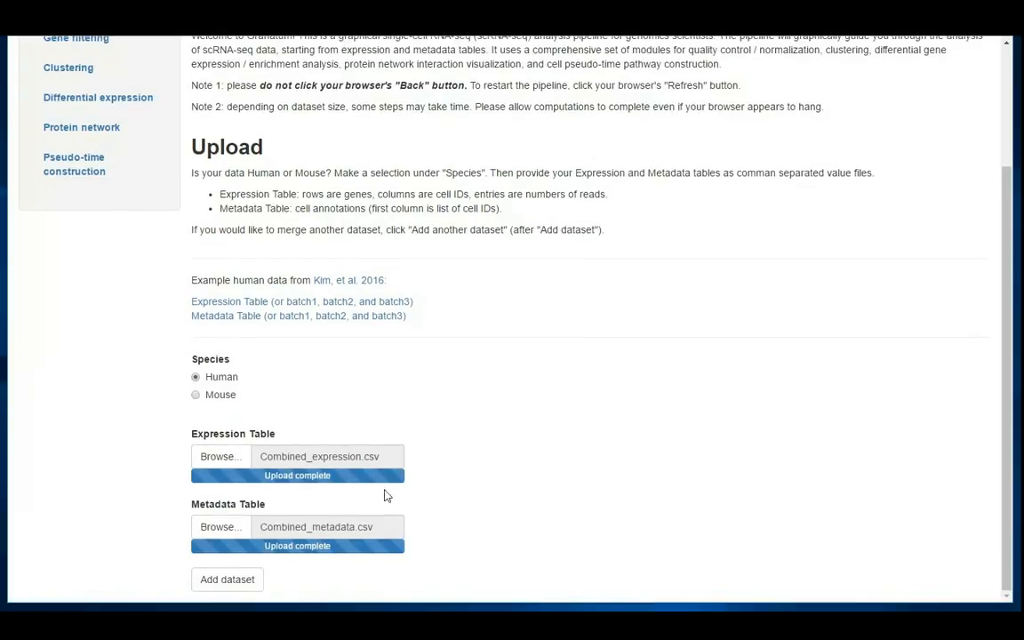
left_click(228, 580)
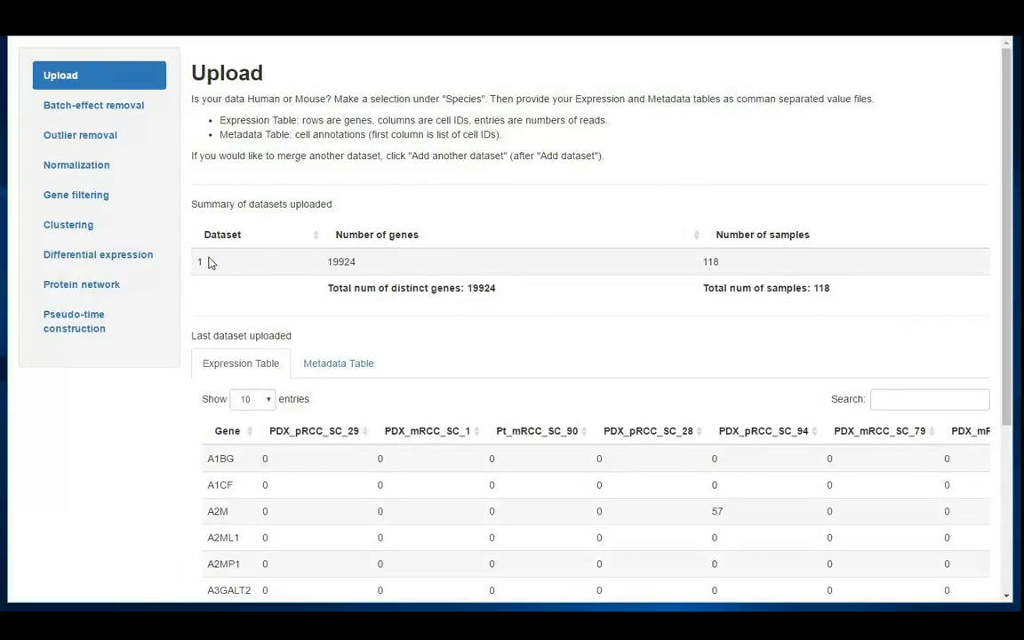
Check the number of genes and samples in the summary of uploaded datasets
double_click(341, 262)
double_click(712, 262)
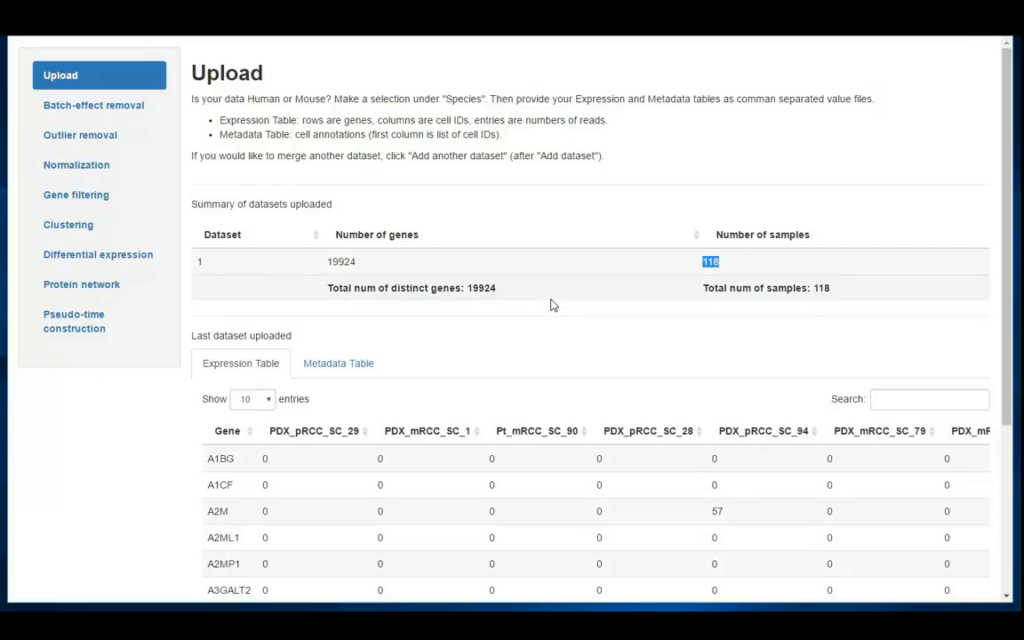
scroll(550, 305, "down", 5)
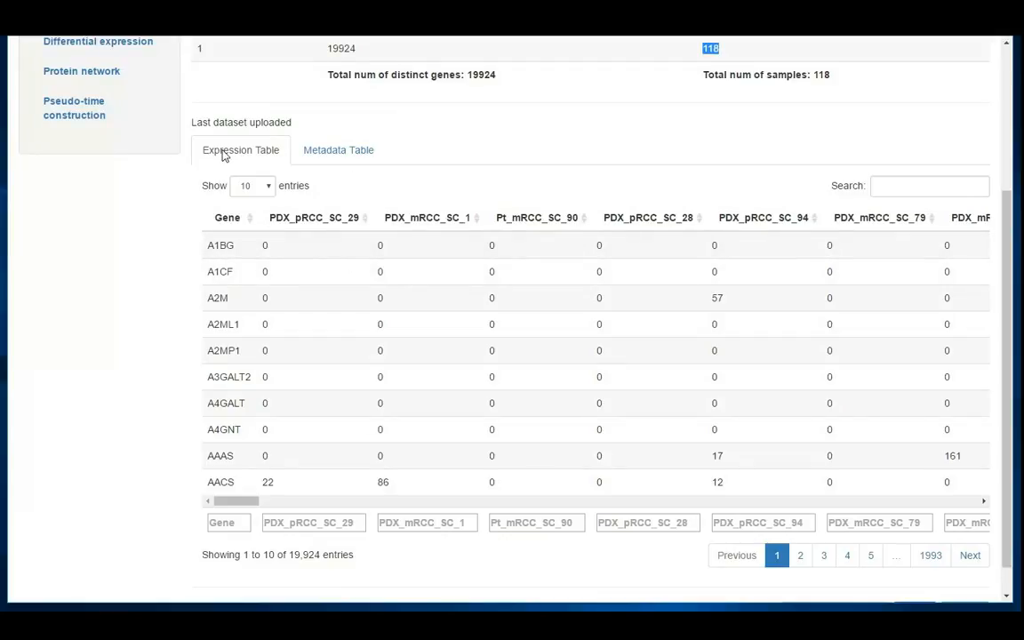
Examine the uploaded dataset's metadata table, particularly the cell ids and their Type annotations
left_click(325, 153)
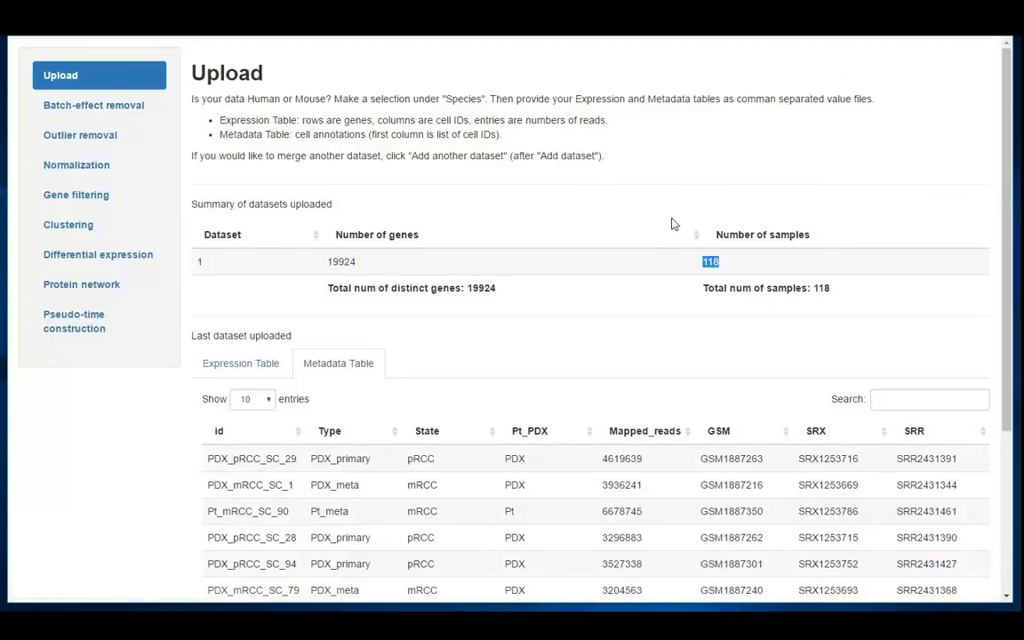
scroll(655, 242, "down", 2)
scroll(655, 243, "down", 3)
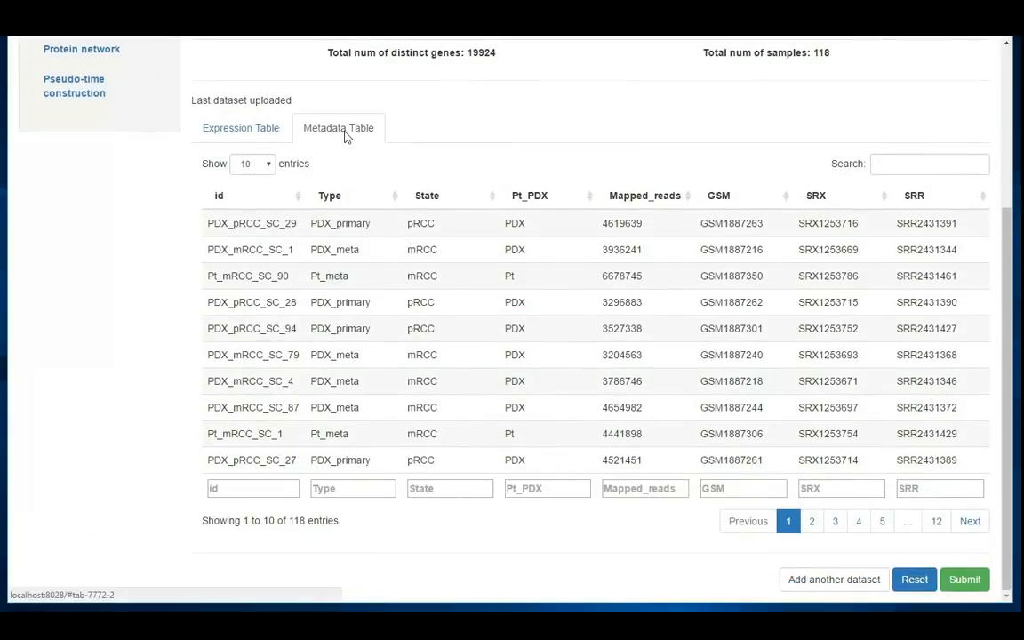
double_click(243, 225)
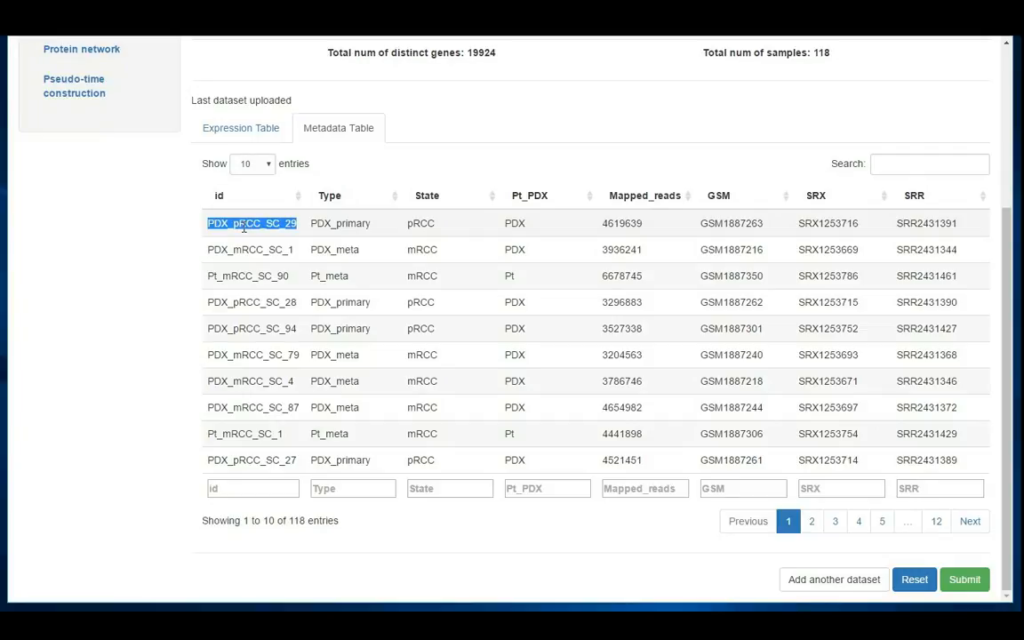
double_click(338, 225)
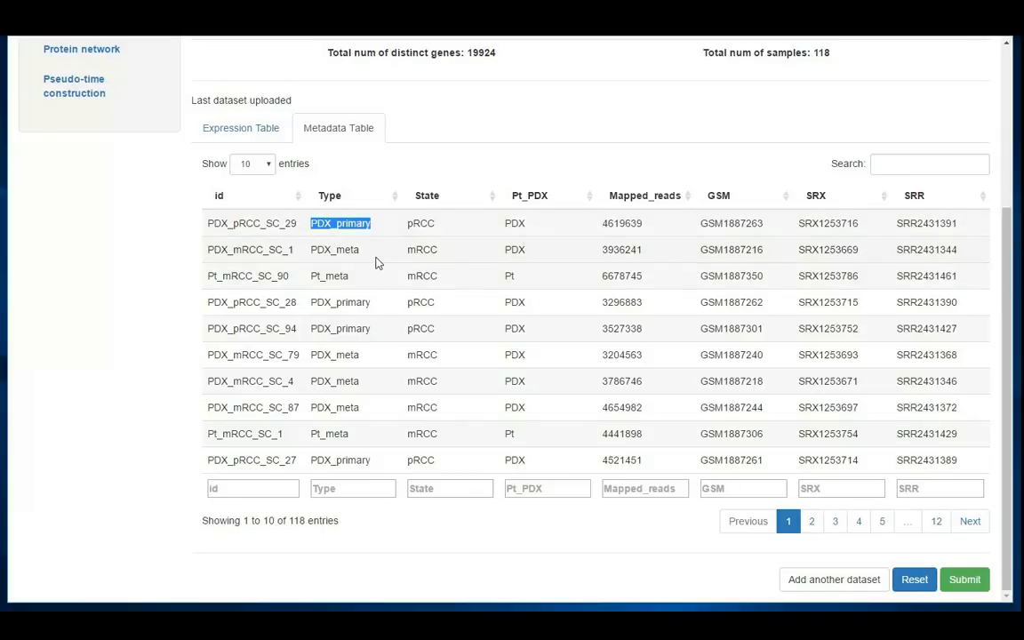
double_click(323, 252)
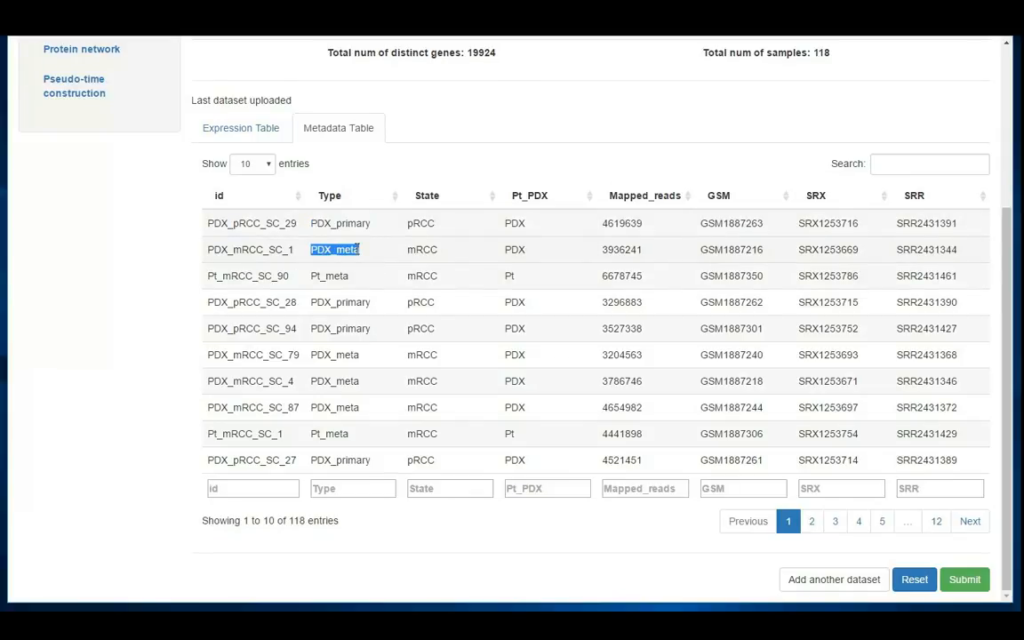
Review the uploaded dataset's expression table and the total number of samples in the summary
left_click(253, 125)
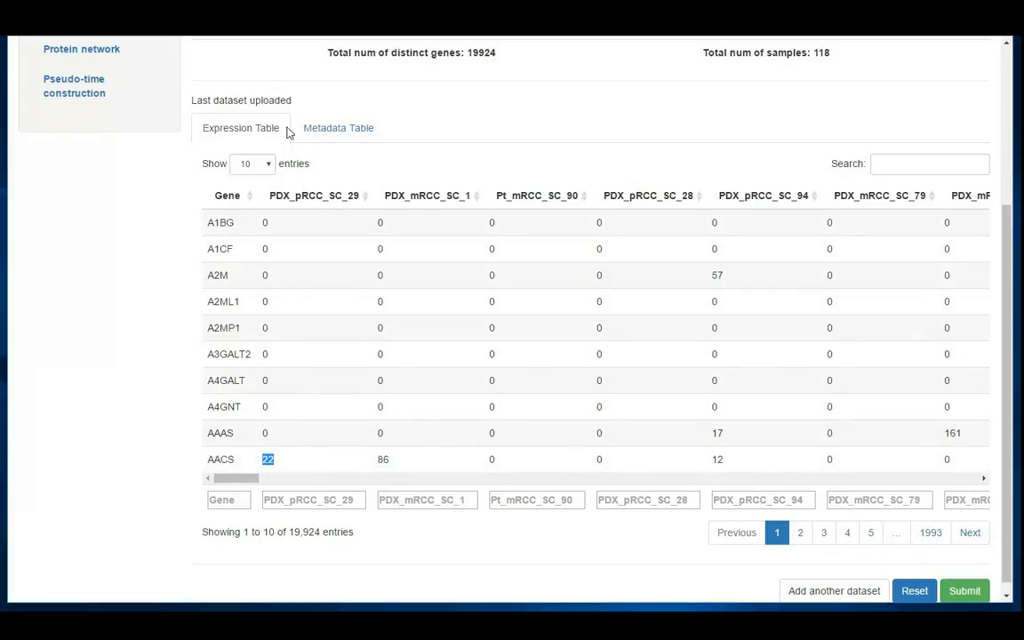
scroll(430, 139, "up", 3)
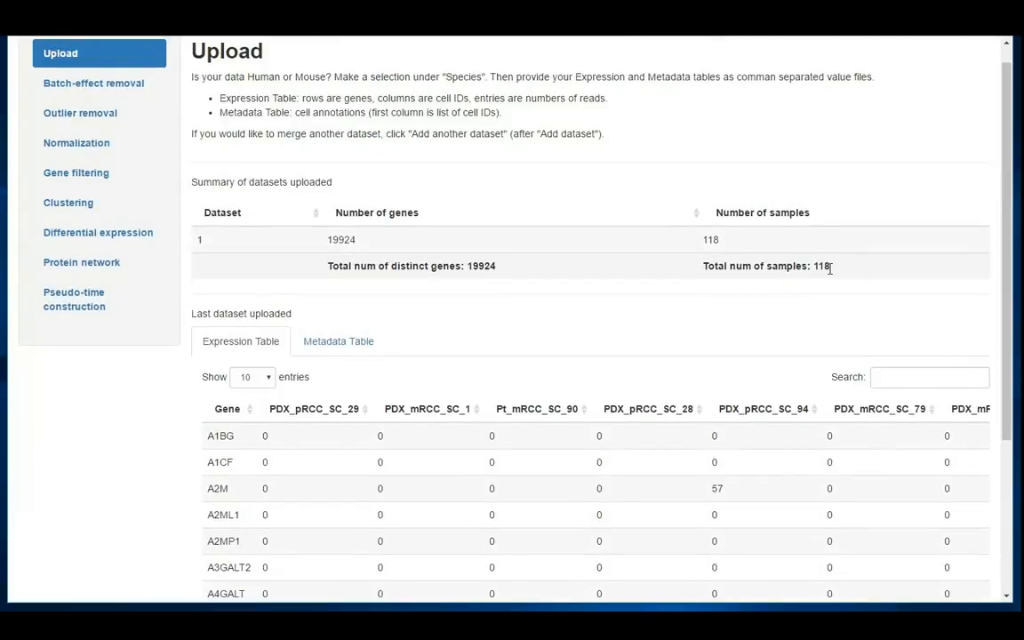
double_click(824, 267)
Download the batch1, batch2 and batch3 example files for both the expression table and the metadata table
scroll(596, 264, "down", 3)
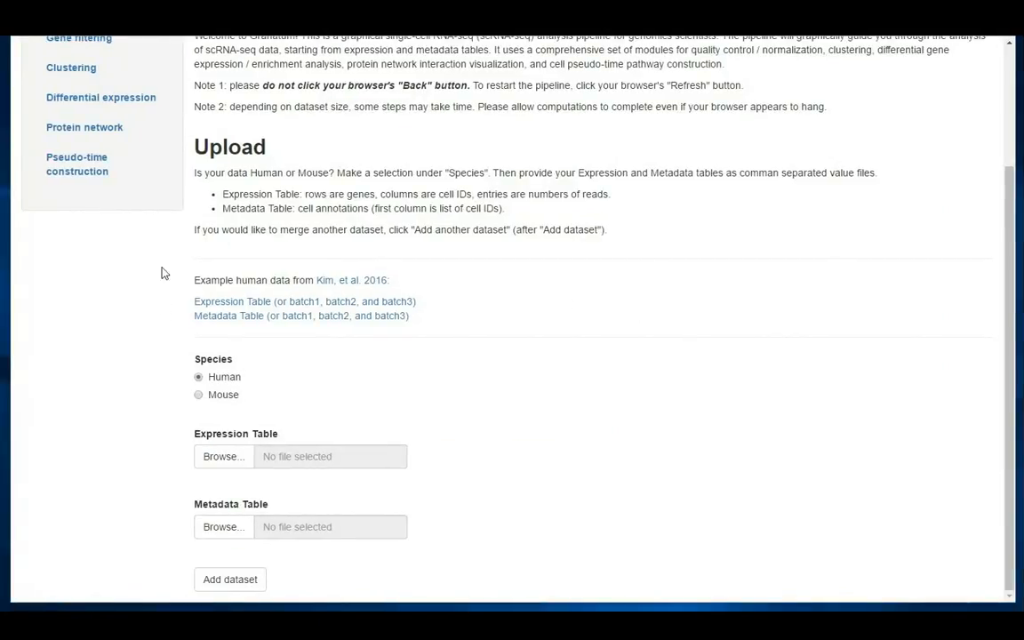
left_click(306, 303)
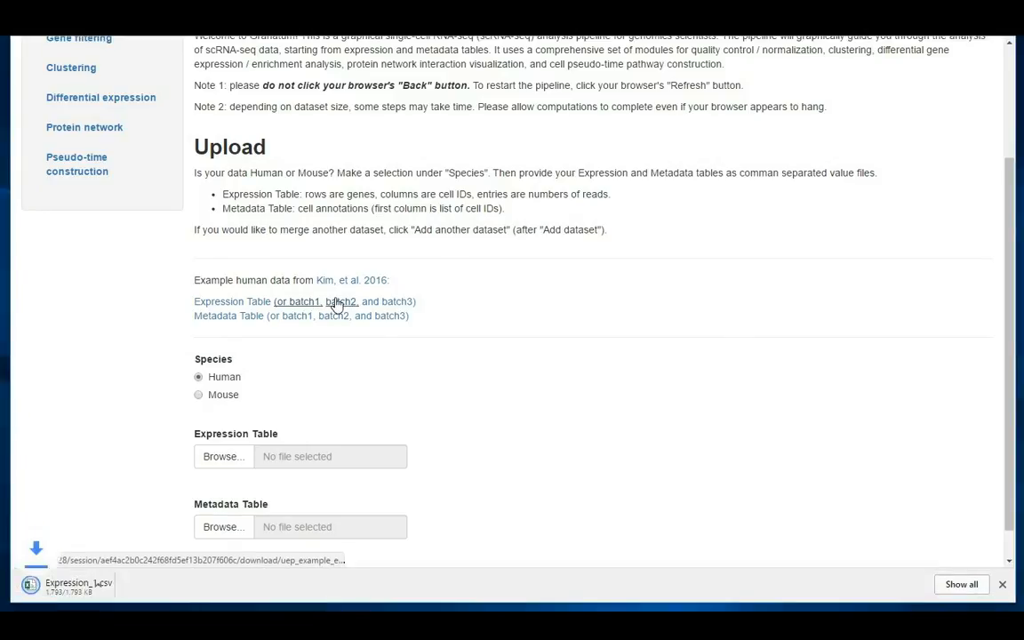
left_click(337, 304)
left_click(411, 303)
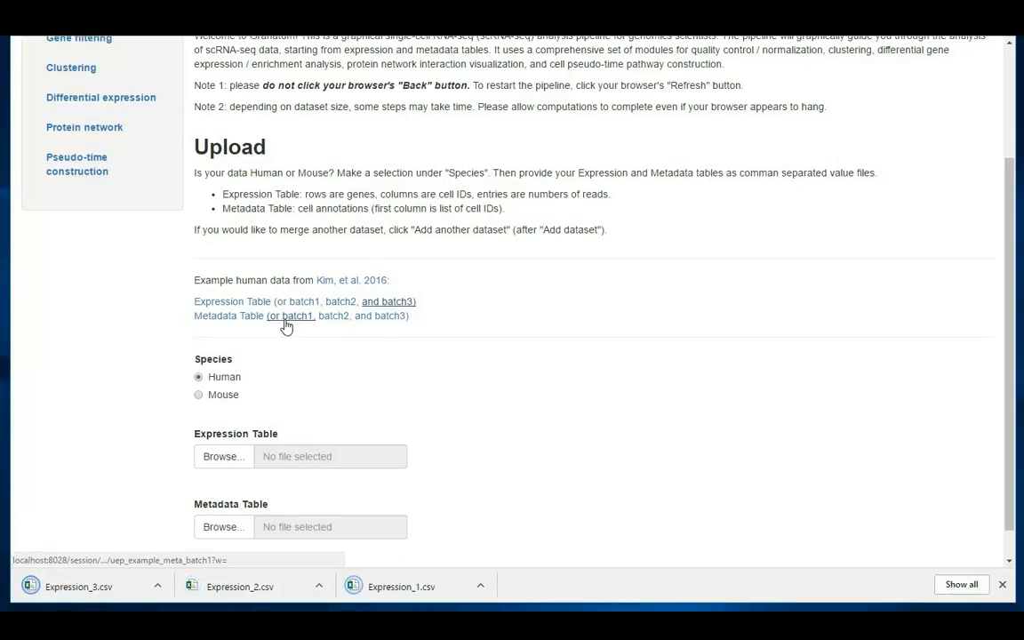
left_click(289, 317)
left_click(338, 317)
left_click(392, 317)
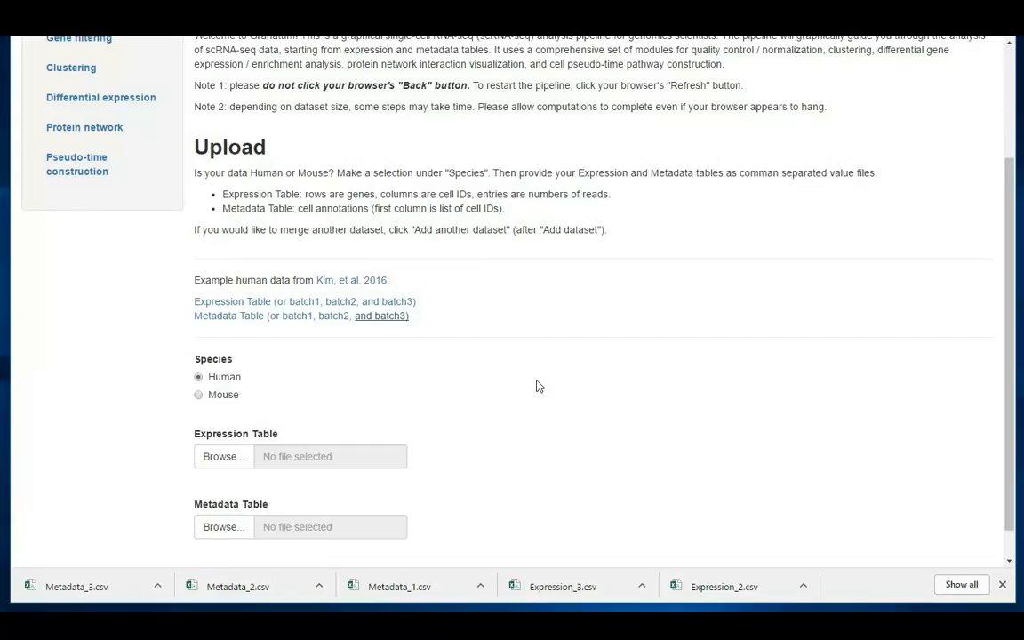
Upload Expression_1 as the expression table and Metadata_1 as the metadata table for the first batch
scroll(507, 392, "down", 1)
left_click(250, 423)
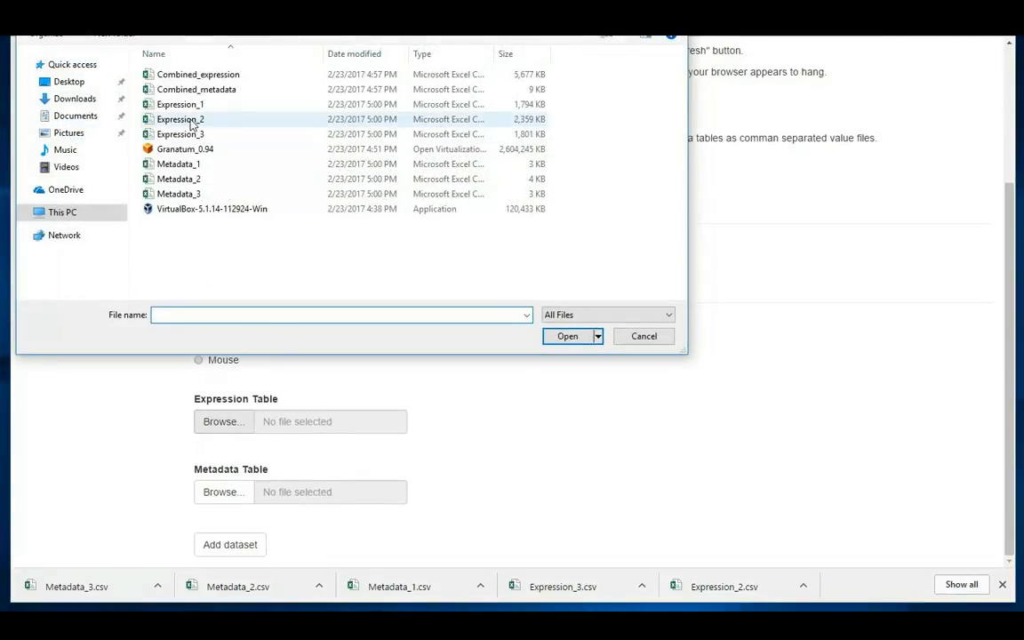
left_click(190, 108)
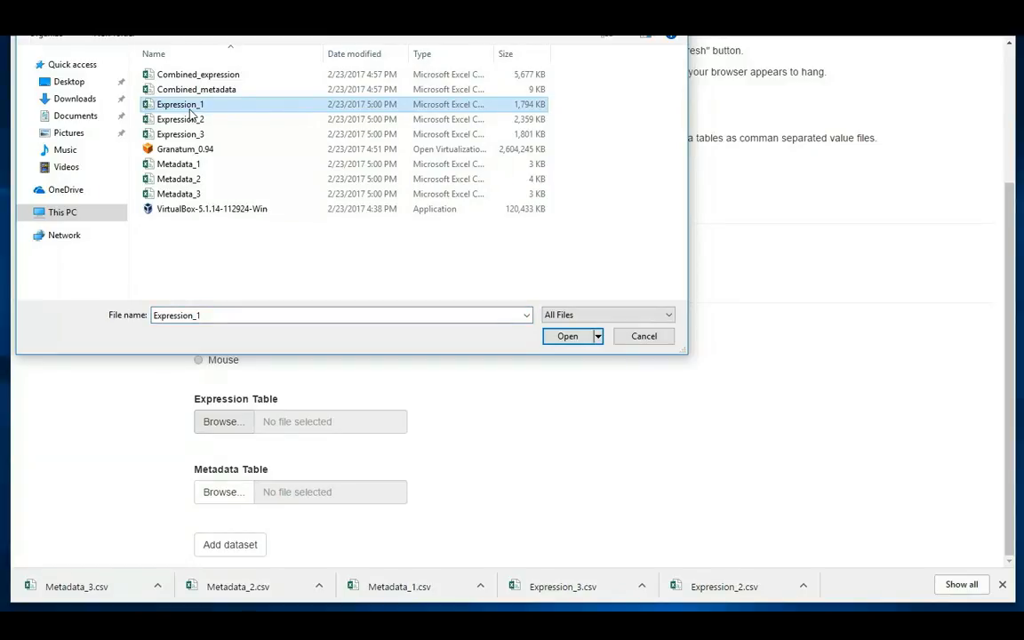
left_click(567, 336)
left_click(213, 493)
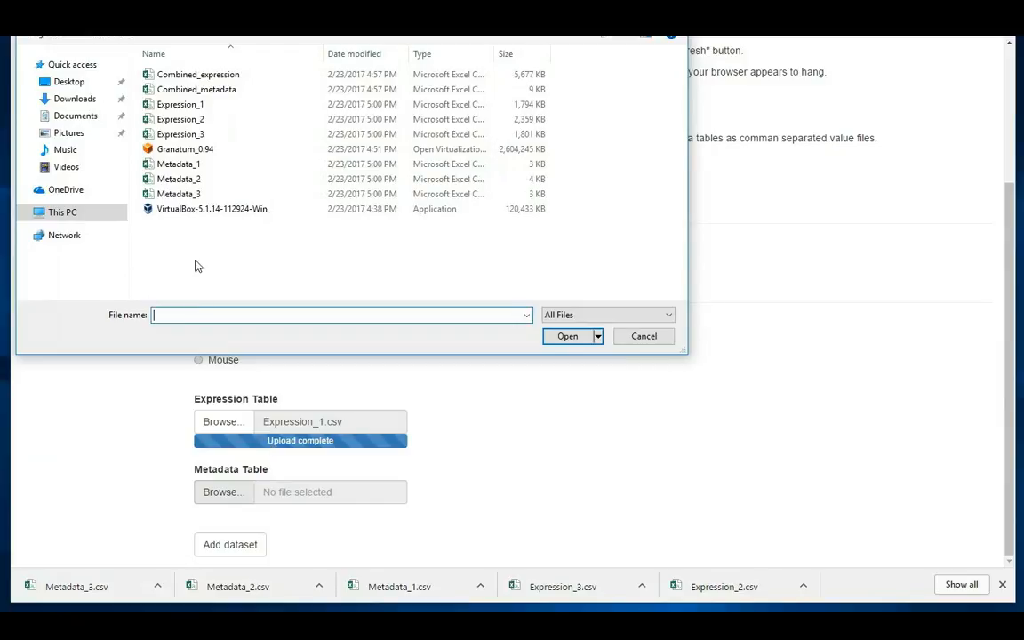
left_click(188, 165)
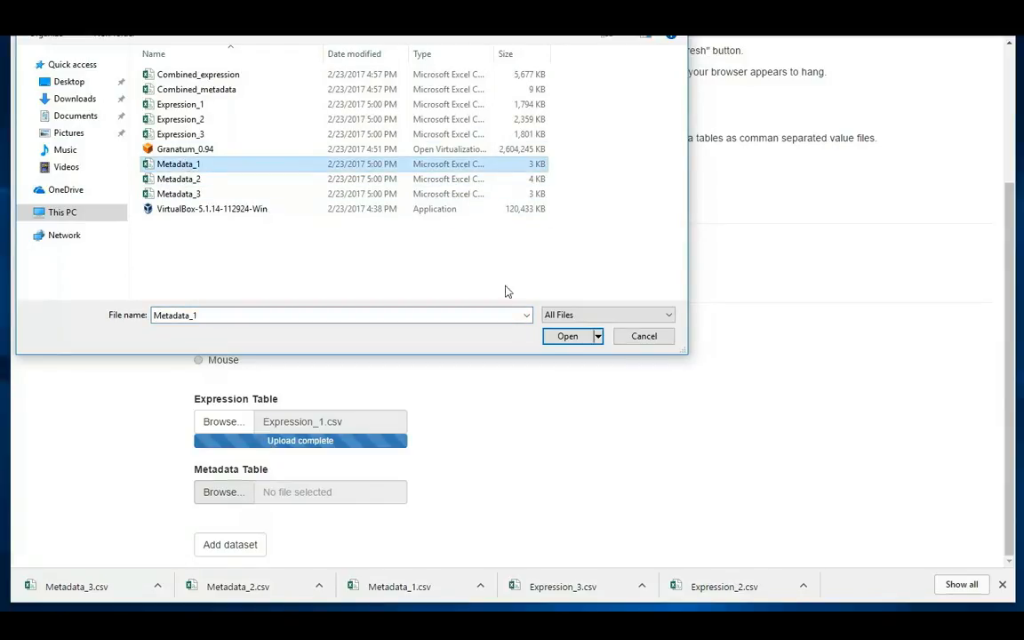
left_click(567, 336)
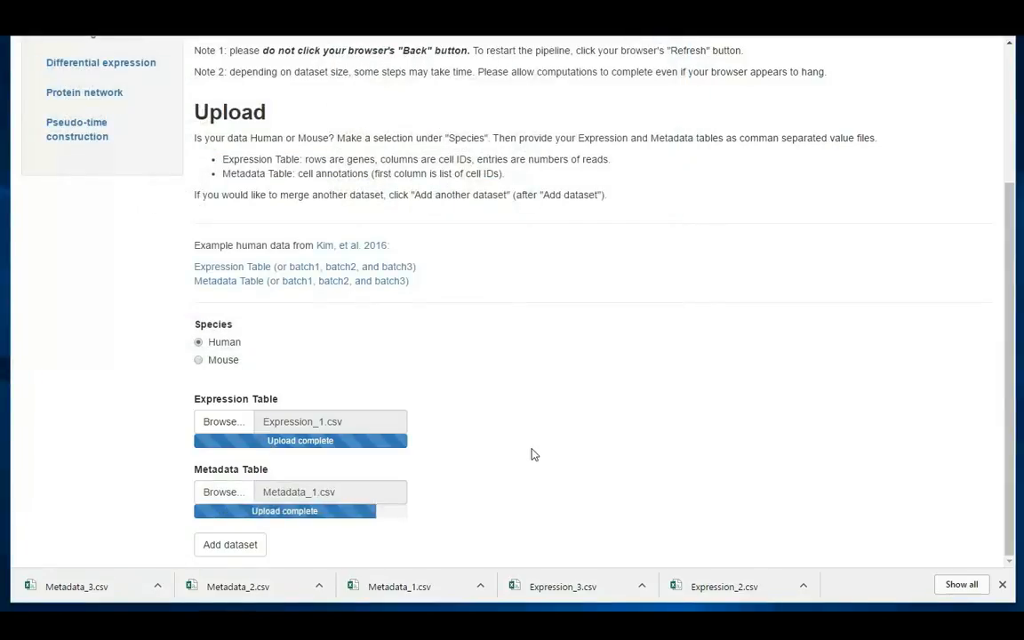
Add the first batch's uploaded expression and metadata files as a dataset, and review its expression table
left_click(1003, 585)
left_click(249, 580)
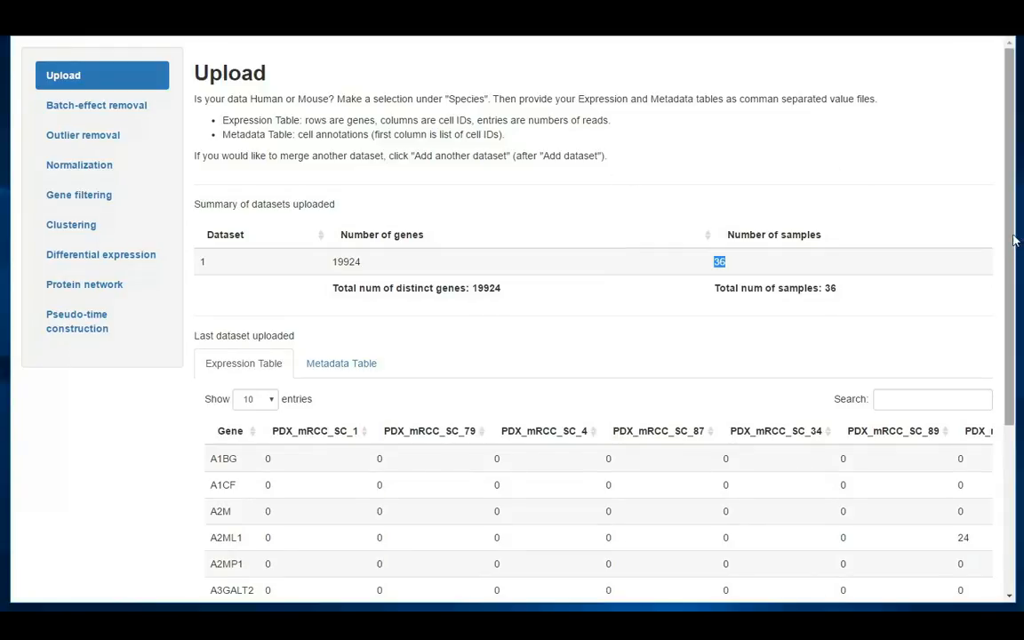
scroll(1012, 236, "down", 3)
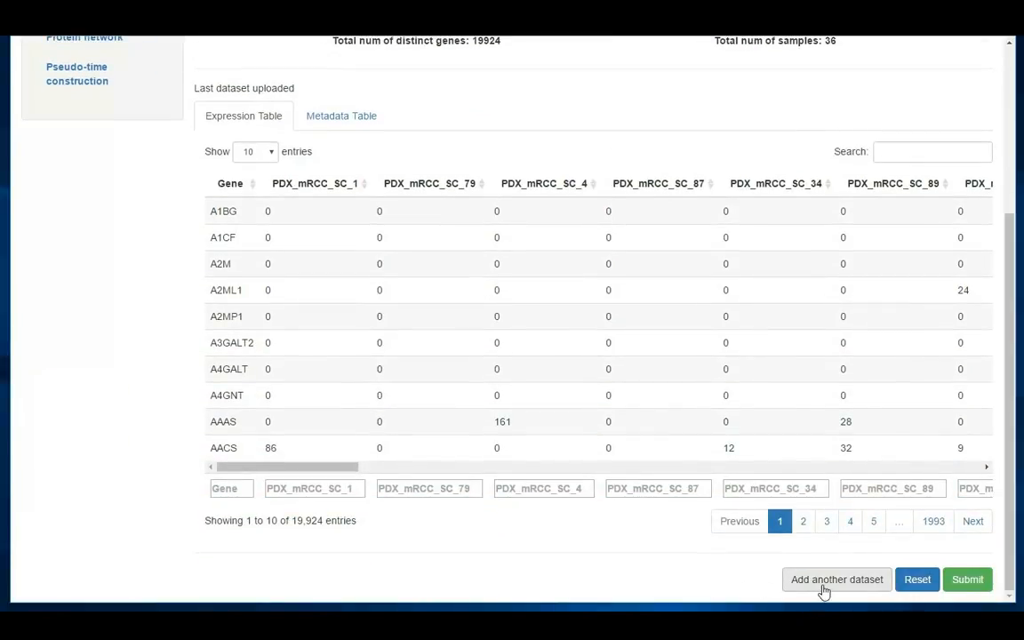
Add a second dataset from Expression_2 and Metadata_2, and check its number of samples in the summary
left_click(836, 580)
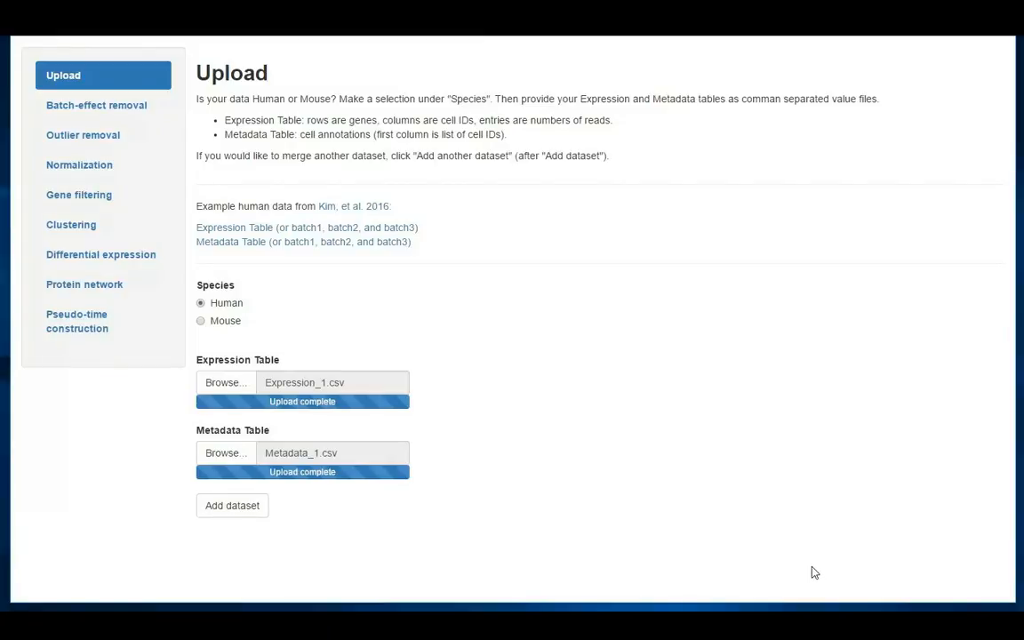
left_click(235, 381)
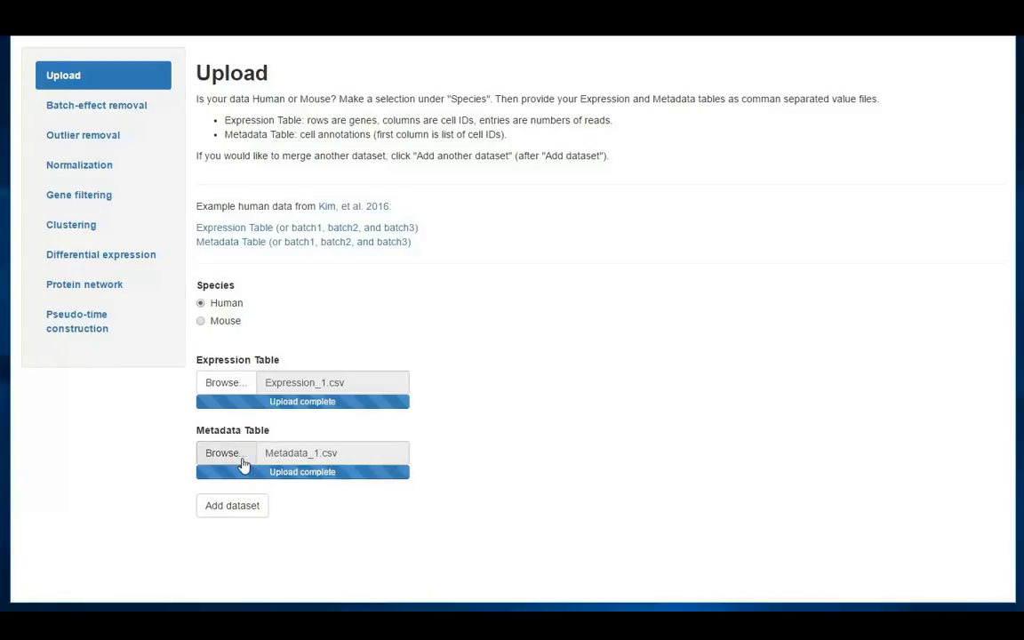
left_click(222, 386)
left_click(171, 119)
left_click(566, 338)
left_click(222, 456)
left_click(178, 179)
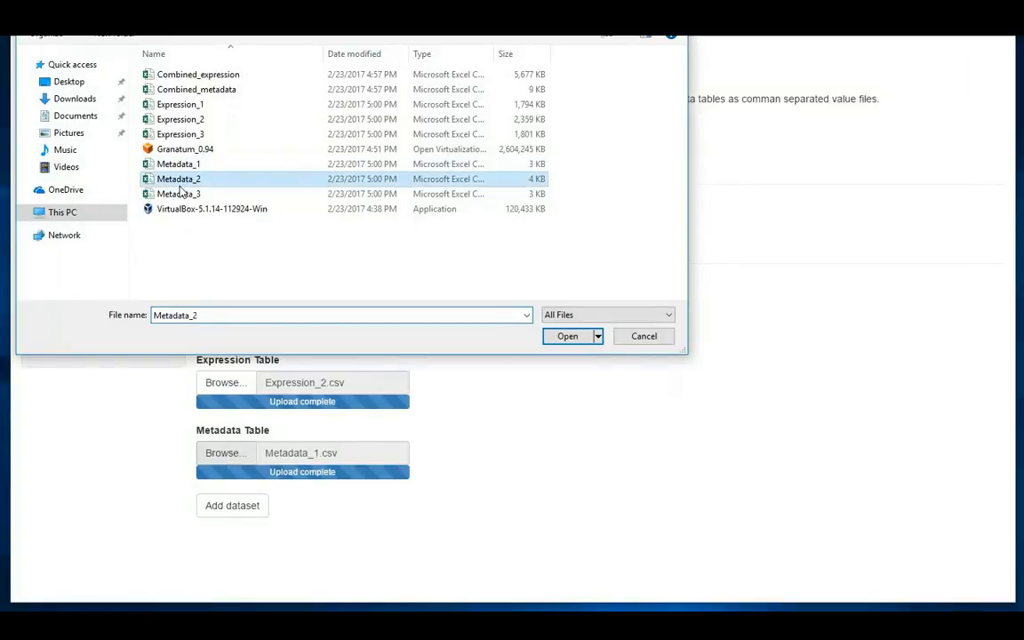
left_click(562, 337)
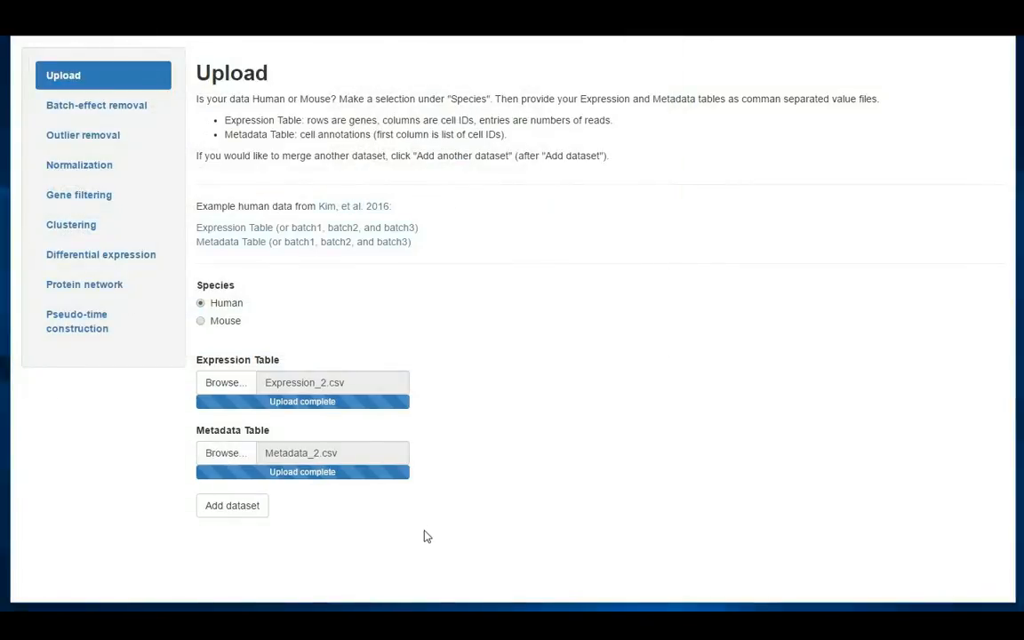
left_click(232, 507)
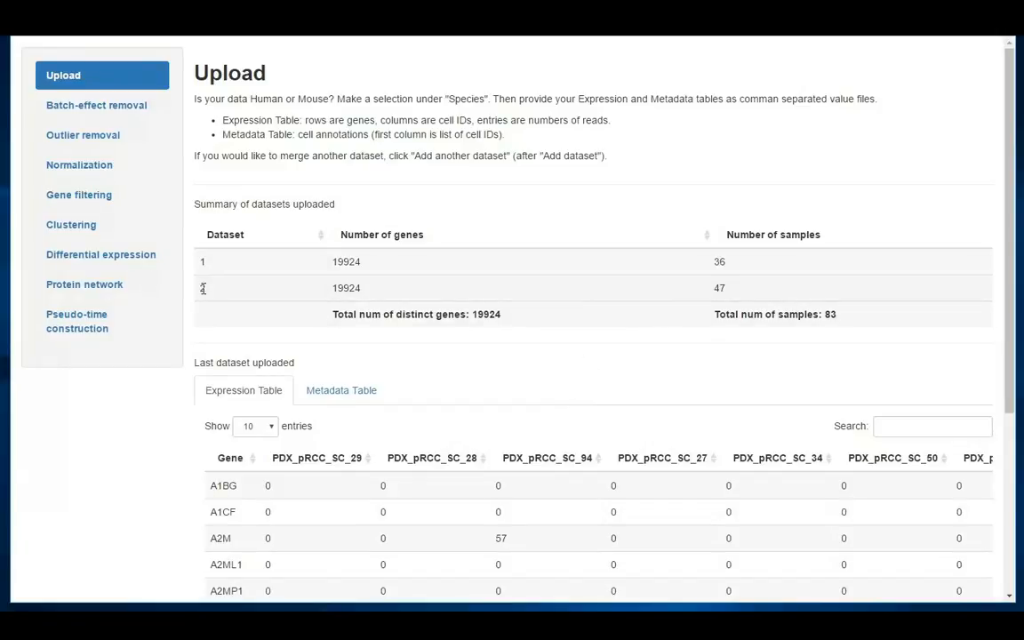
left_click(725, 287)
Add a third dataset using Expression_3 as the expression table and Metadata_3 as the metadata table
scroll(772, 290, "down", 3)
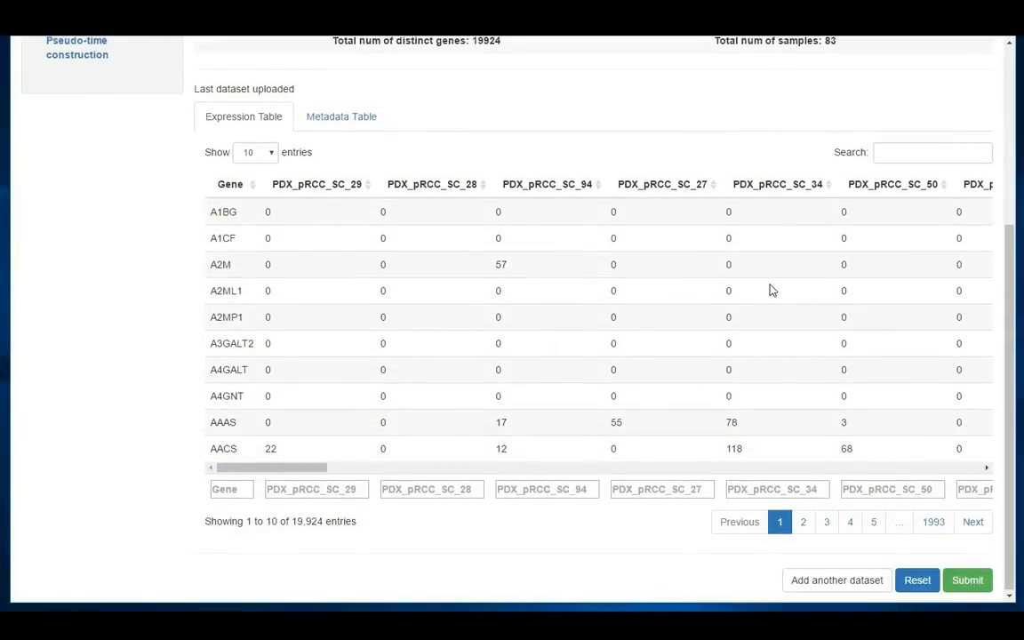
left_click(790, 578)
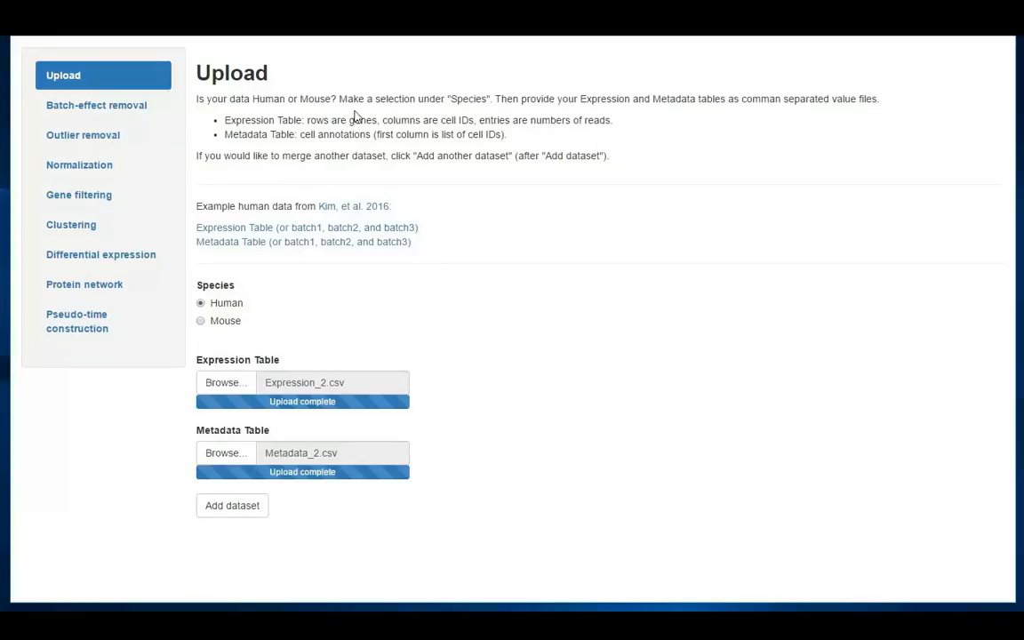
left_click(237, 383)
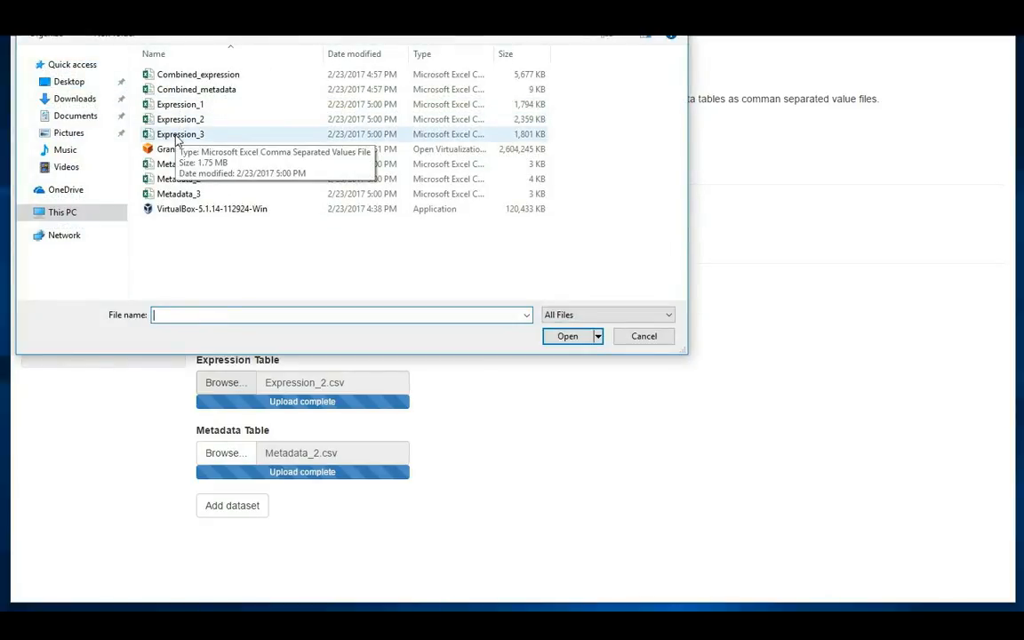
double_click(178, 135)
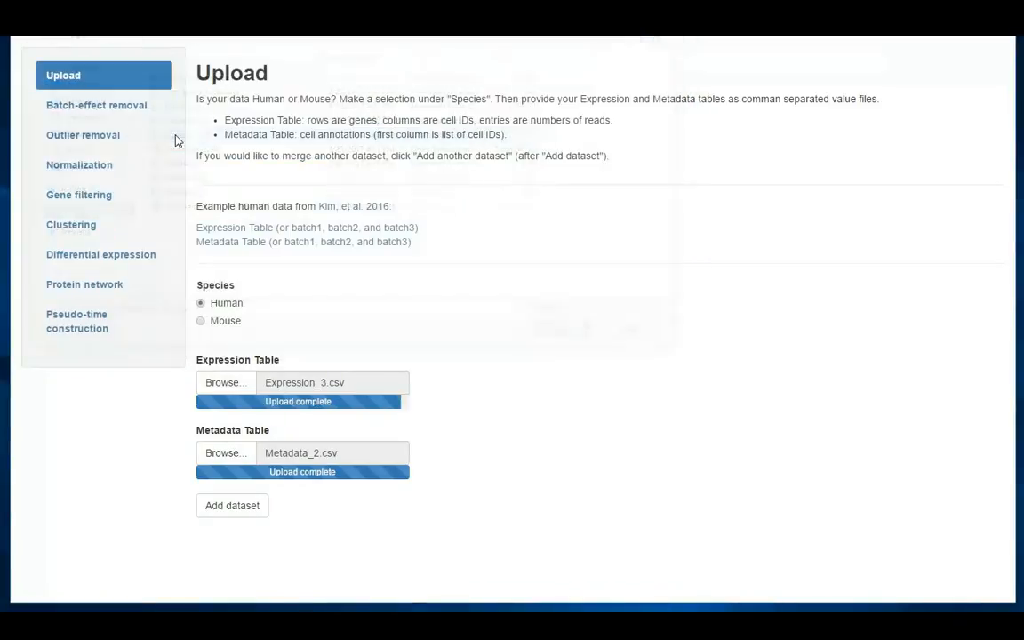
left_click(226, 455)
double_click(167, 193)
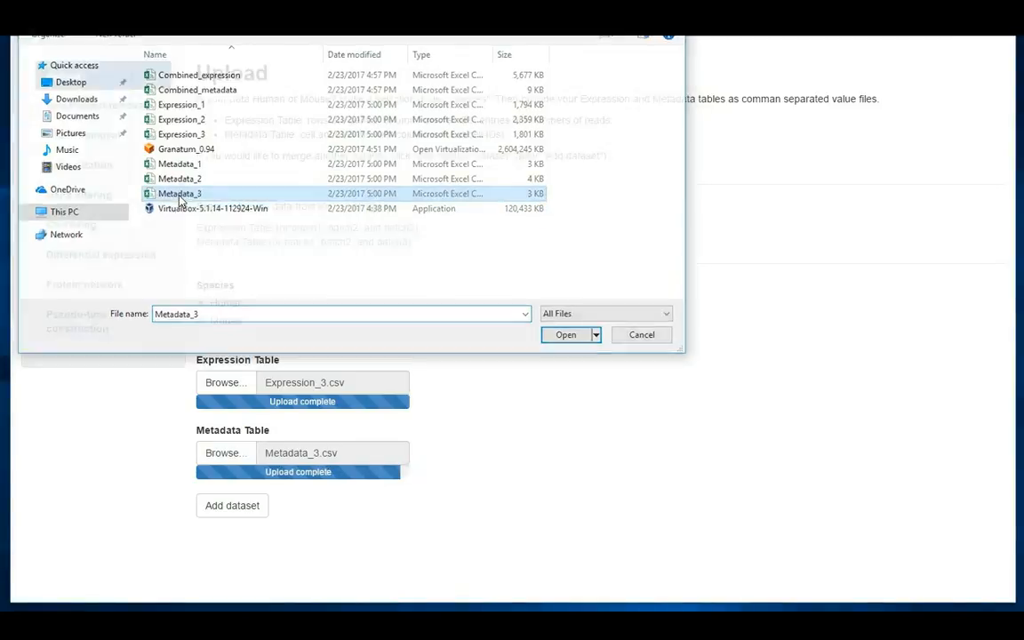
left_click(235, 505)
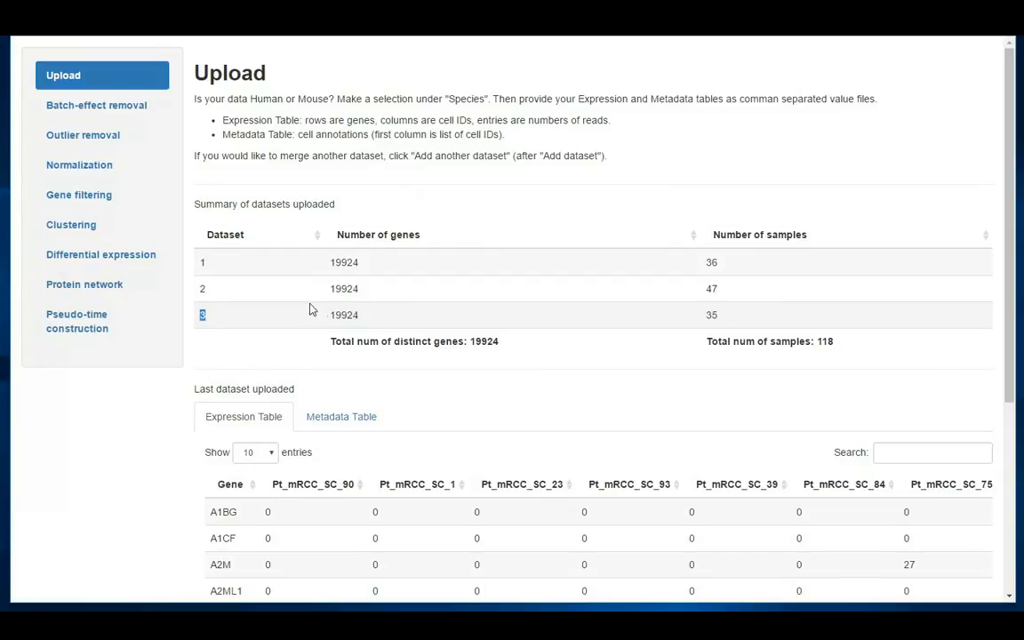
Check the third dataset's number of samples and examine its metadata table
double_click(713, 315)
scroll(427, 394, "down", 1)
scroll(240, 372, "down", 1)
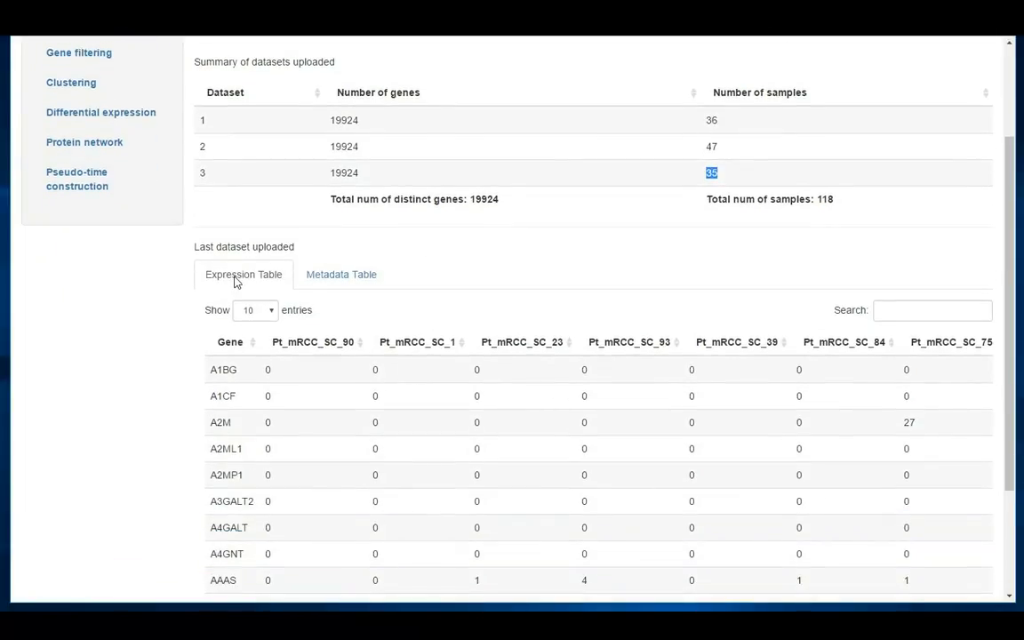
left_click(348, 277)
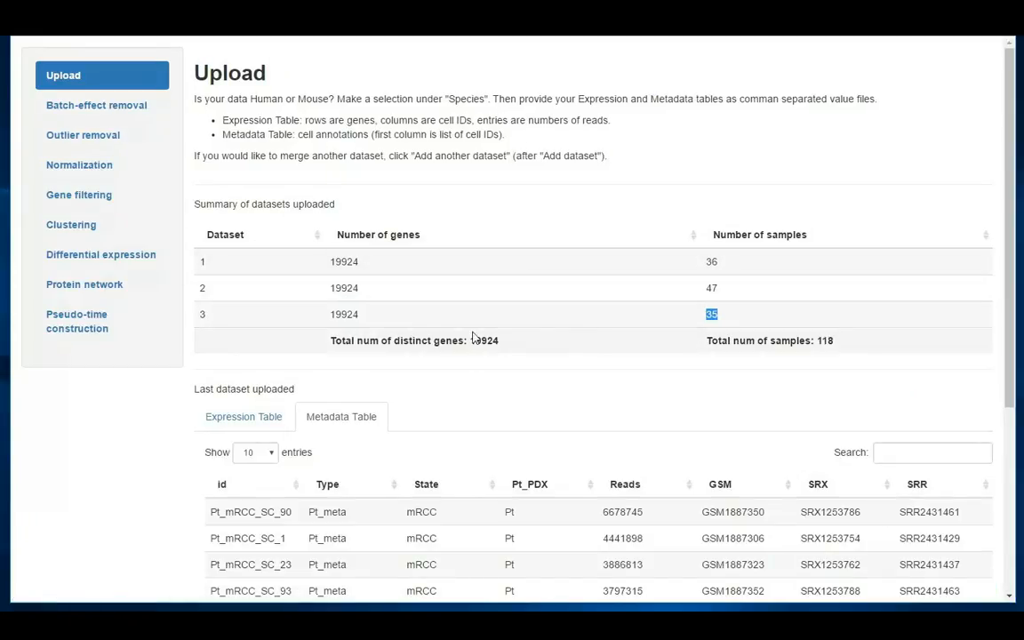
scroll(471, 310, "down", 1)
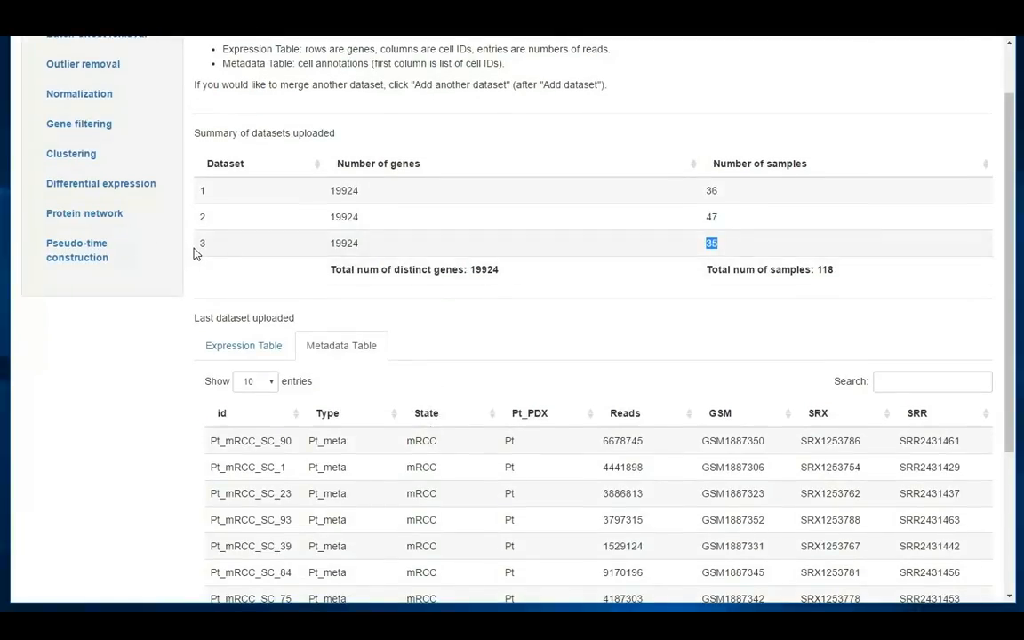
left_click_drag(200, 247, 244, 243)
scroll(488, 320, "down", 1)
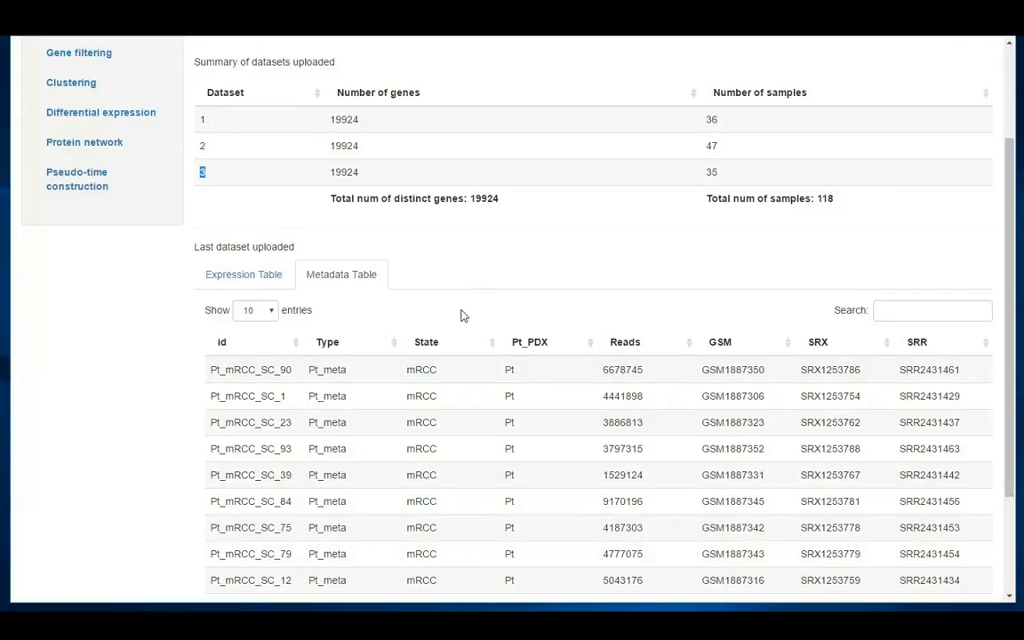
scroll(461, 314, "down", 3)
scroll(434, 300, "up", 1)
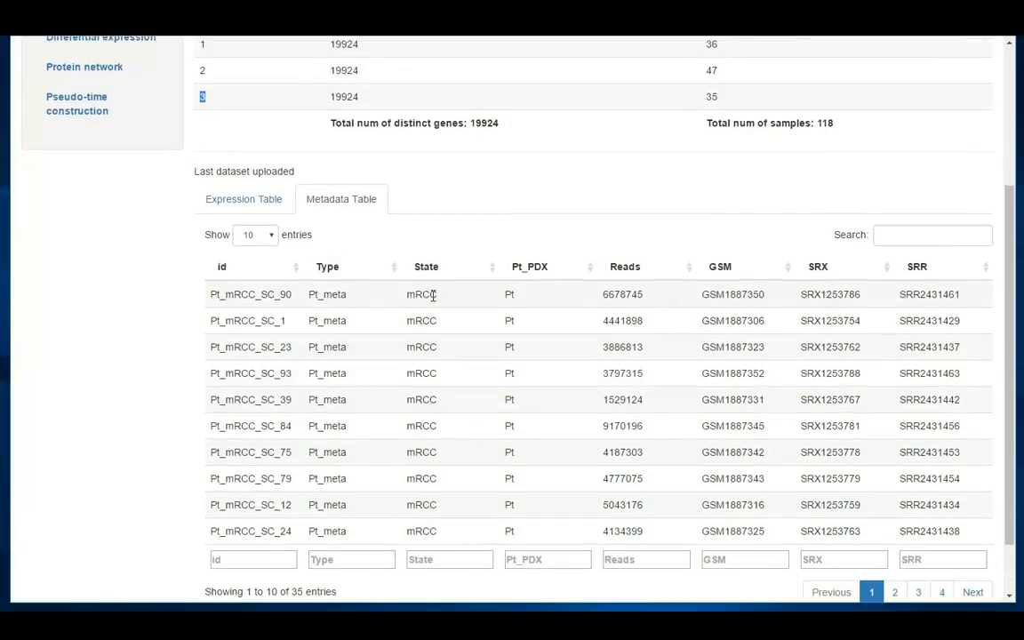
Review the summary of all three uploaded datasets, particularly the total number of samples
scroll(433, 294, "up", 3)
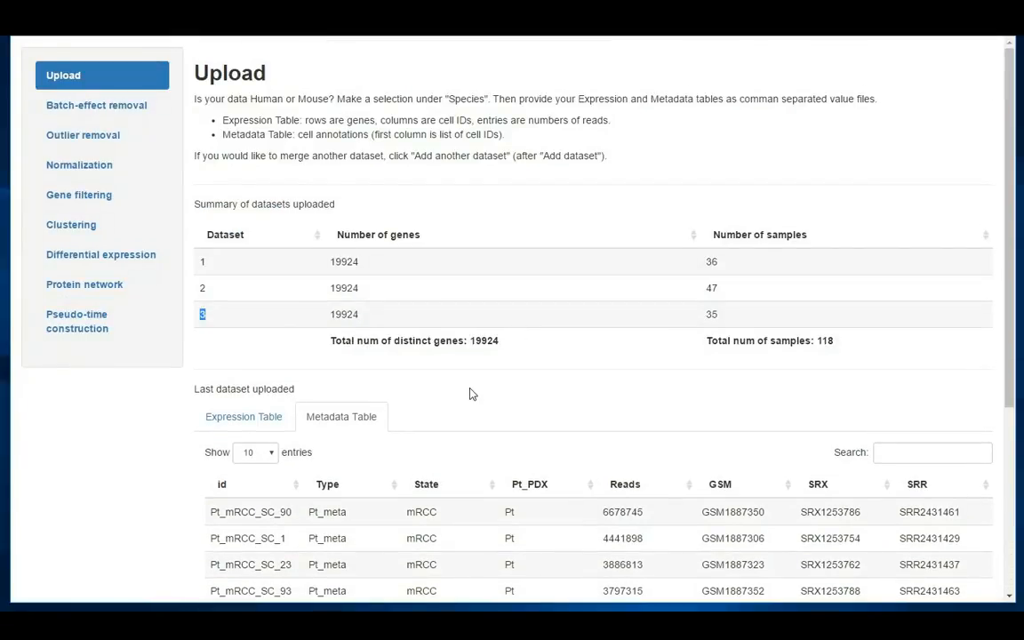
scroll(472, 394, "down", 4)
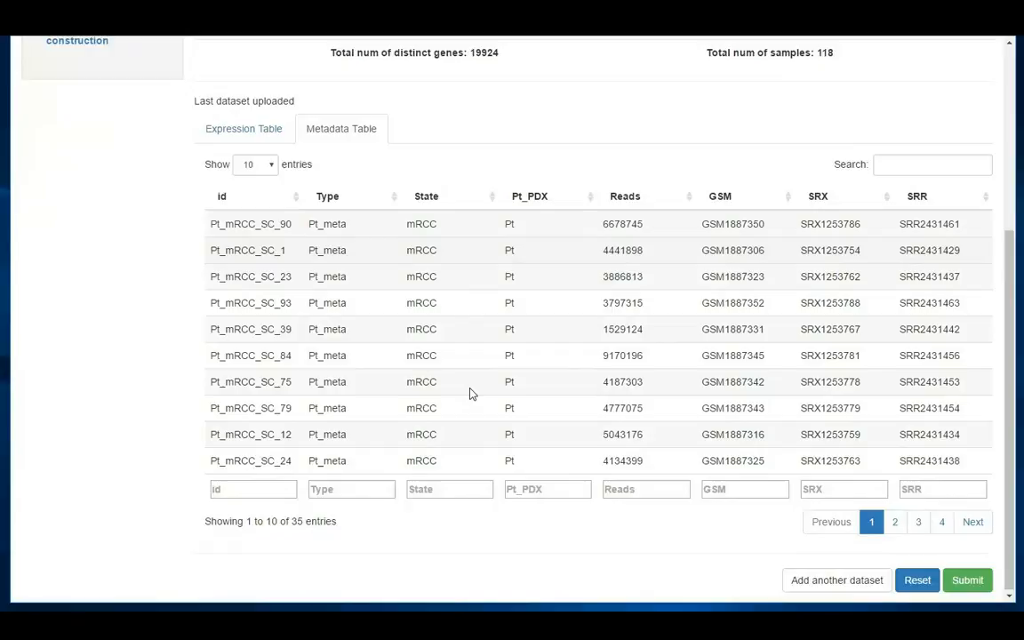
scroll(544, 323, "up", 4)
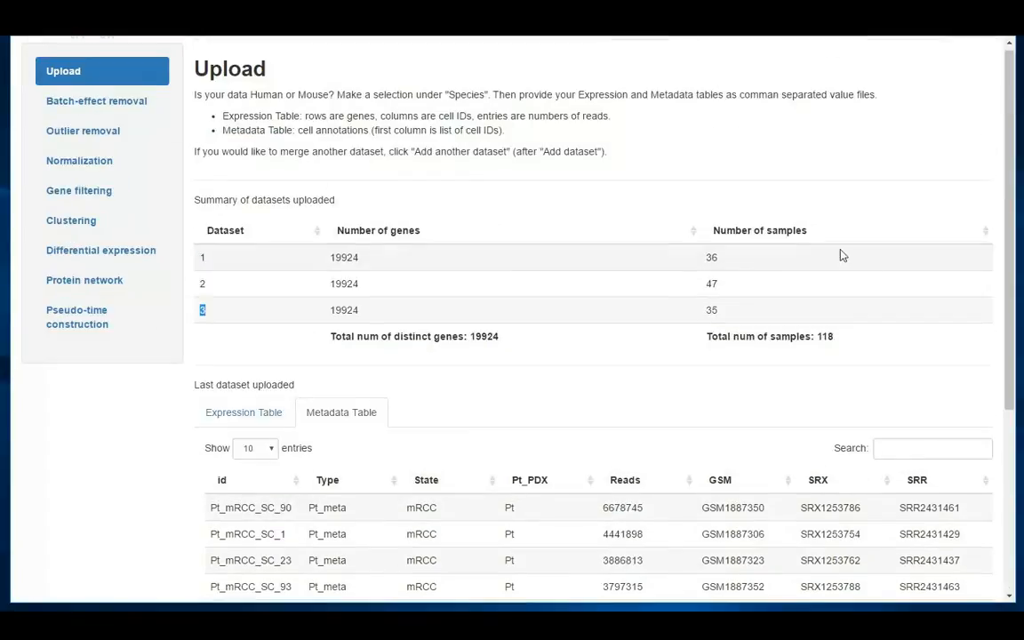
triple_click(831, 337)
scroll(874, 348, "down", 4)
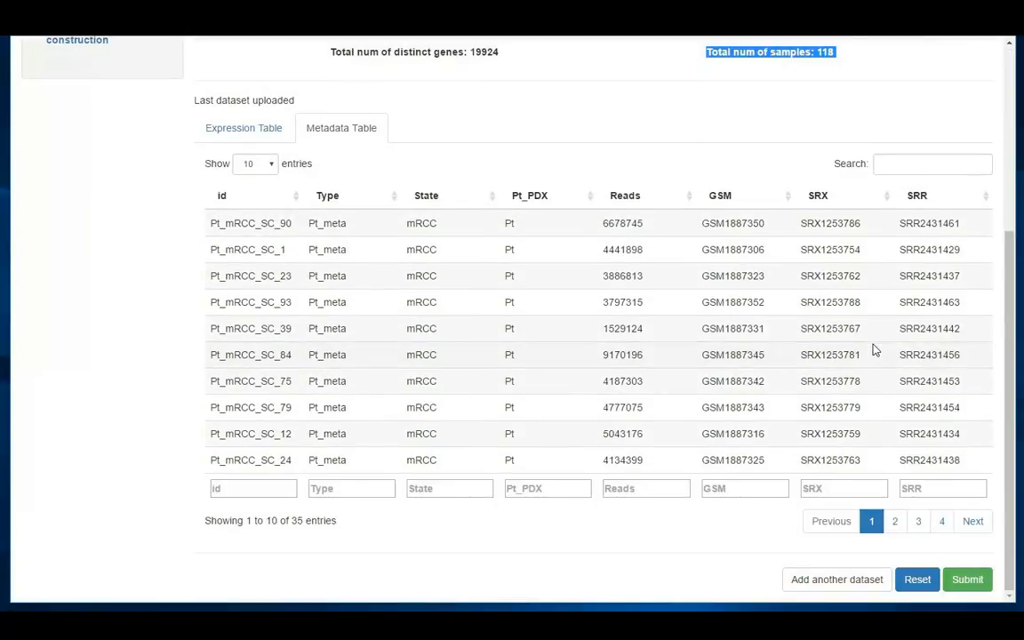
Submit the three uploaded datasets to batch-effect removal and re-plot the box plots with another random 96 cells
left_click(969, 586)
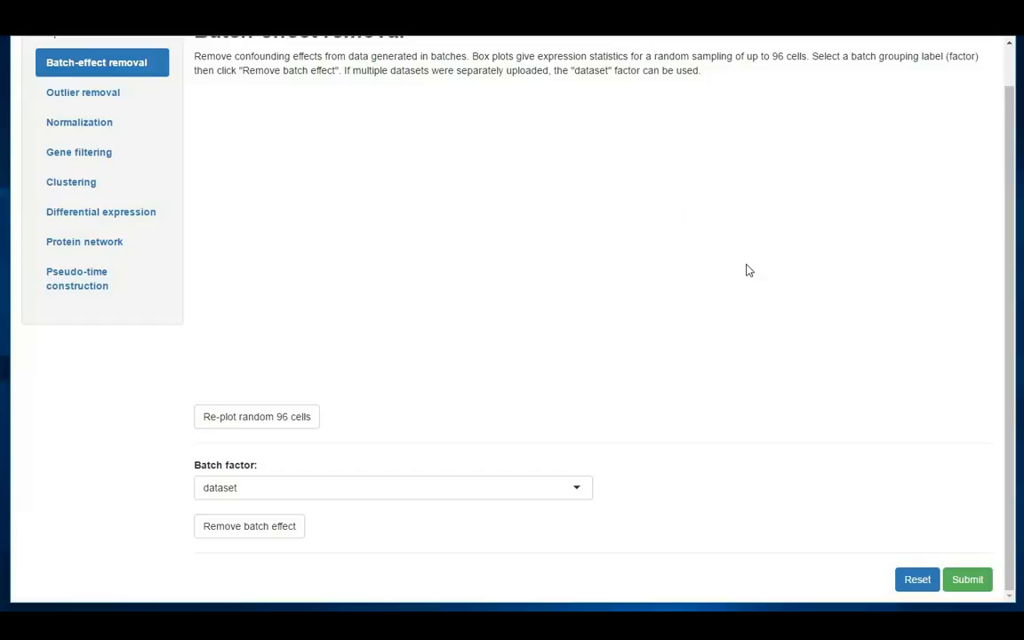
scroll(750, 272, "up", 1)
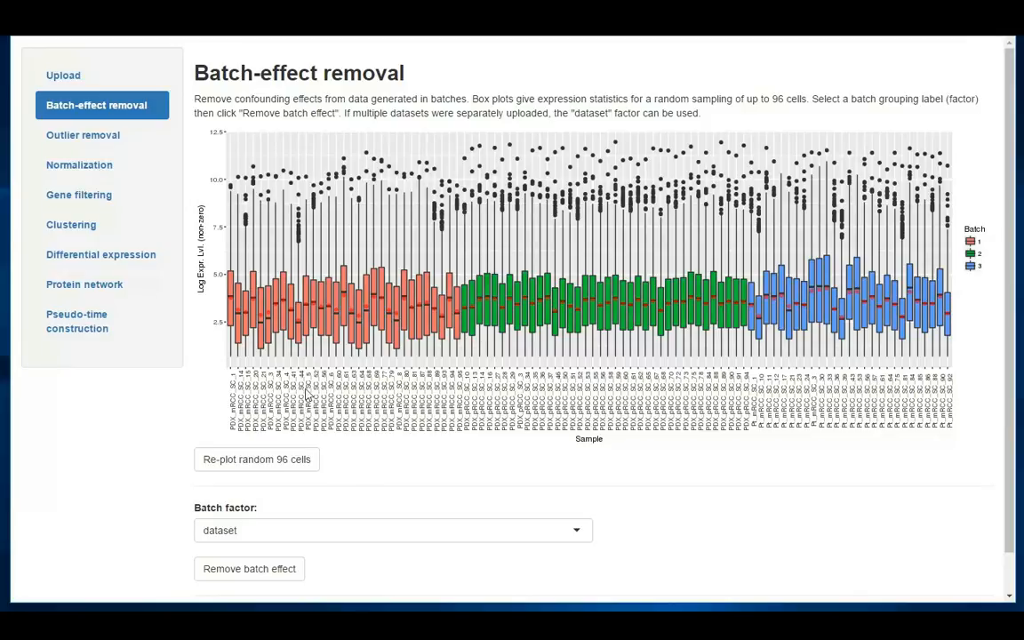
left_click(255, 472)
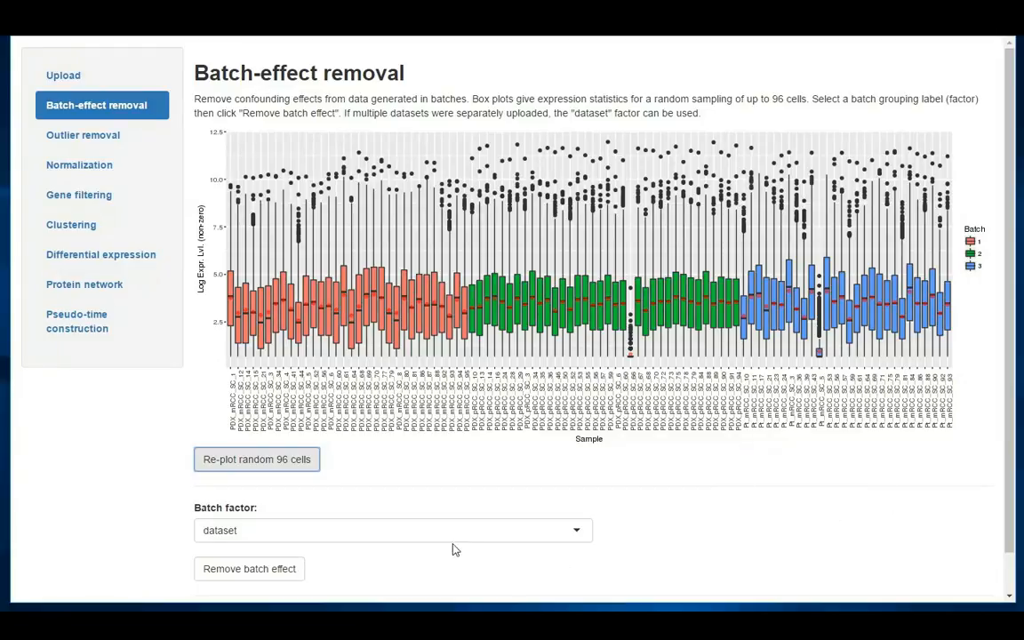
Review the available batch factors, keep dataset as the factor, and remove the batch effect
scroll(449, 538, "down", 1)
left_click(257, 489)
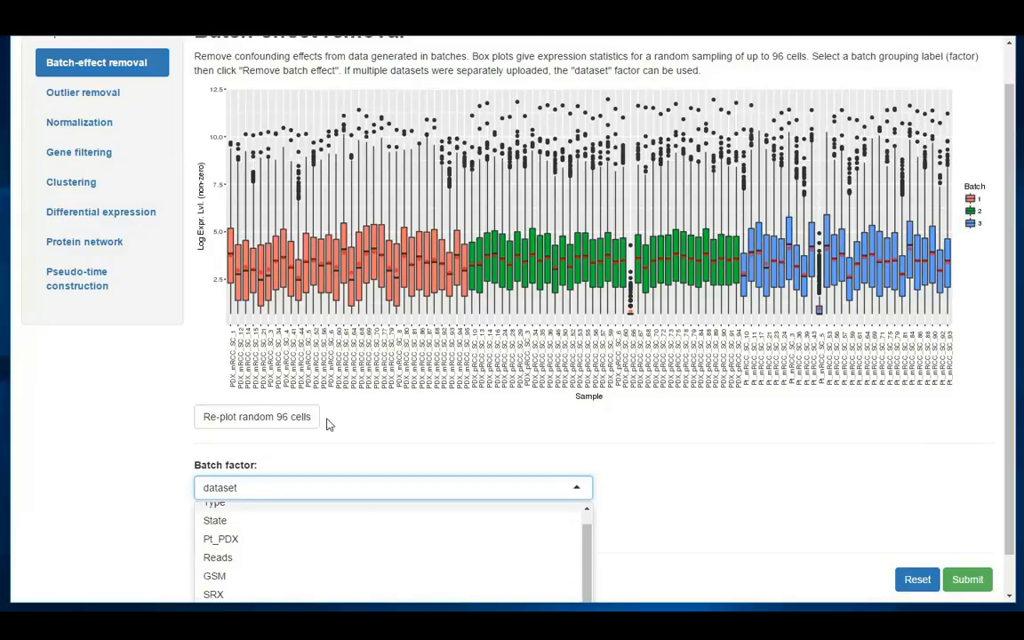
left_click(397, 444)
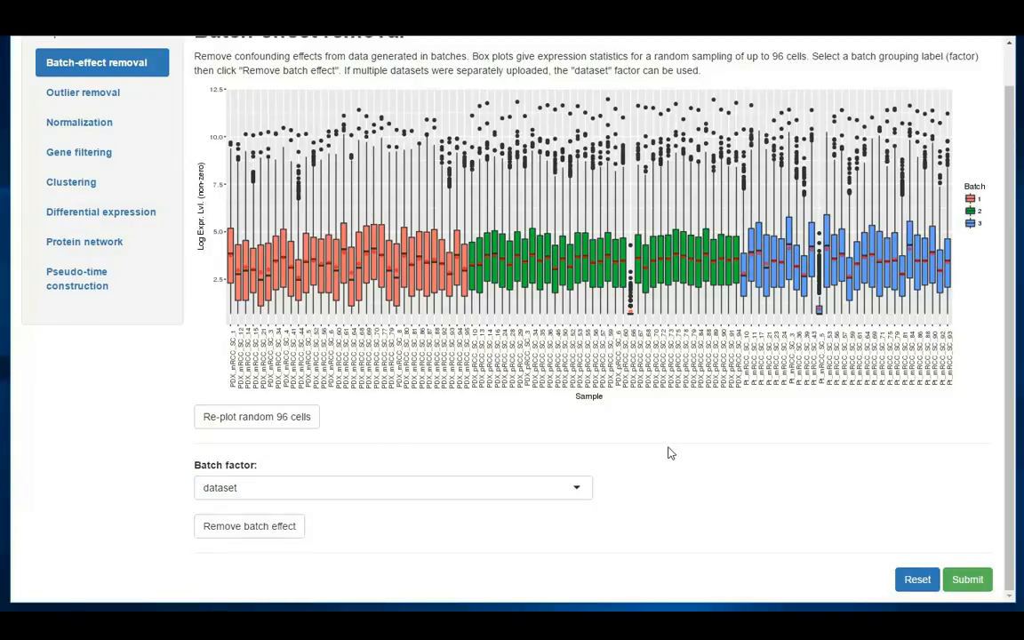
left_click(241, 530)
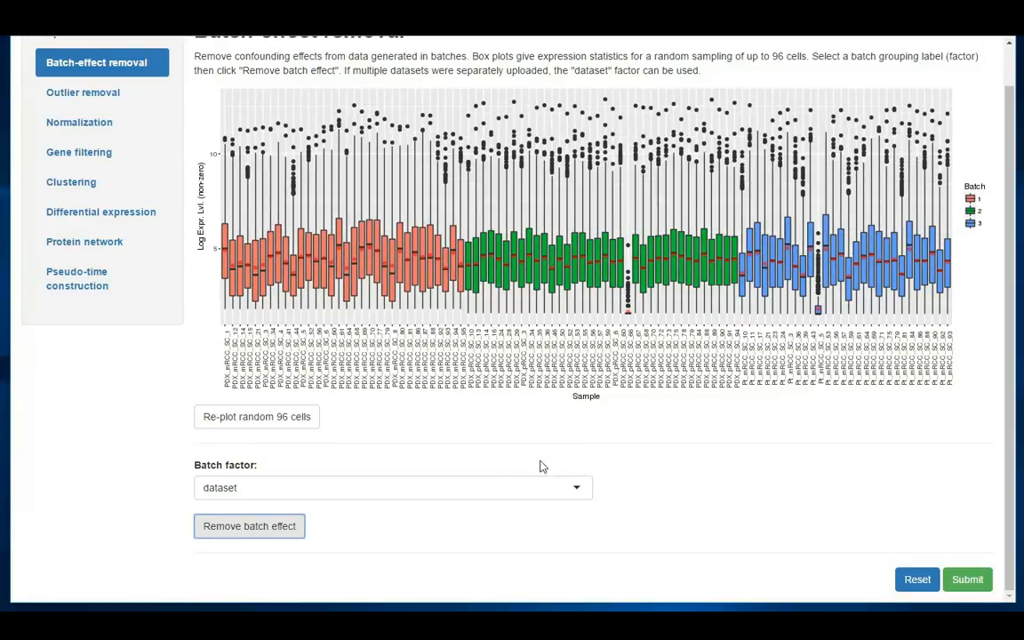
Inspect the batch-corrected box plots and submit the data to the outlier removal stage
scroll(726, 518, "up", 1)
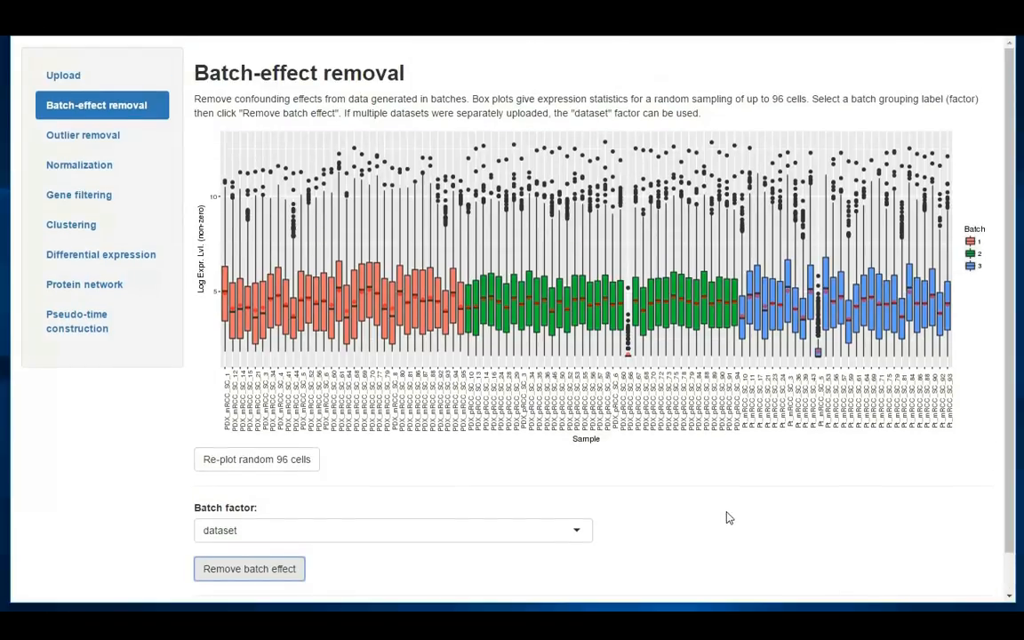
scroll(844, 523, "down", 1)
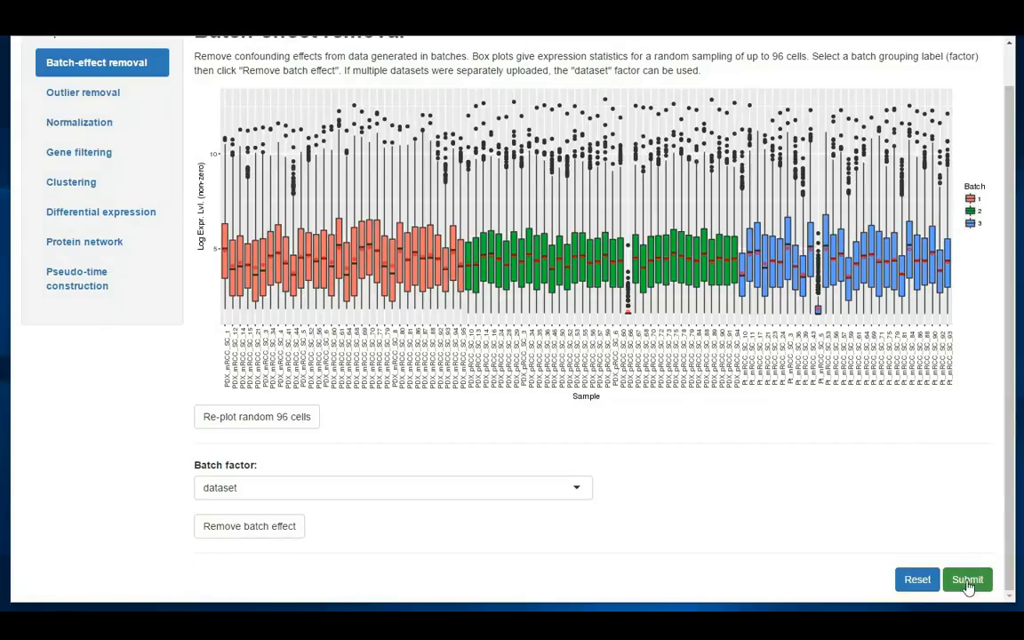
left_click(968, 583)
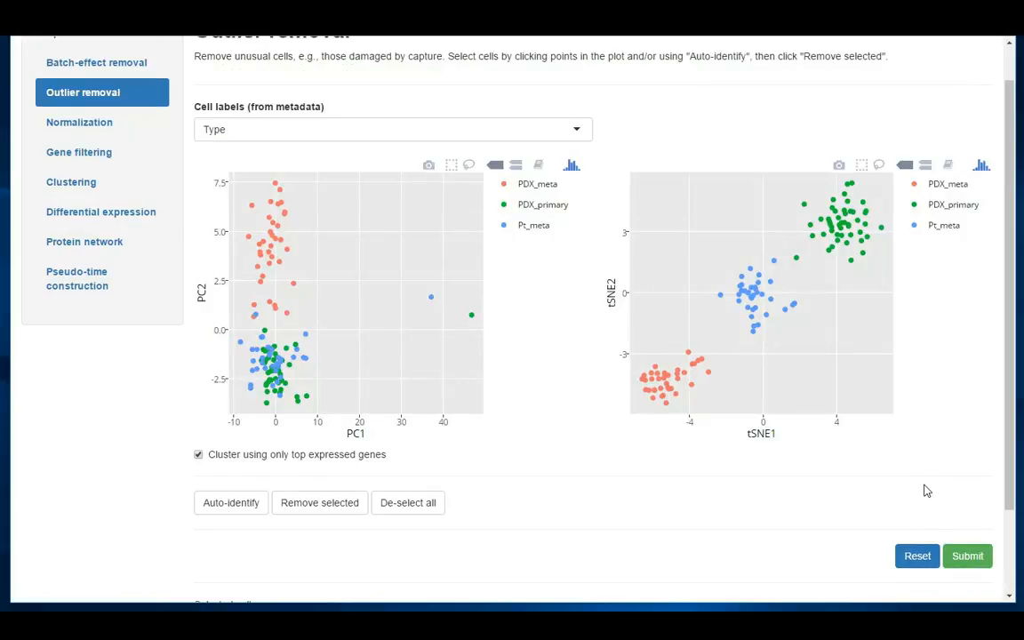
Select the two isolated high-PC1 cells in the PCA plot and the cell Pt_mRCC_SC_71 in the t-SNE plot as outliers
scroll(924, 490, "up", 2)
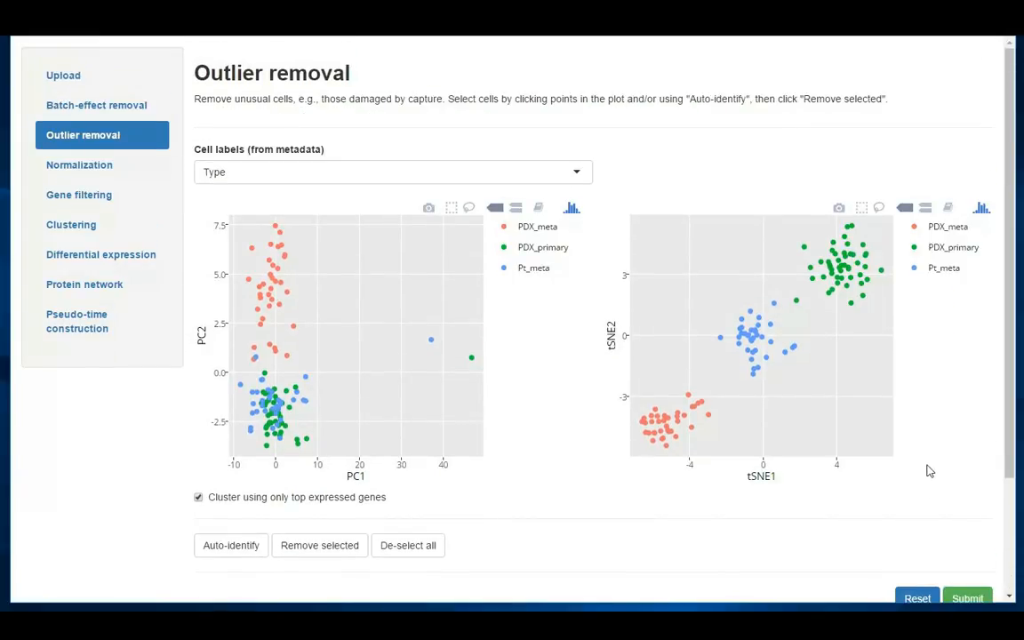
left_click_drag(1007, 370, 1009, 377)
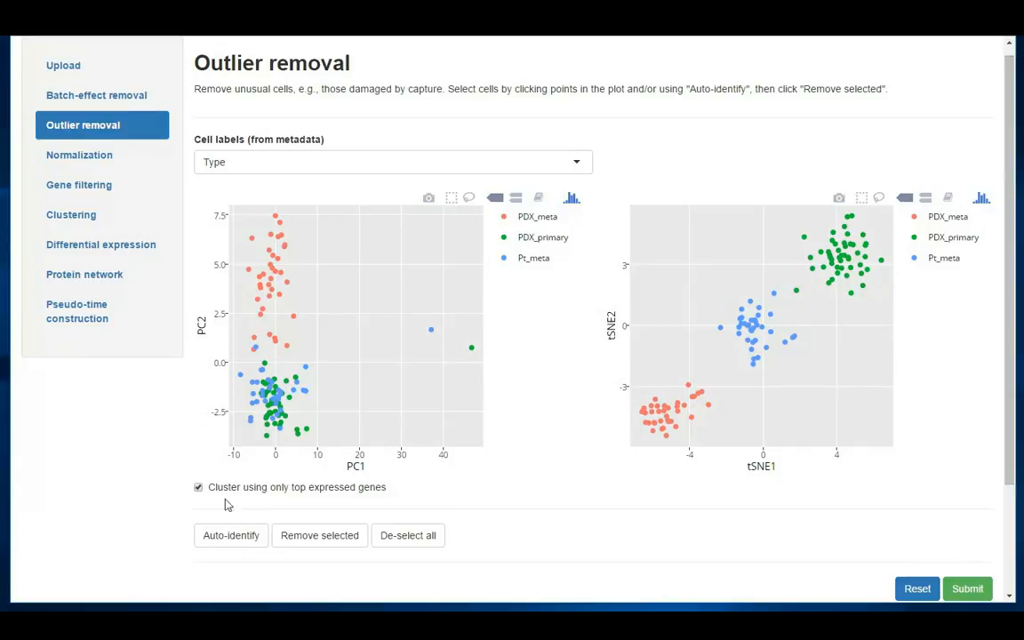
mouse_move(255, 233)
mouse_move(451, 356)
left_click(433, 332)
left_click(472, 350)
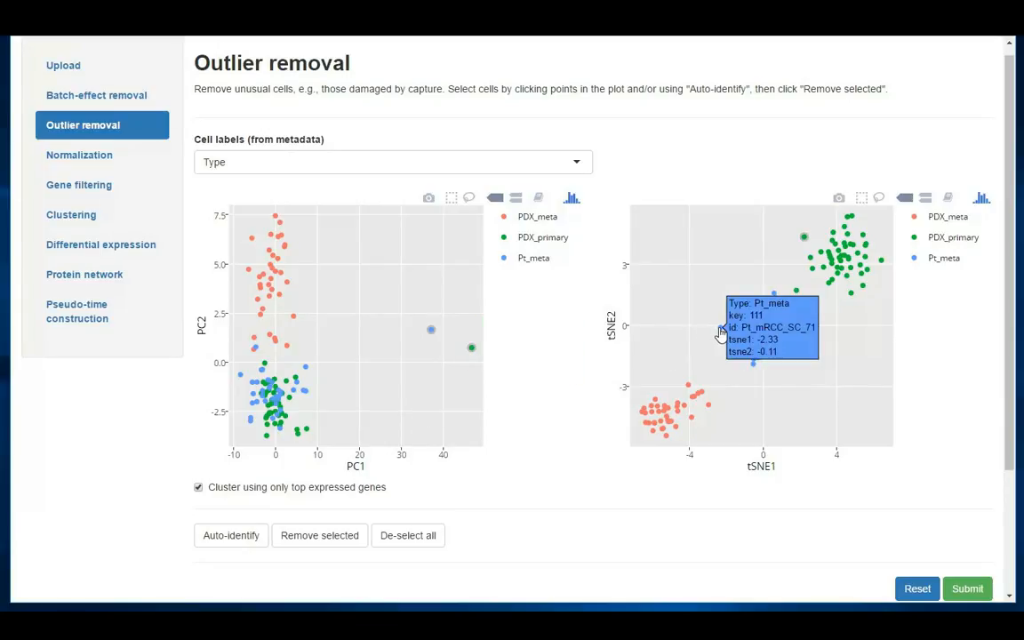
mouse_move(263, 377)
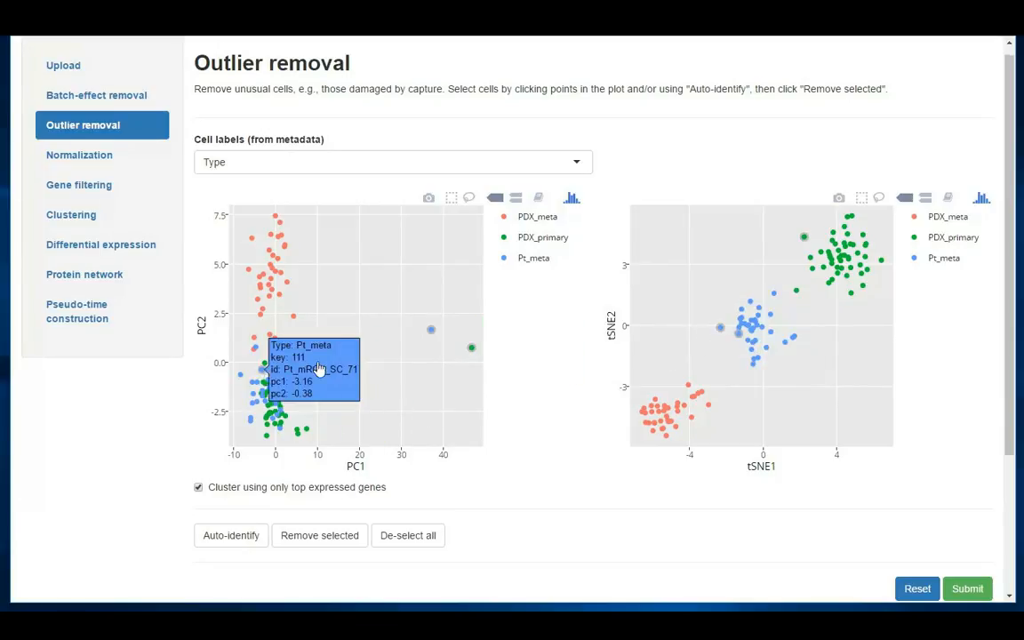
Clear the outlier selection, select only the two isolated high-PC1 cells in the PCA plot, and remove them
left_click(414, 534)
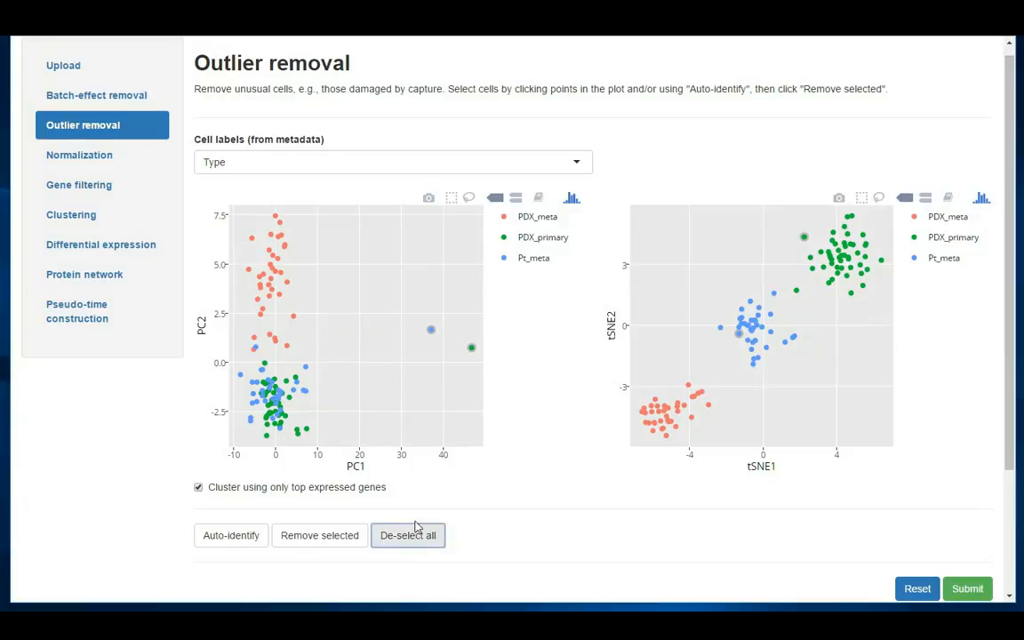
left_click(431, 330)
left_click(472, 350)
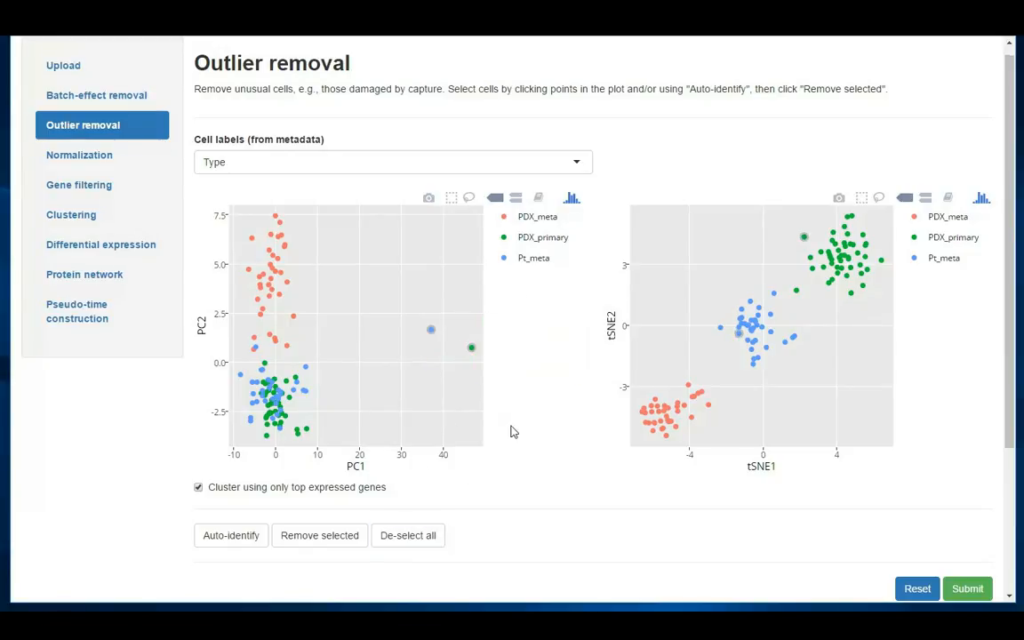
left_click(325, 537)
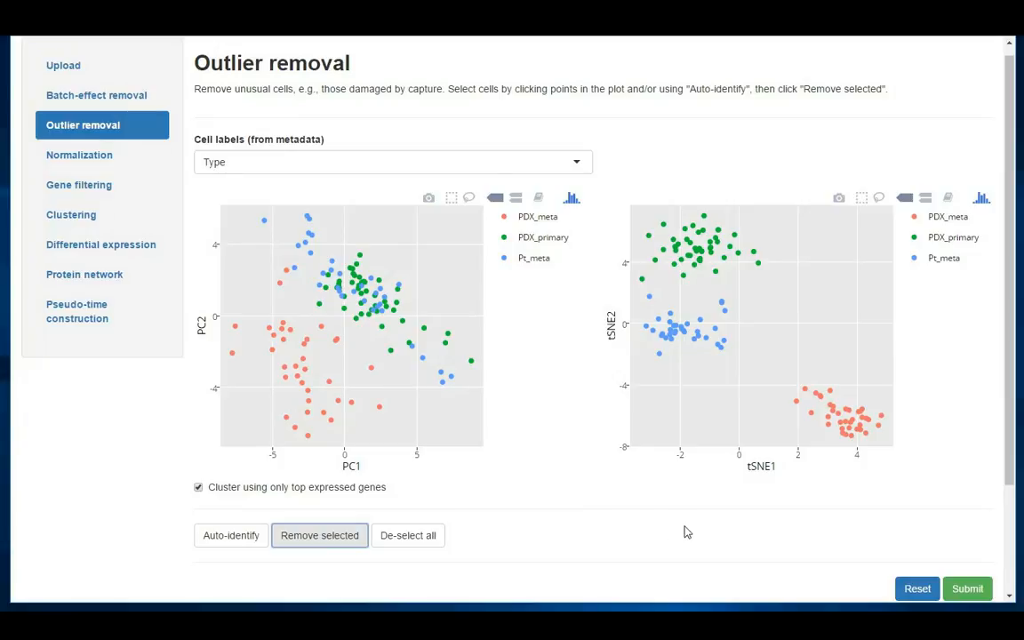
Submit the cleaned data to normalization and re-plot the box plots with another random 96 cells
left_click(962, 591)
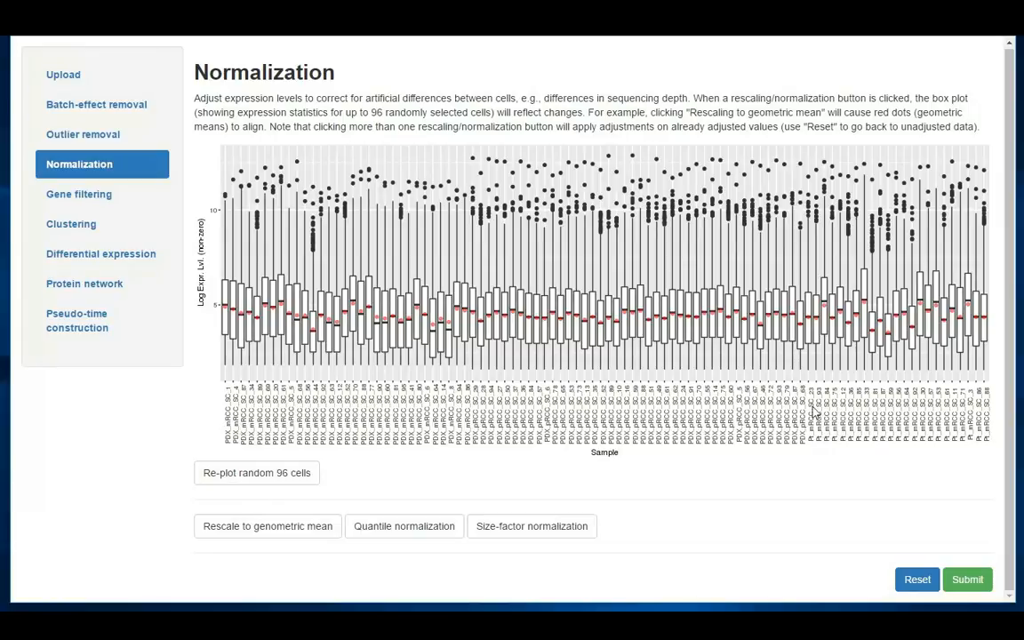
left_click(269, 480)
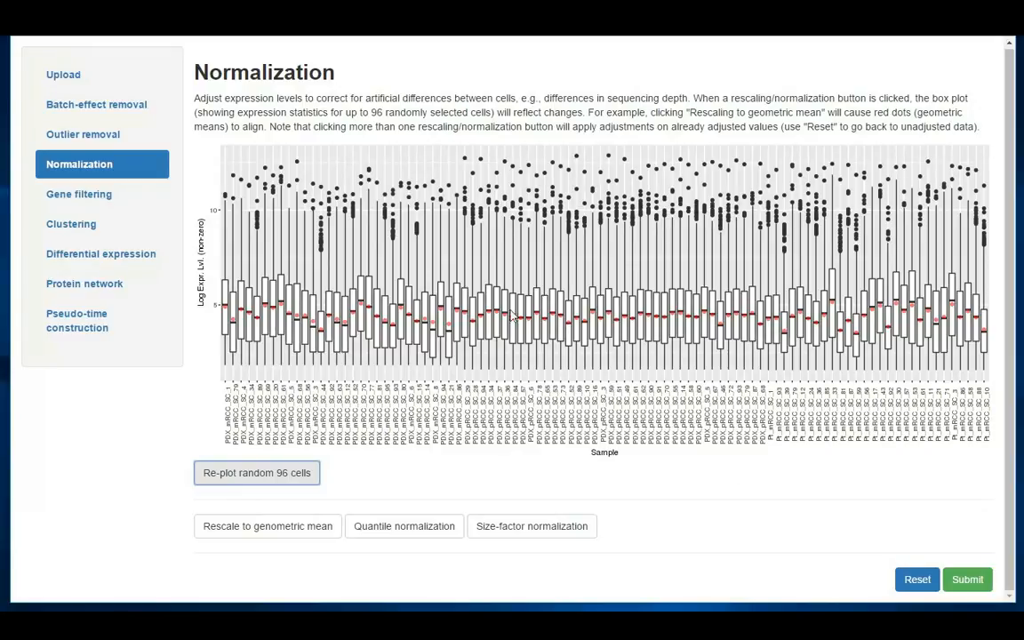
Try geometric-mean rescaling, quantile normalization and size-factor normalization one at a time, resetting the data after each
left_click(236, 530)
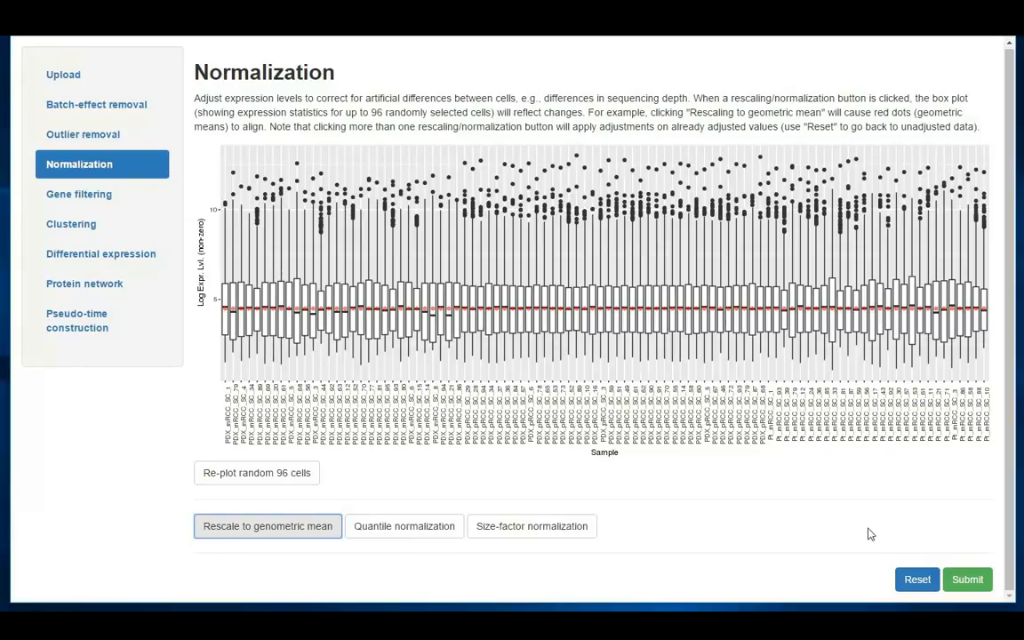
left_click(914, 580)
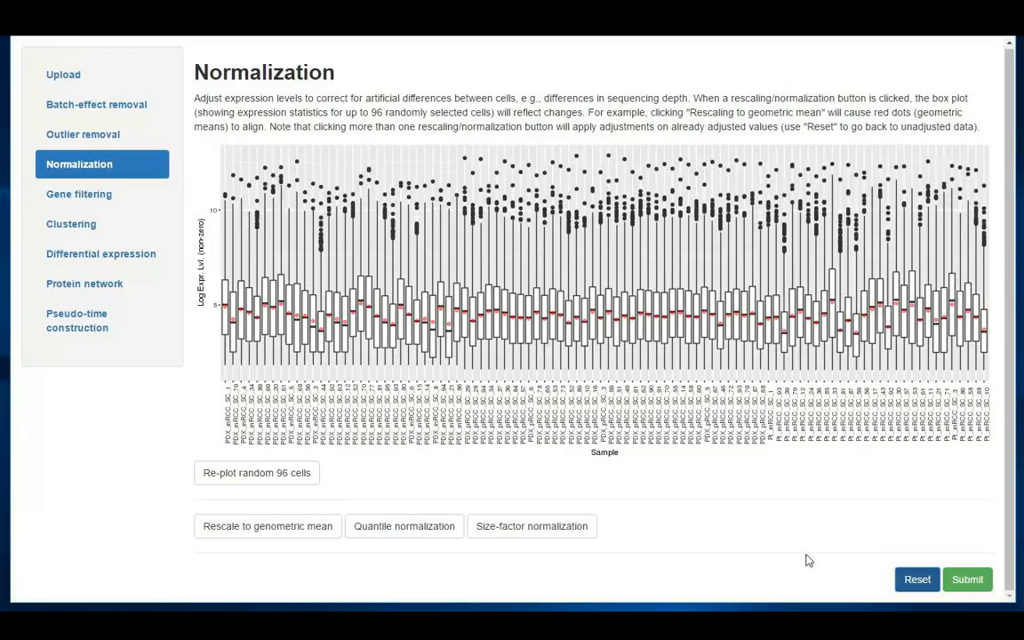
left_click(411, 525)
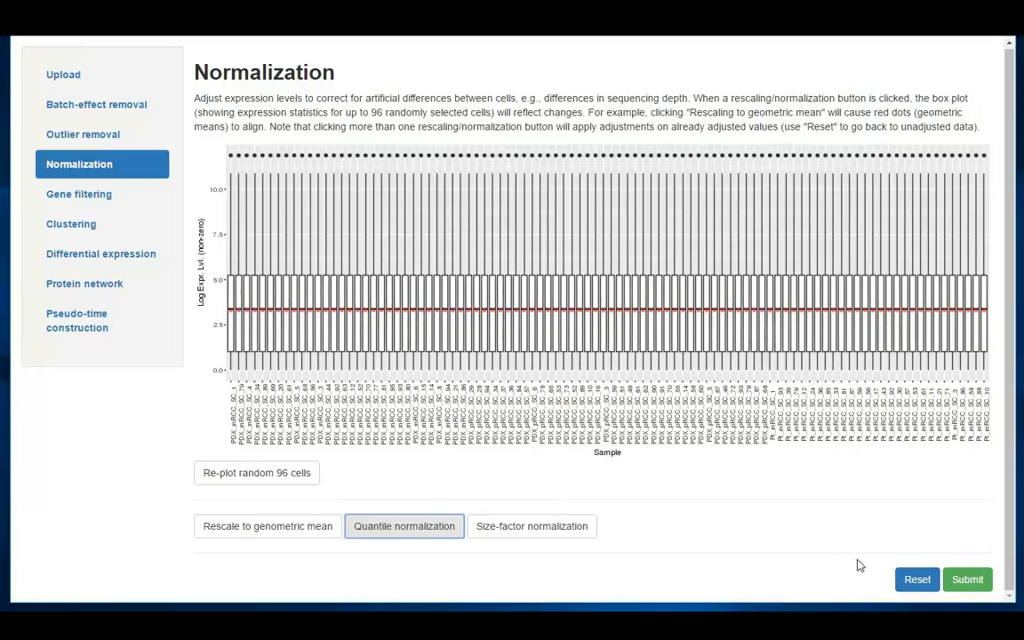
left_click(914, 579)
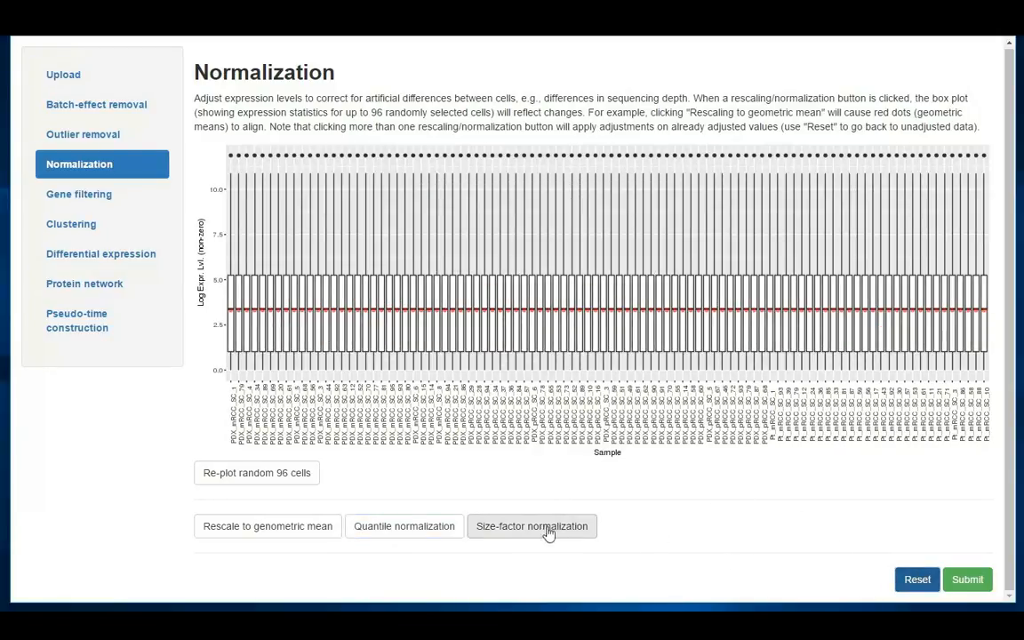
left_click(516, 531)
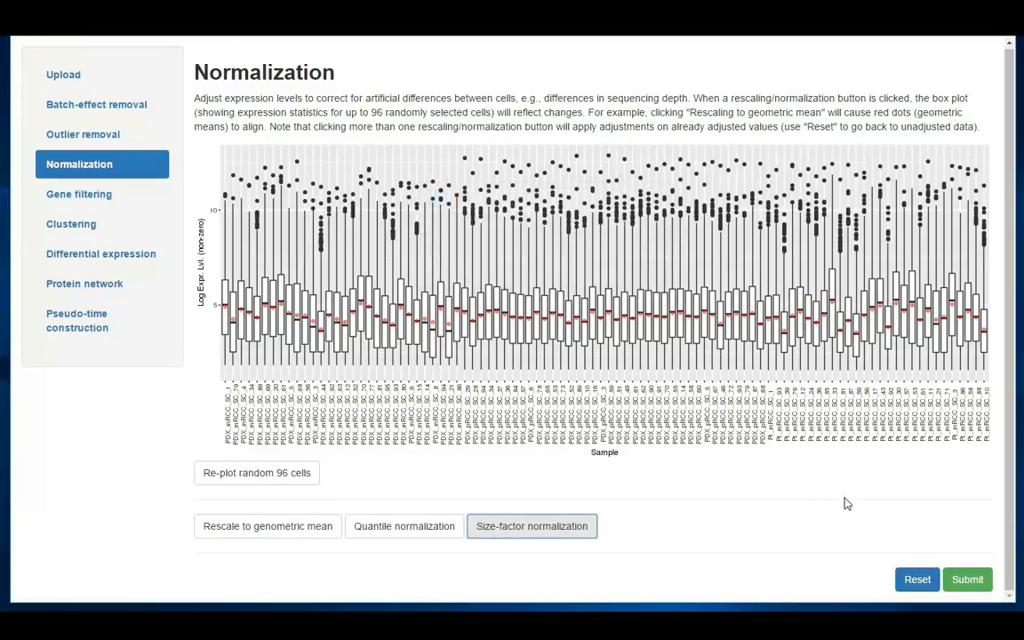
left_click(911, 580)
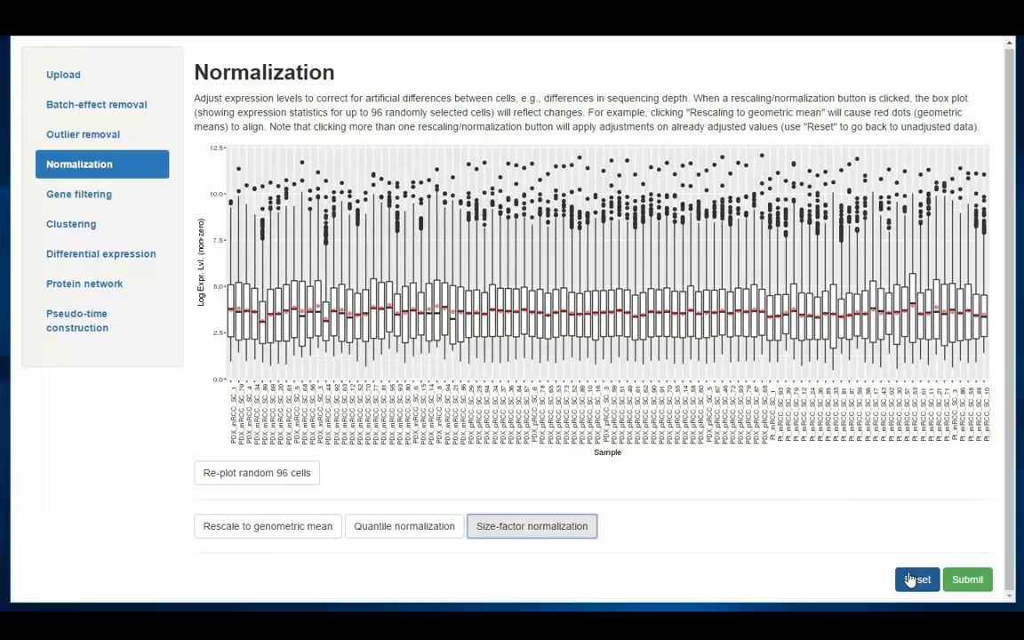
Rescale the expression data to the geometric mean and submit it to gene filtering
left_click(303, 533)
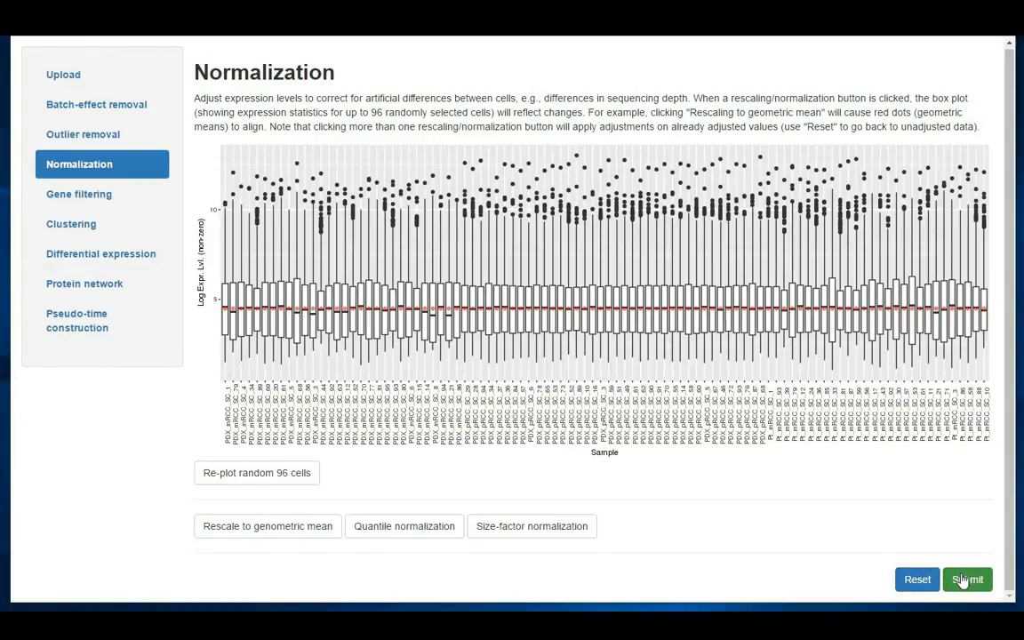
left_click(964, 580)
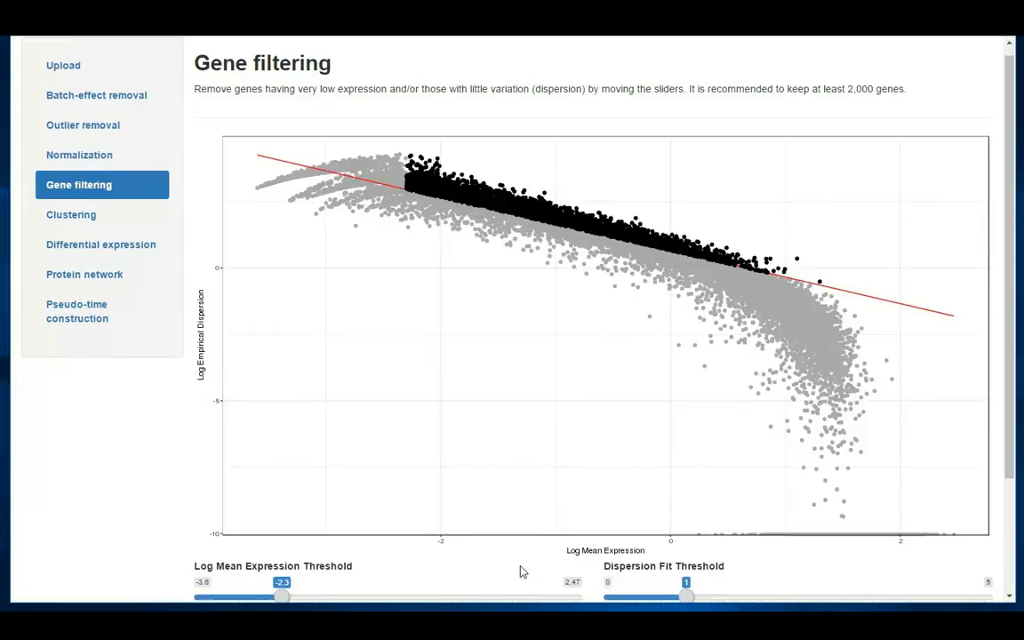
Review the dispersion plot, default thresholds and gene numbers before and after filtering, and submit the genes to clustering
scroll(436, 552, "down", 1)
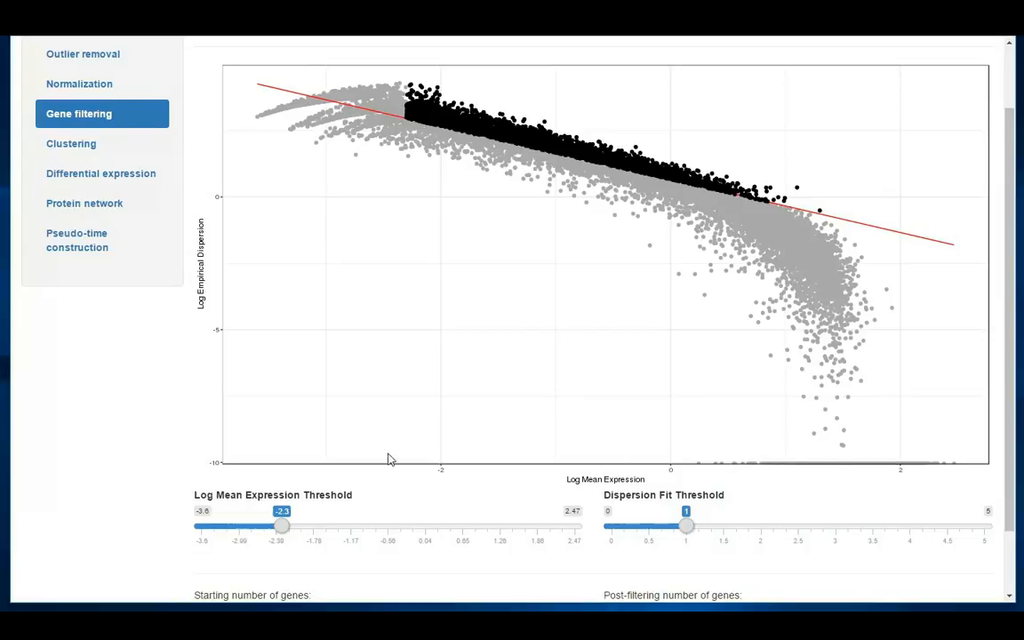
scroll(361, 461, "up", 1)
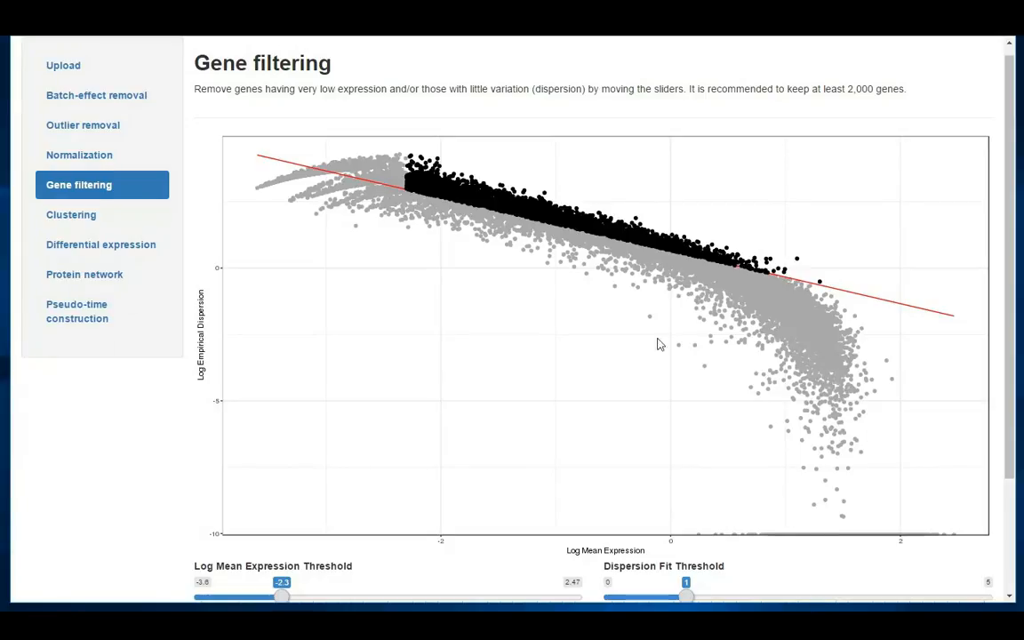
scroll(539, 334, "down", 1)
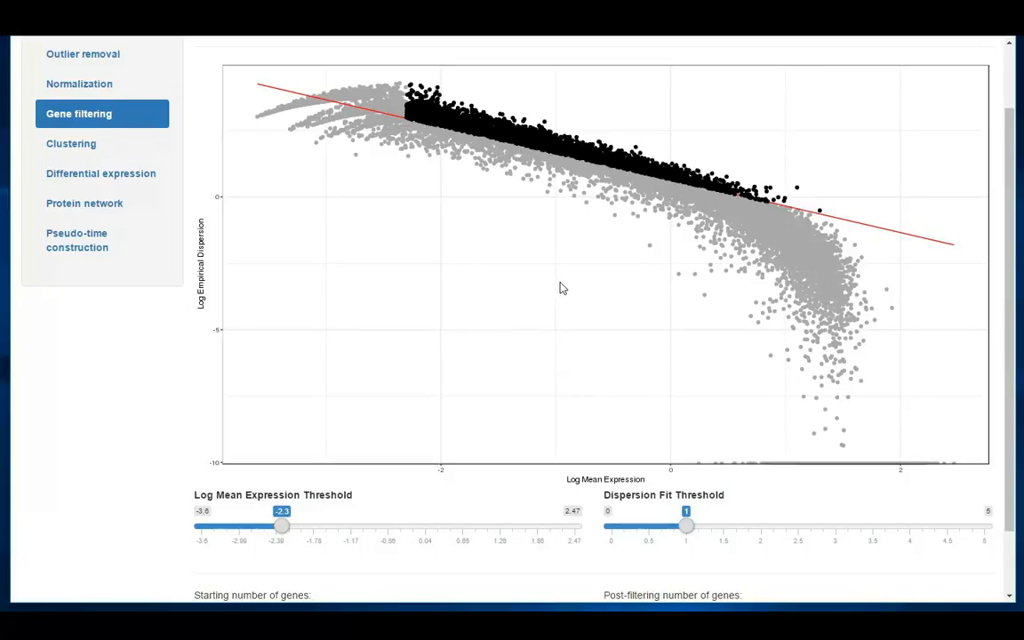
scroll(560, 288, "up", 1)
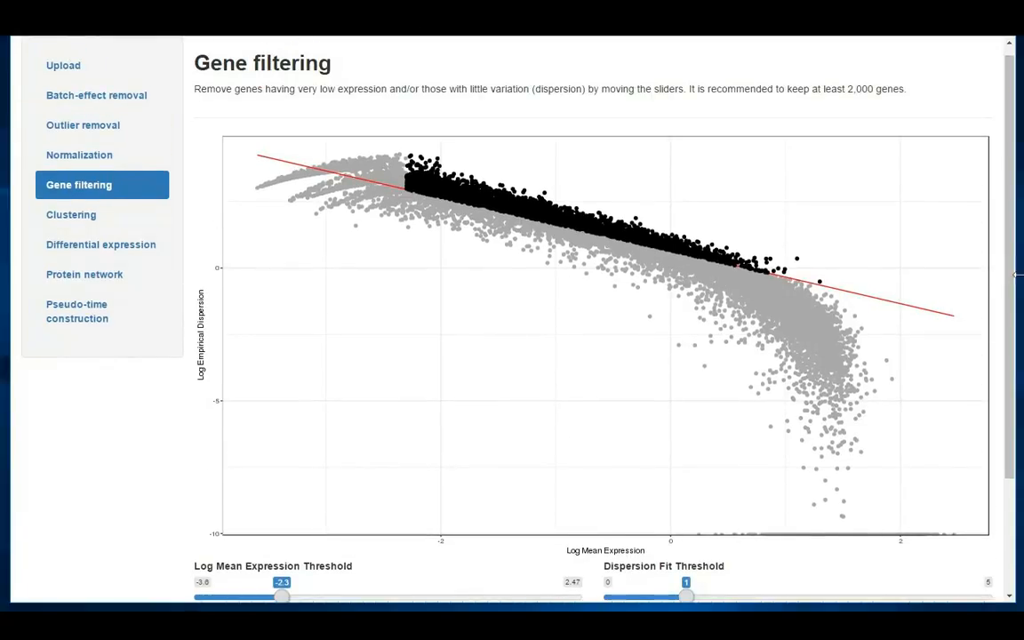
left_click_drag(1012, 290, 1012, 402)
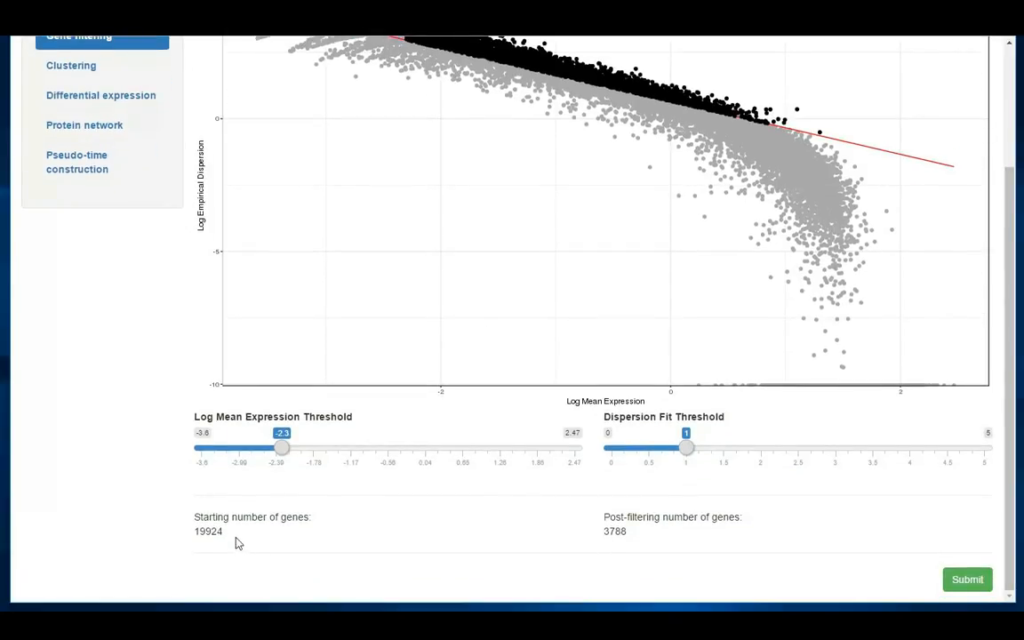
double_click(206, 531)
scroll(364, 57, "up", 2)
double_click(615, 531)
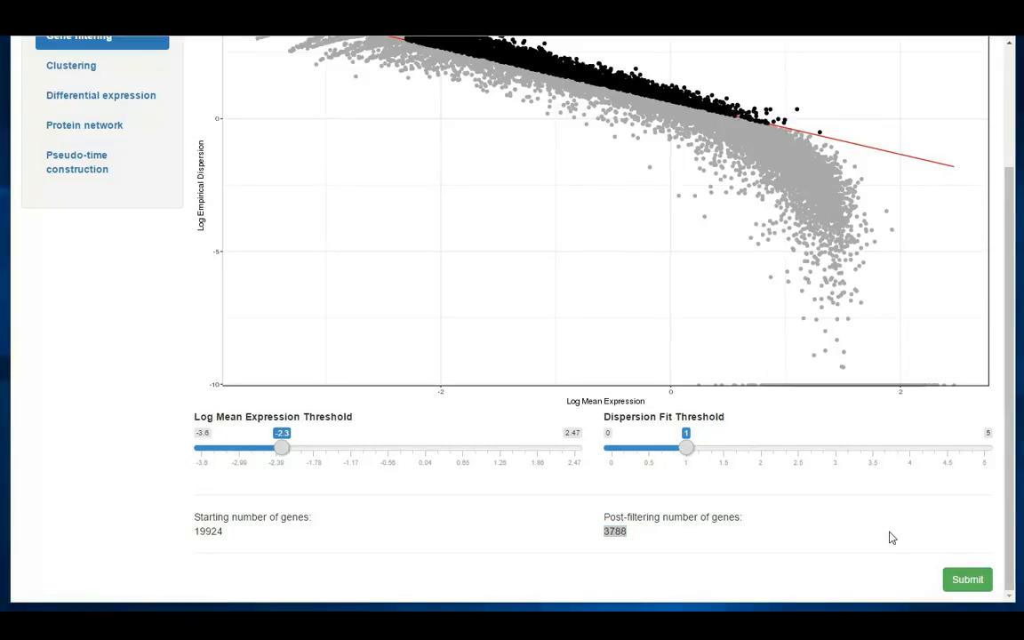
left_click(957, 582)
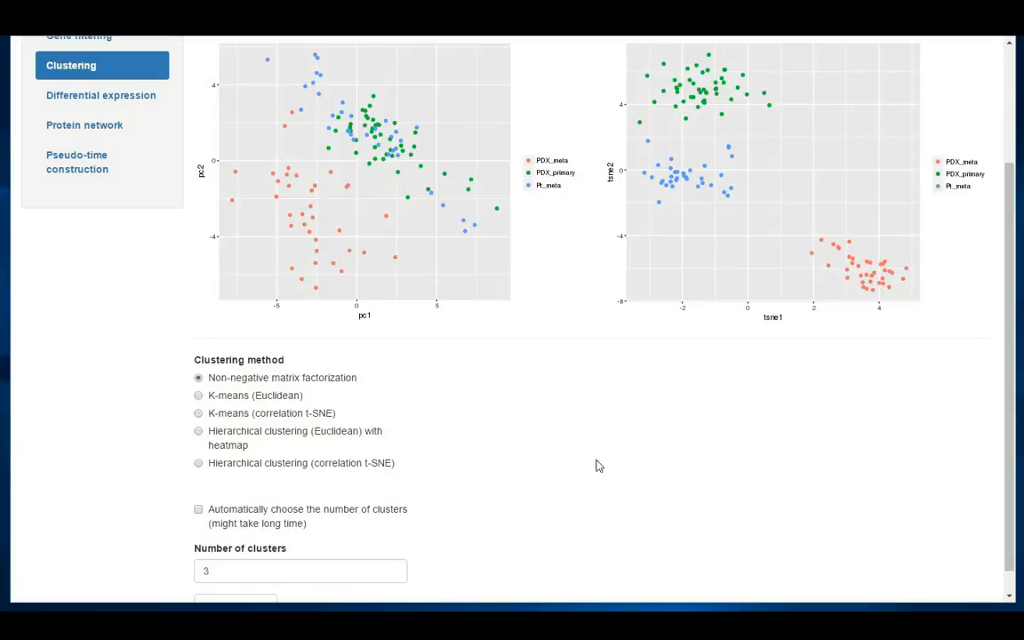
View the PCA and t-SNE plots with cells labeled by State, and switch the cell labels back to Type
scroll(692, 537, "up", 3)
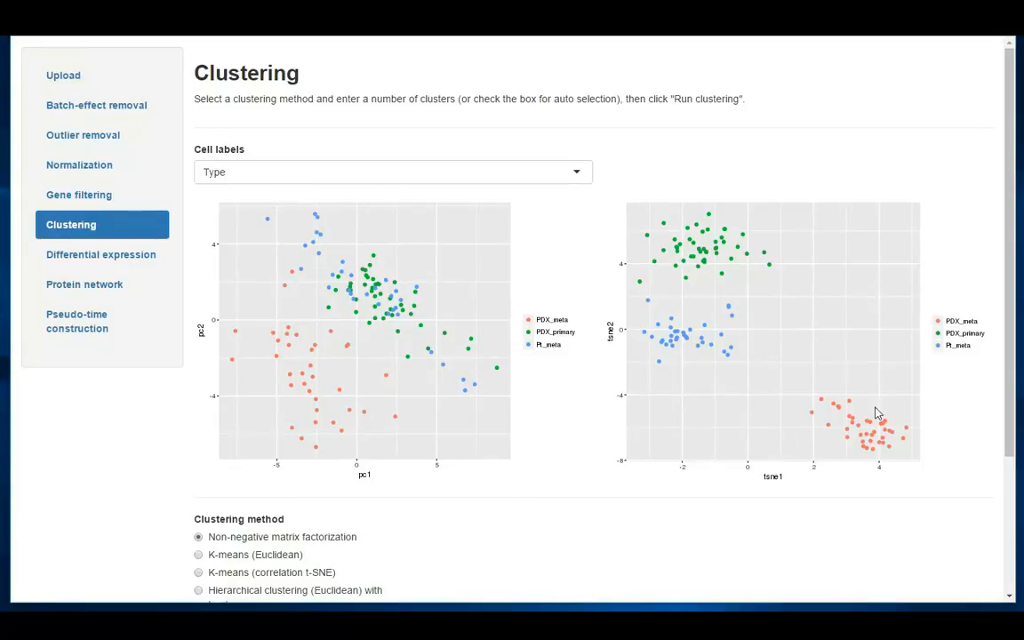
left_click(491, 174)
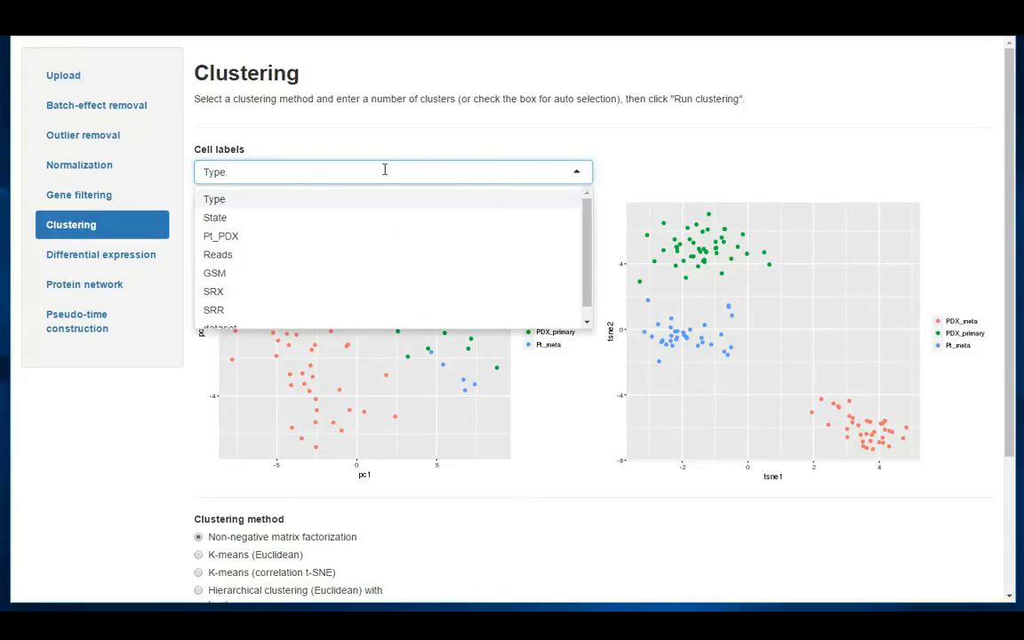
left_click(233, 218)
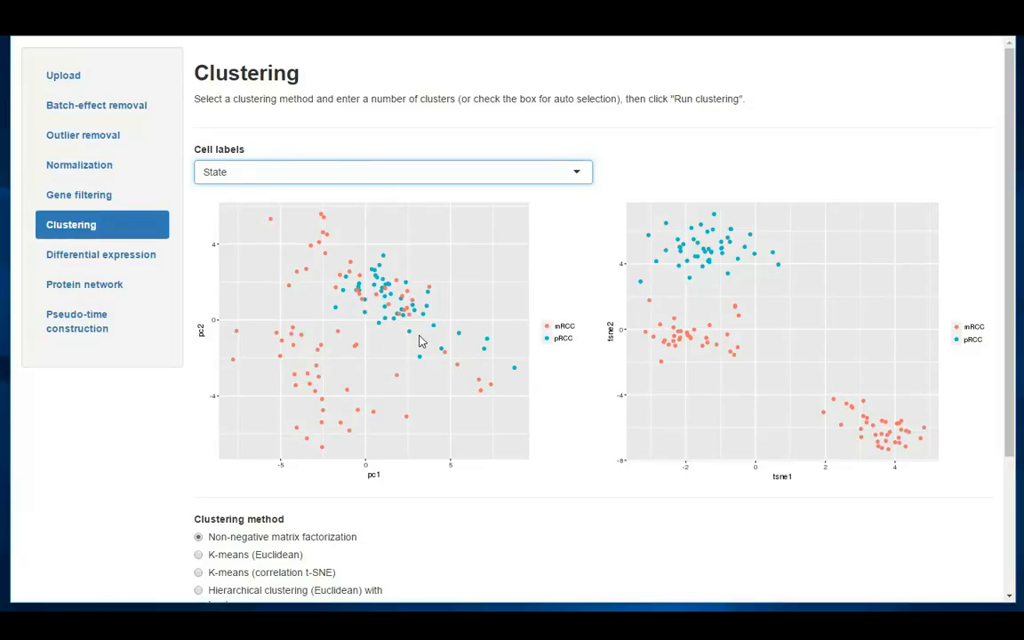
left_click(334, 181)
left_click(293, 199)
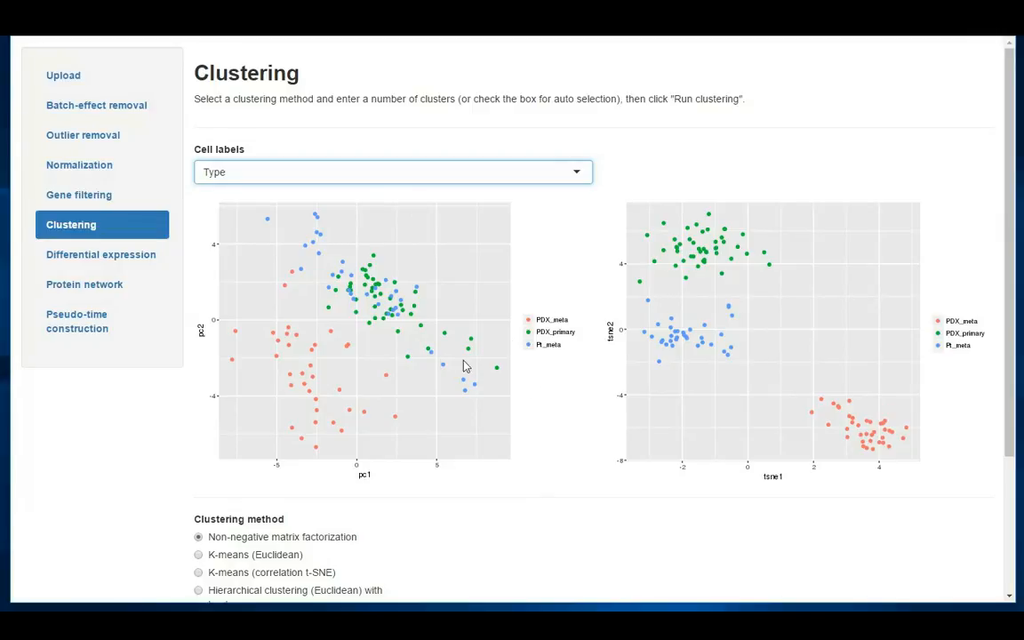
Choose K-means (correlation t-SNE) as the clustering method, keep the number of clusters at 3, and run the clustering
scroll(534, 387, "down", 1)
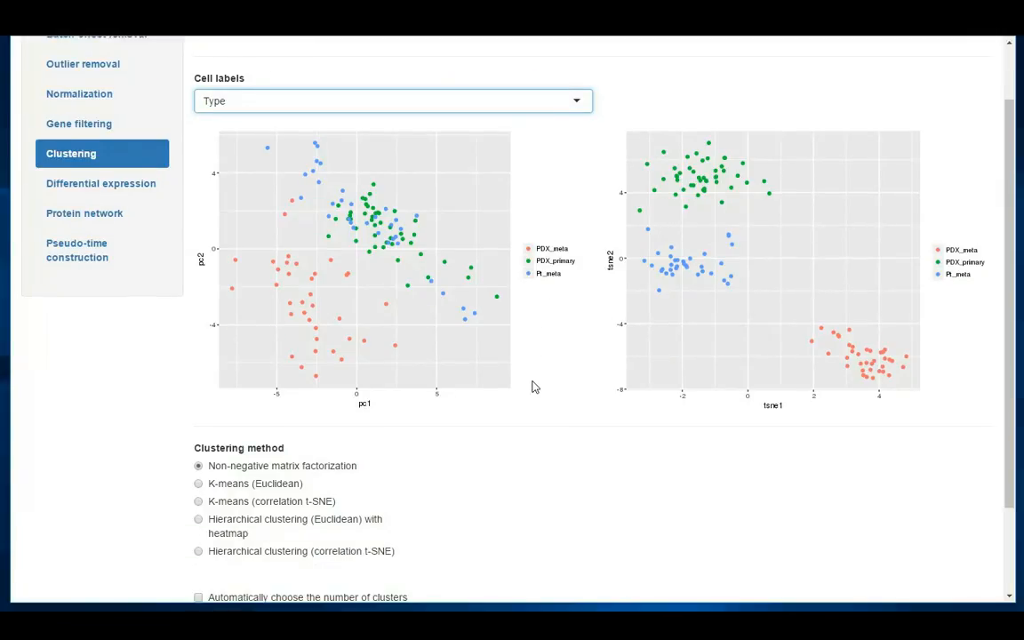
scroll(533, 387, "down", 1)
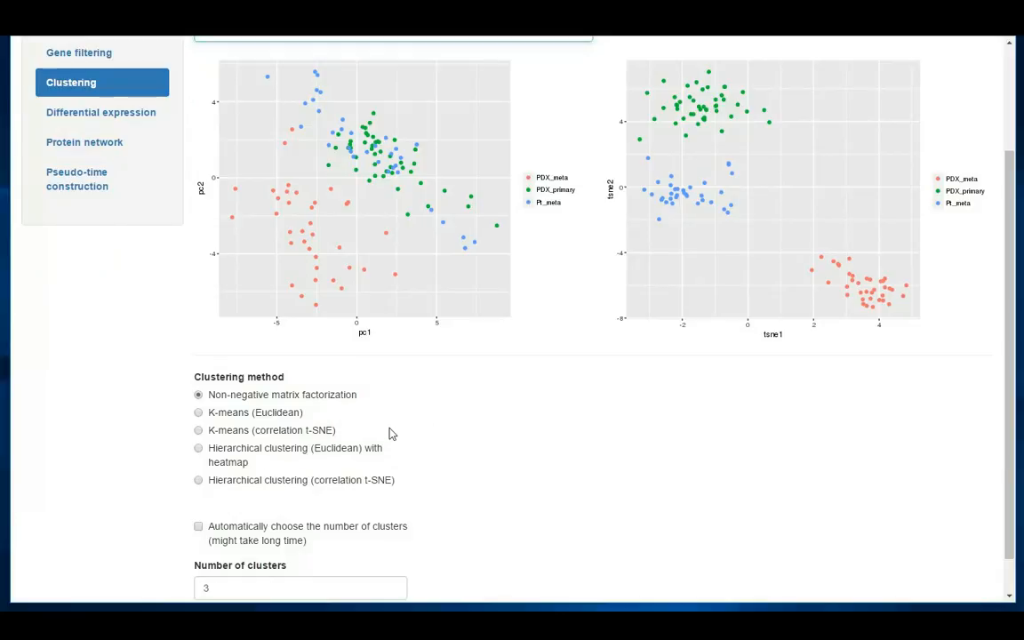
scroll(308, 393, "down", 1)
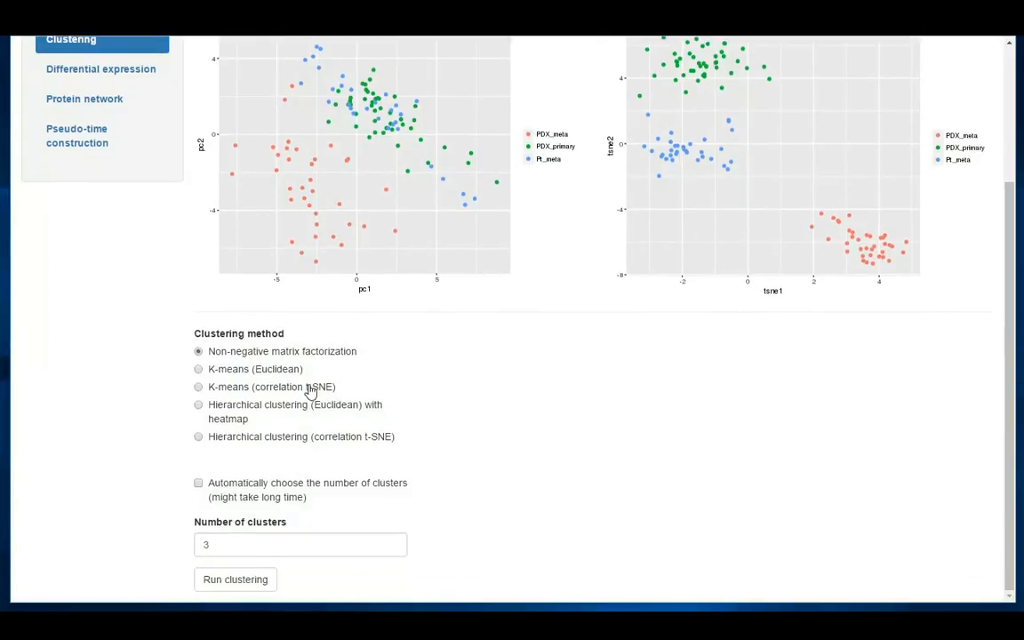
scroll(680, 229, "up", 1)
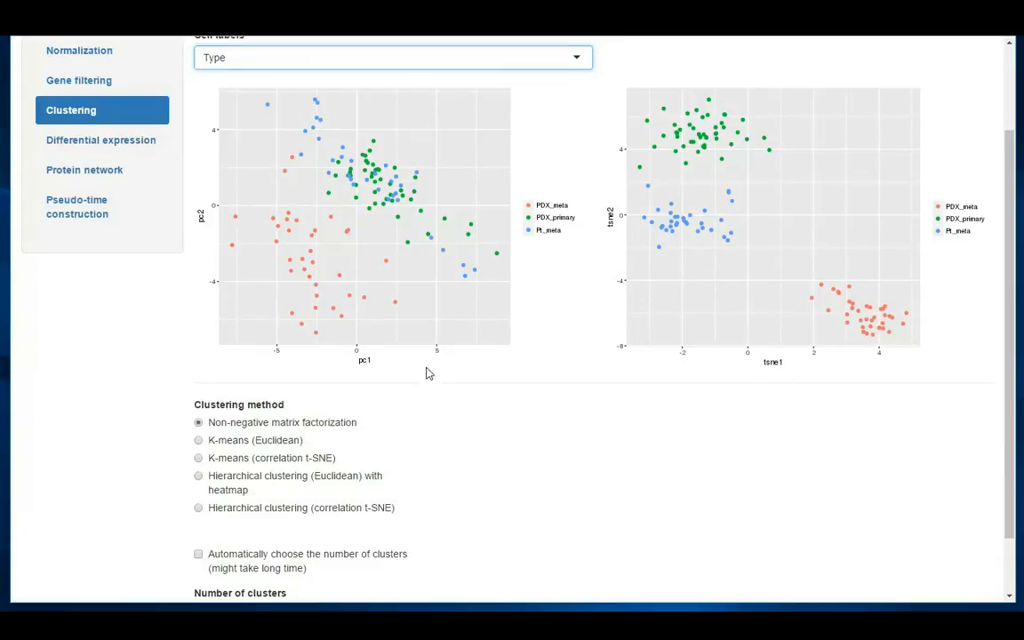
scroll(426, 373, "down", 1)
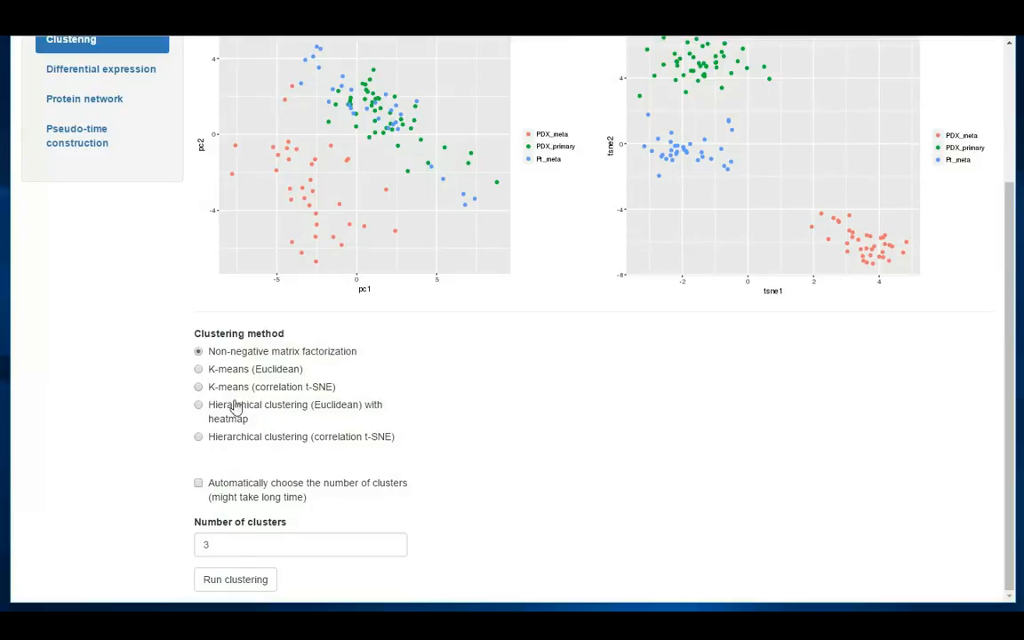
left_click(200, 388)
left_click(253, 548)
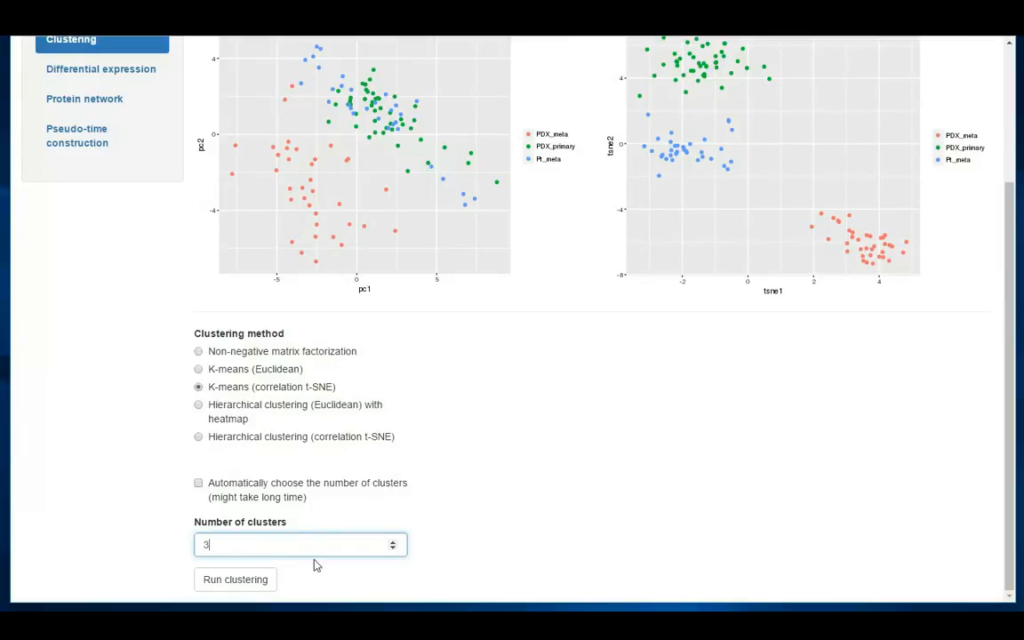
left_click(245, 578)
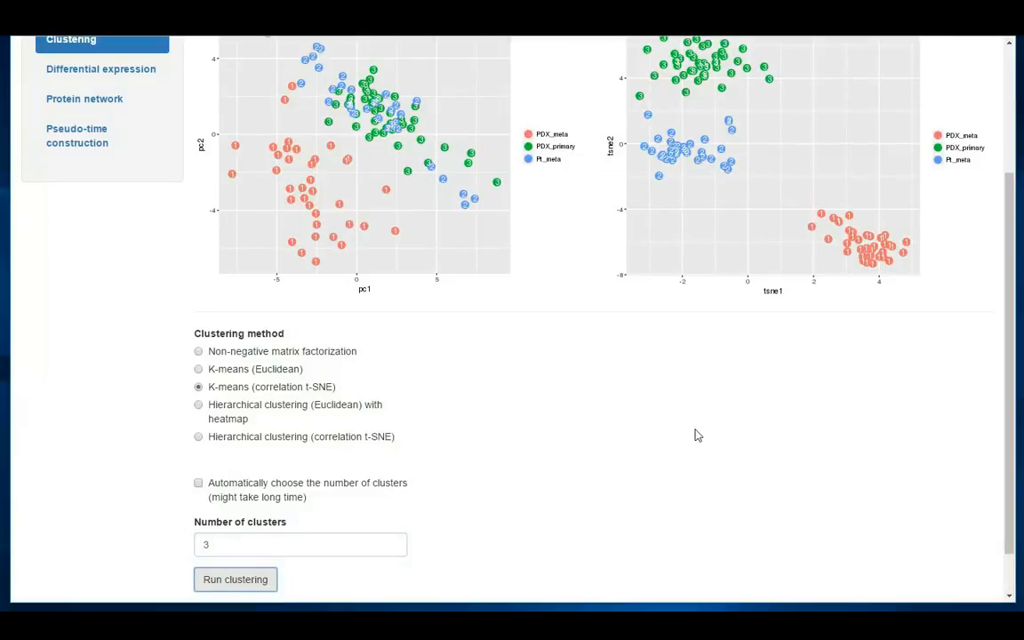
Compare the numbered cluster assignments with the cell types in the PCA and t-SNE plots
scroll(697, 437, "up", 1)
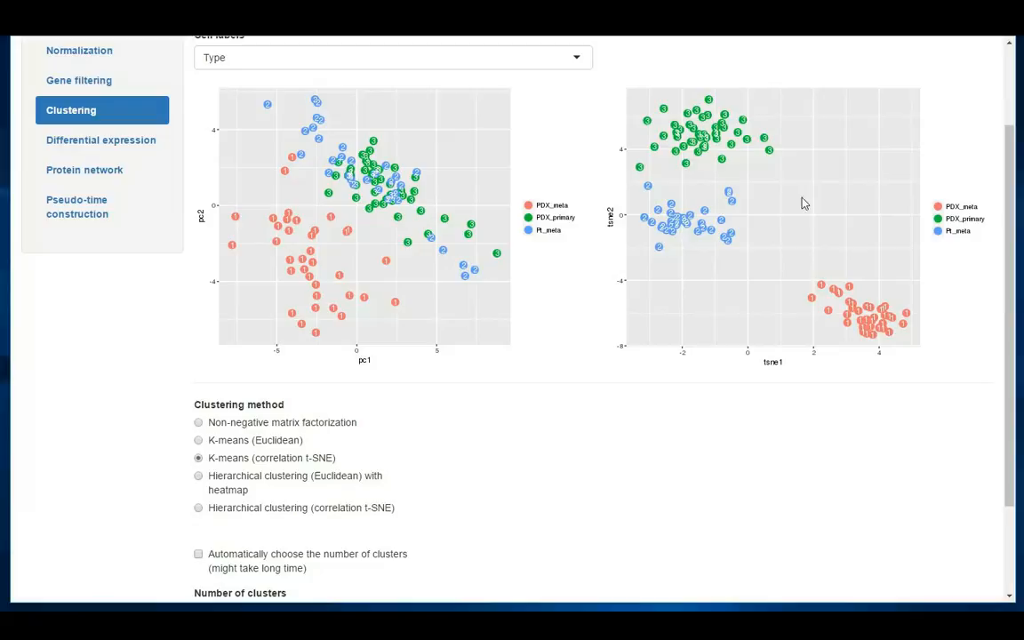
scroll(783, 196, "up", 1)
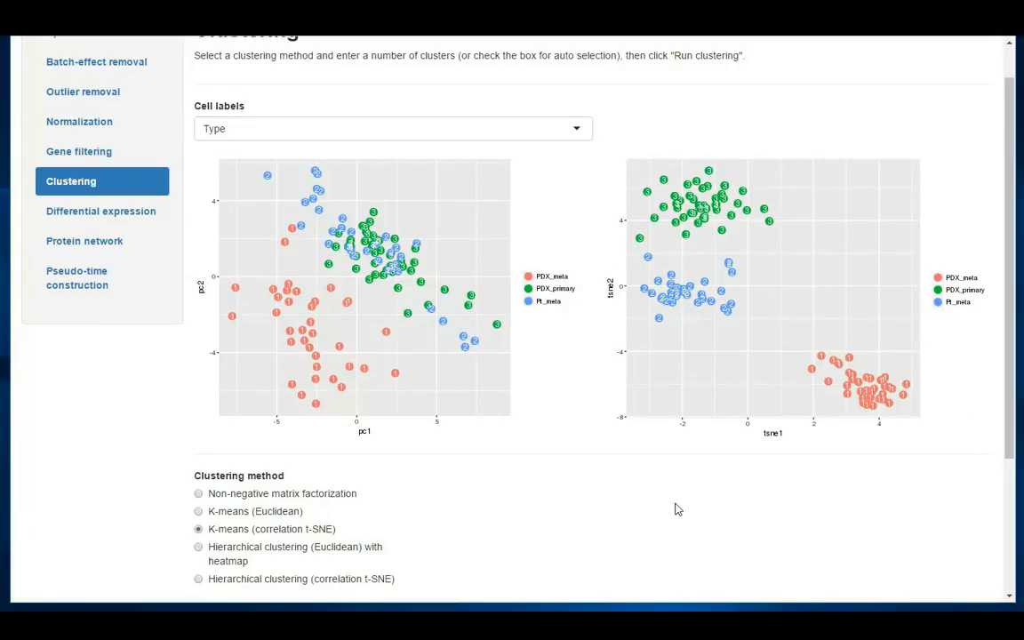
scroll(716, 502, "down", 1)
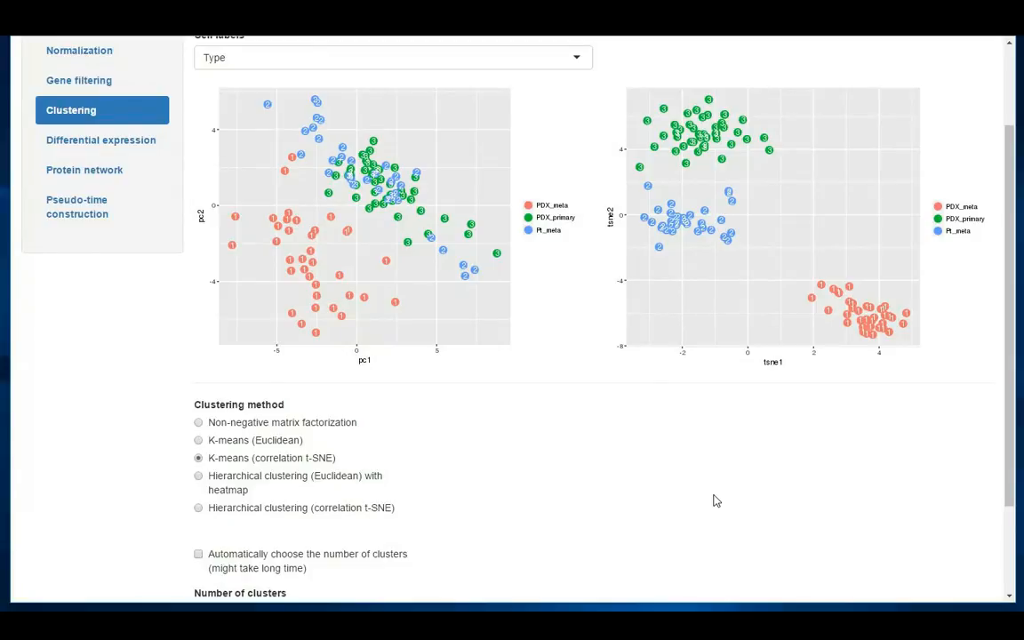
scroll(717, 500, "down", 2)
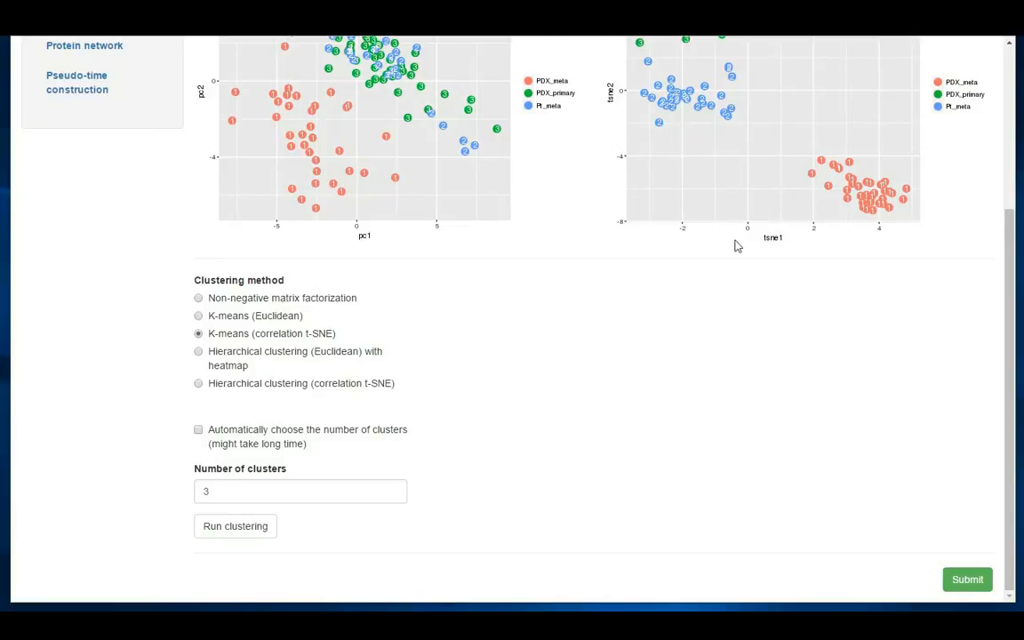
Submit the clusters to differential expression, set the number of processor cores to 2, and start the analysis
left_click(969, 583)
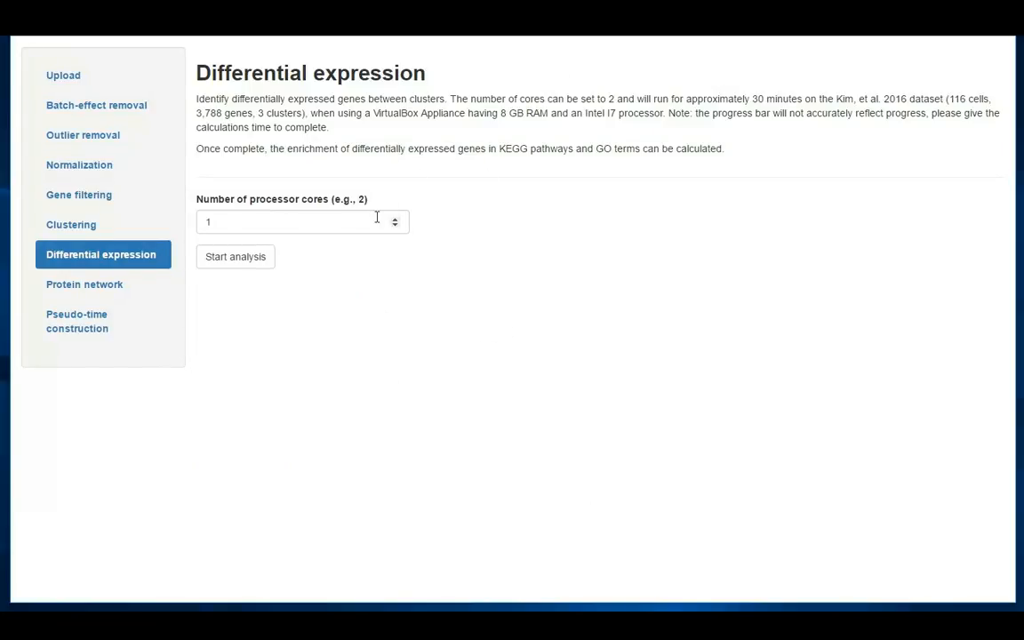
left_click(251, 217)
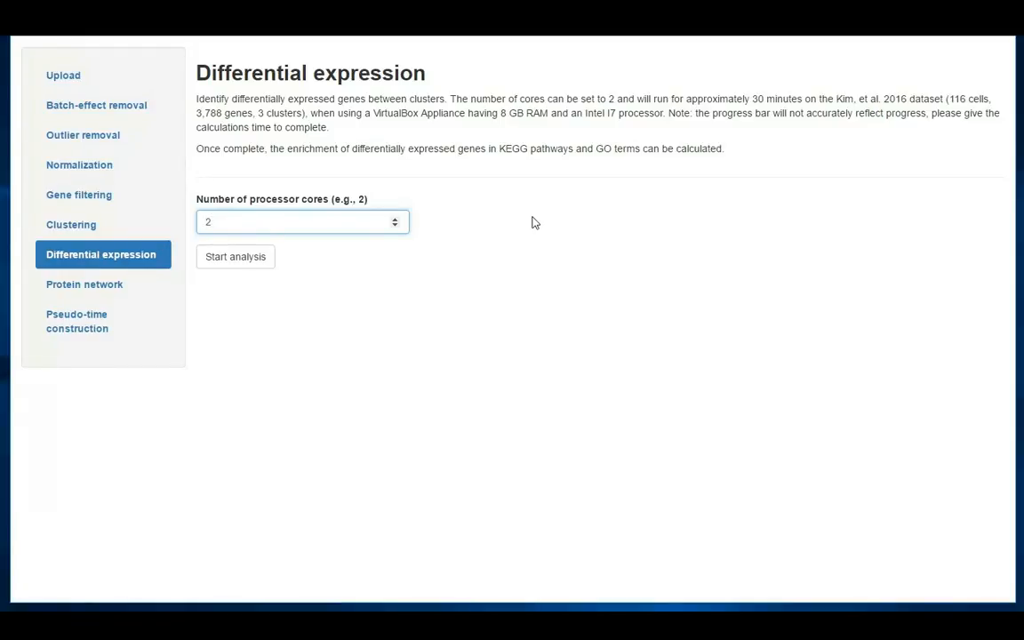
left_click(574, 204)
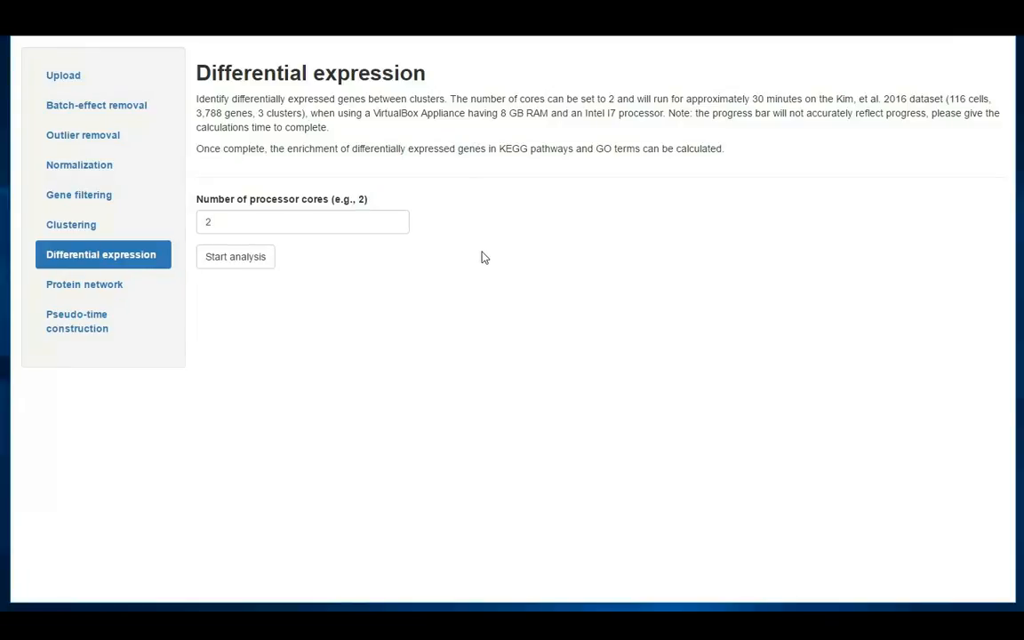
left_click(237, 258)
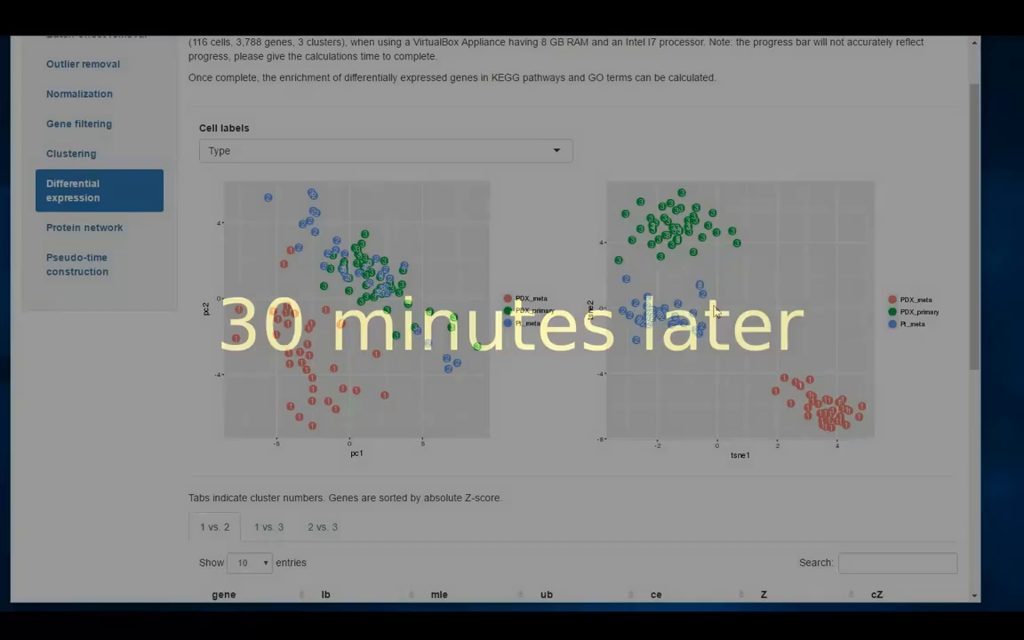
Review the 1 vs. 2, 1 vs. 3 and 2 vs. 3 gene tables against the cluster numbers in the PCA and t-SNE plots
scroll(709, 313, "down", 3)
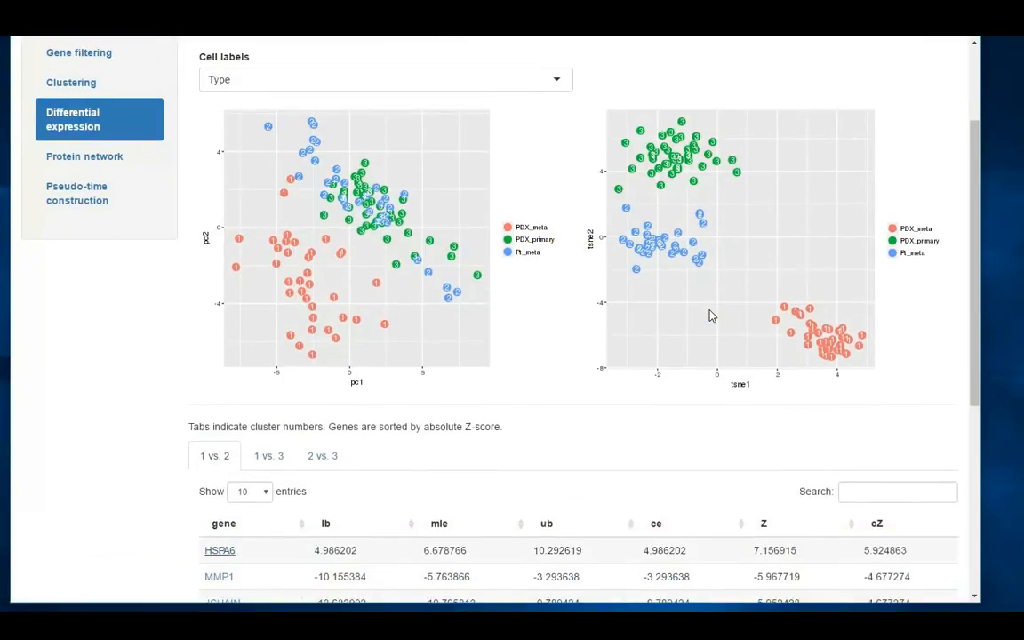
scroll(710, 313, "down", 3)
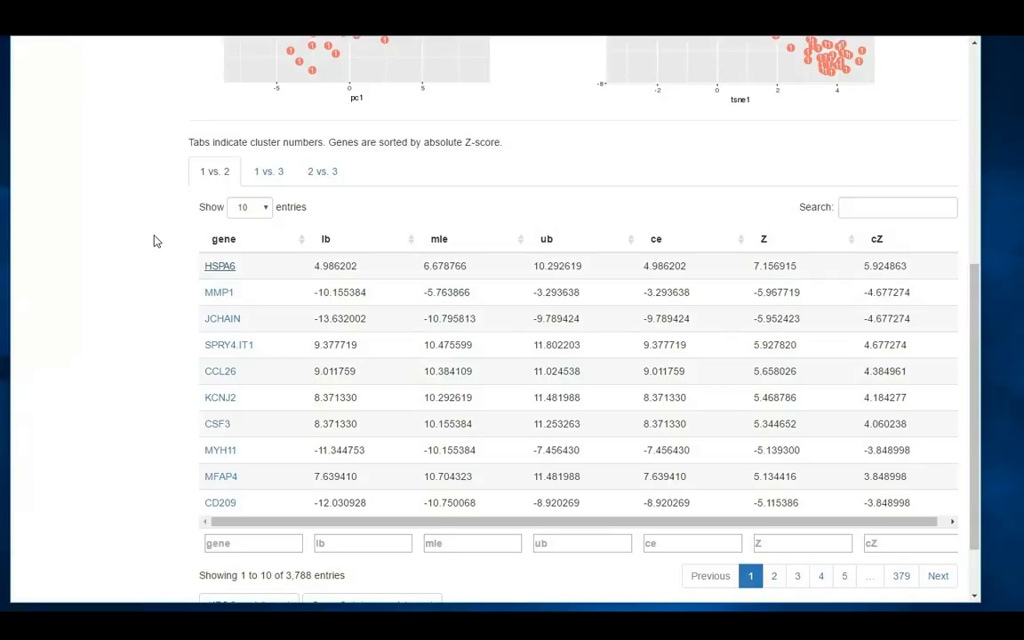
left_click(266, 176)
left_click(320, 173)
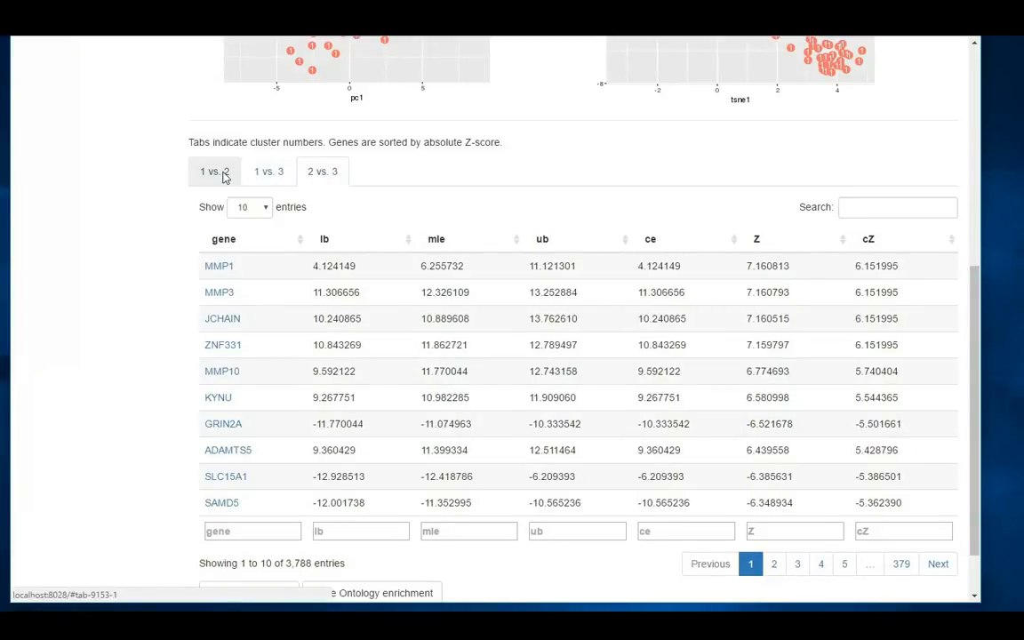
left_click(217, 173)
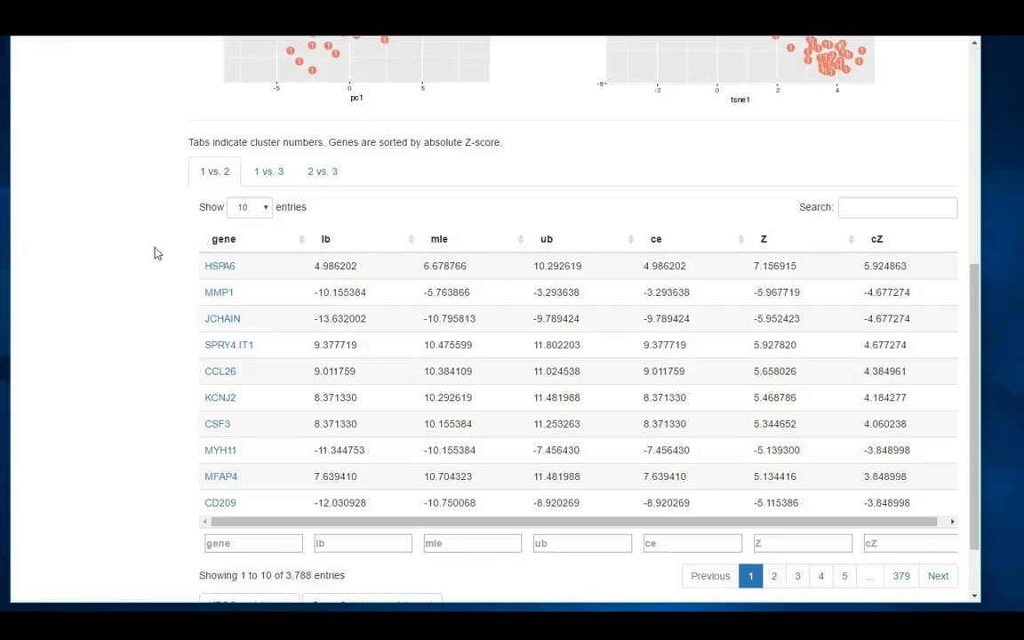
scroll(154, 254, "up", 1)
scroll(649, 217, "up", 2)
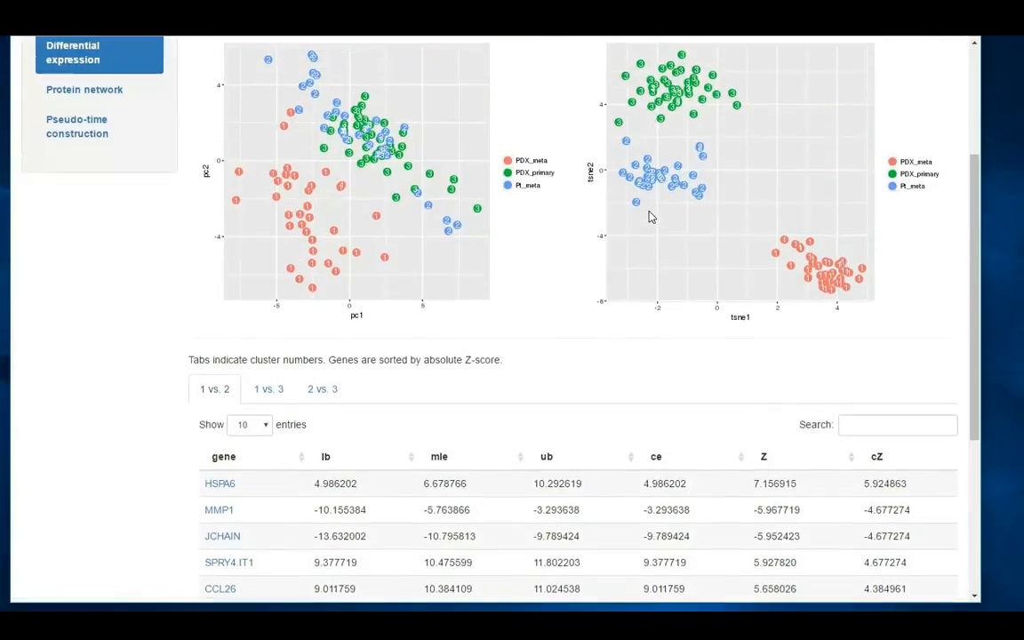
scroll(649, 217, "up", 1)
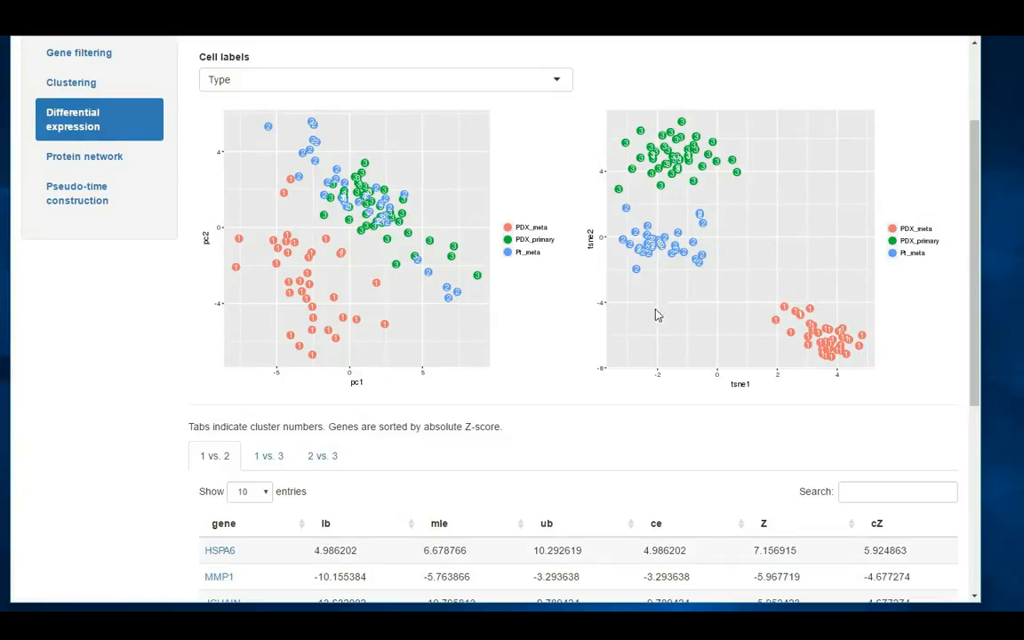
Highlight the Z-score of HSPA6 in the 1 vs. 2 table, look up the gene in GeneCards, and return to the results
scroll(469, 321, "down", 2)
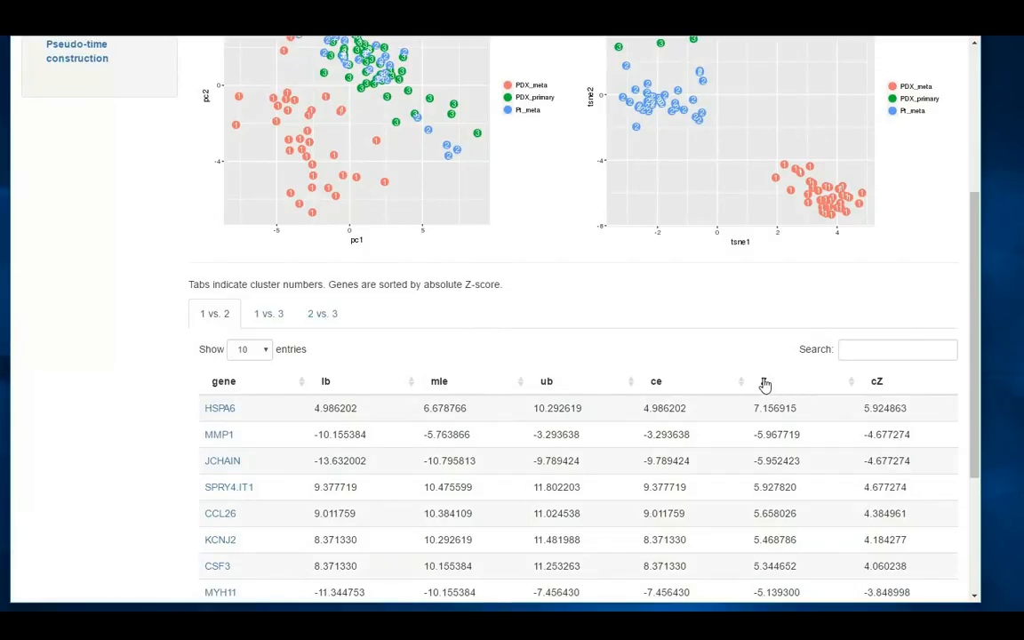
left_click_drag(754, 409, 800, 412)
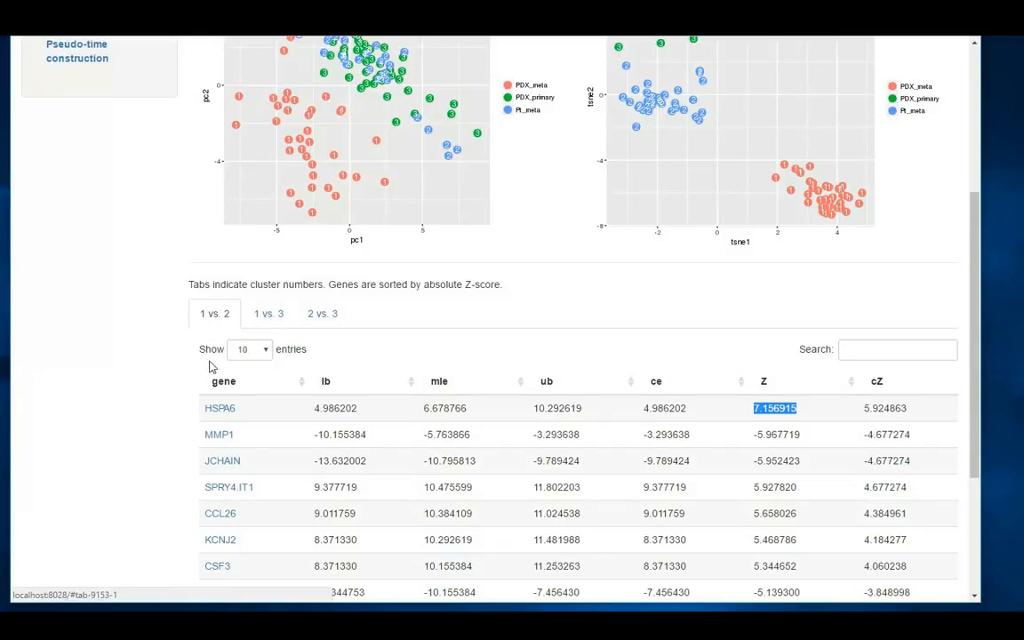
left_click(224, 412)
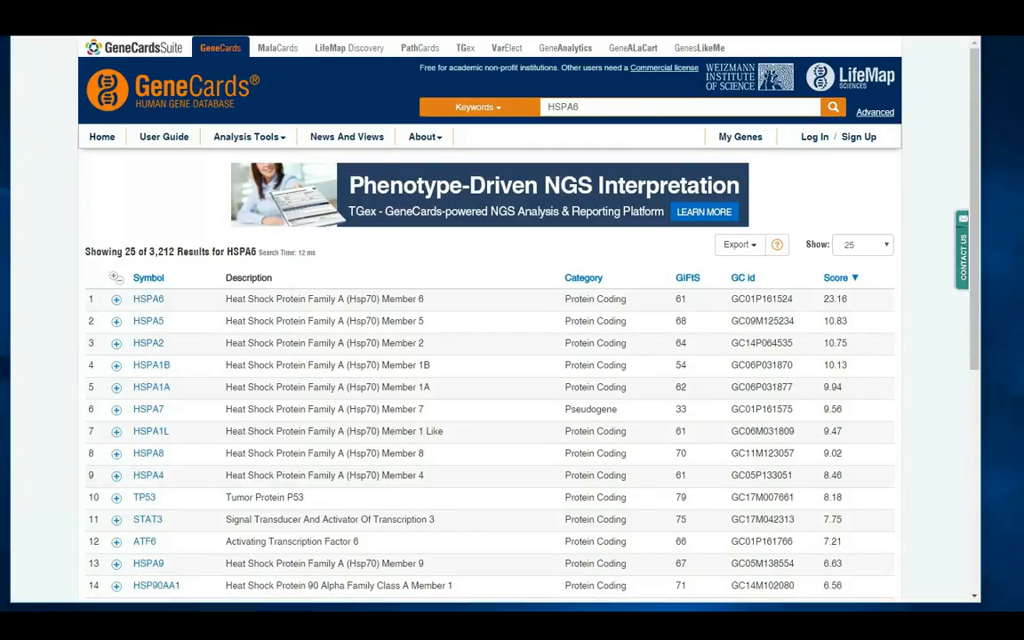
left_click(355, 17)
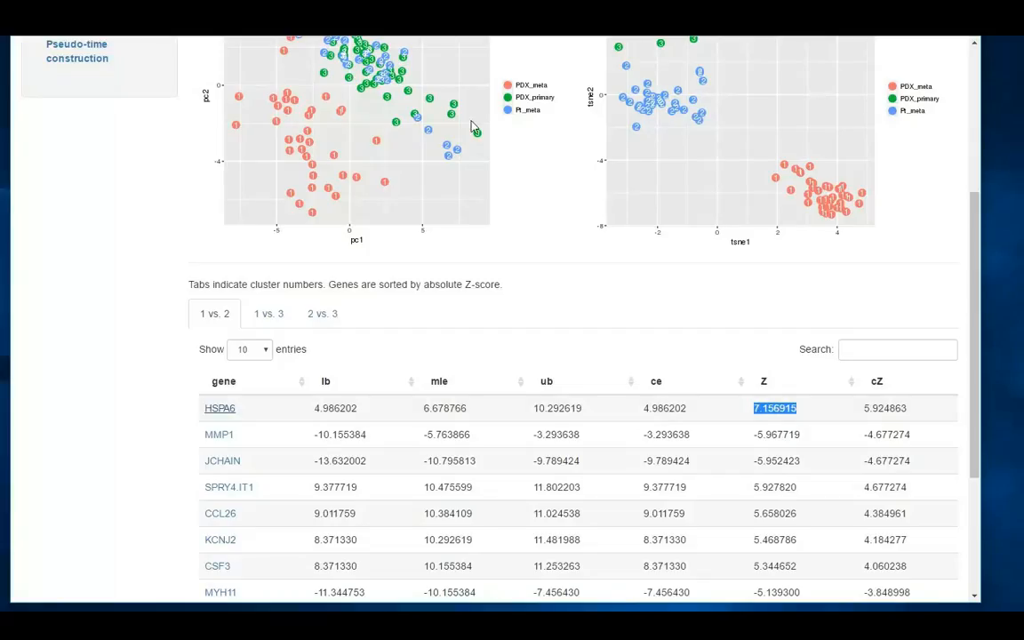
View the top genes of the 1 vs. 3 and 2 vs. 3 comparisons, and return to 1 vs. 2
left_click(268, 313)
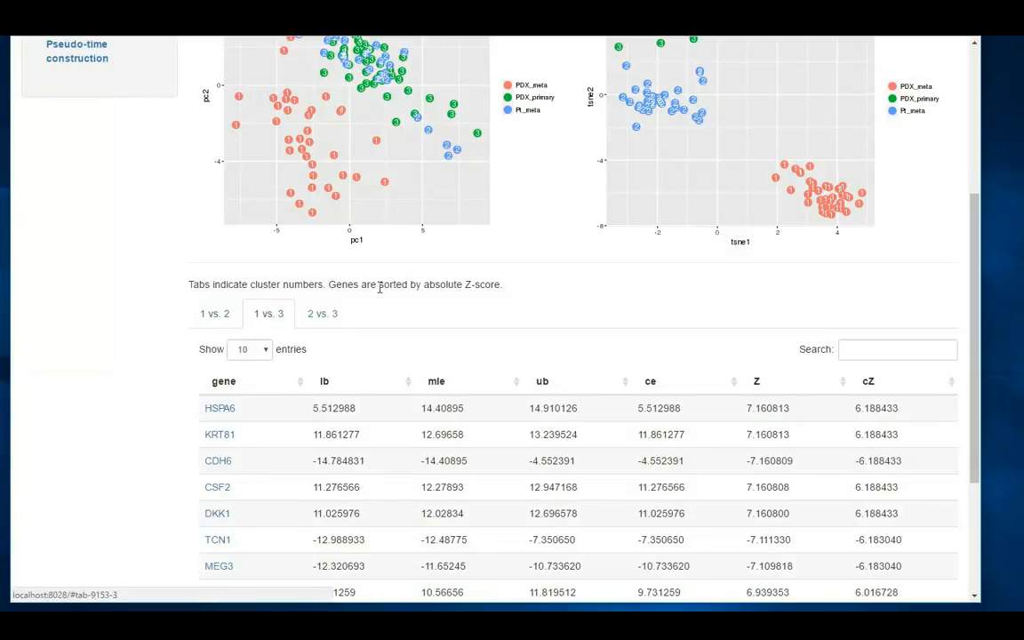
left_click(325, 319)
left_click(212, 316)
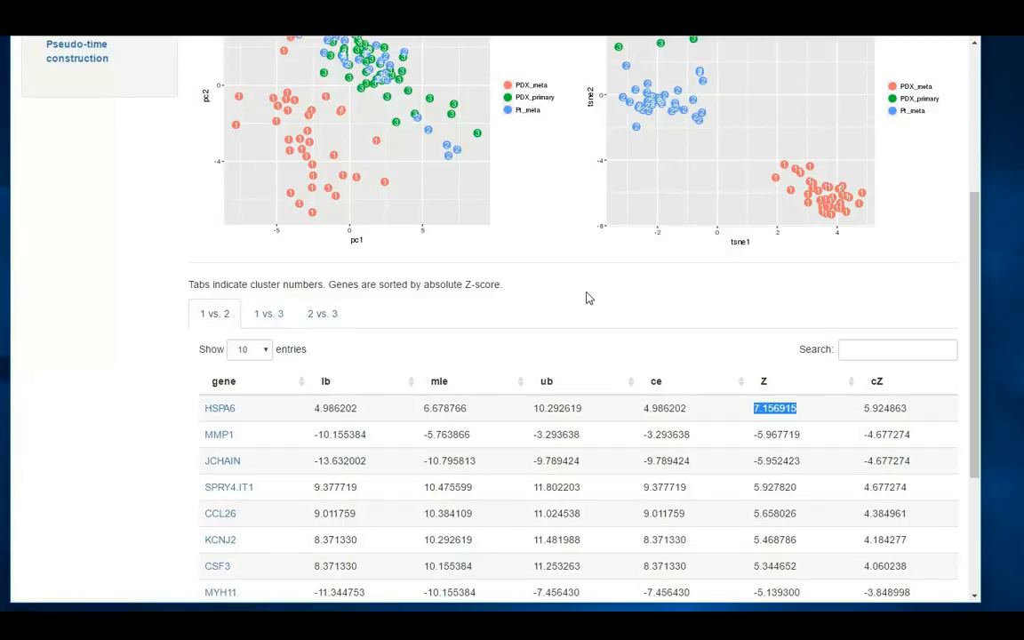
Run KEGG enrichment for the 1 vs. 2 comparison and examine the pathway enrichment plot
scroll(587, 298, "down", 5)
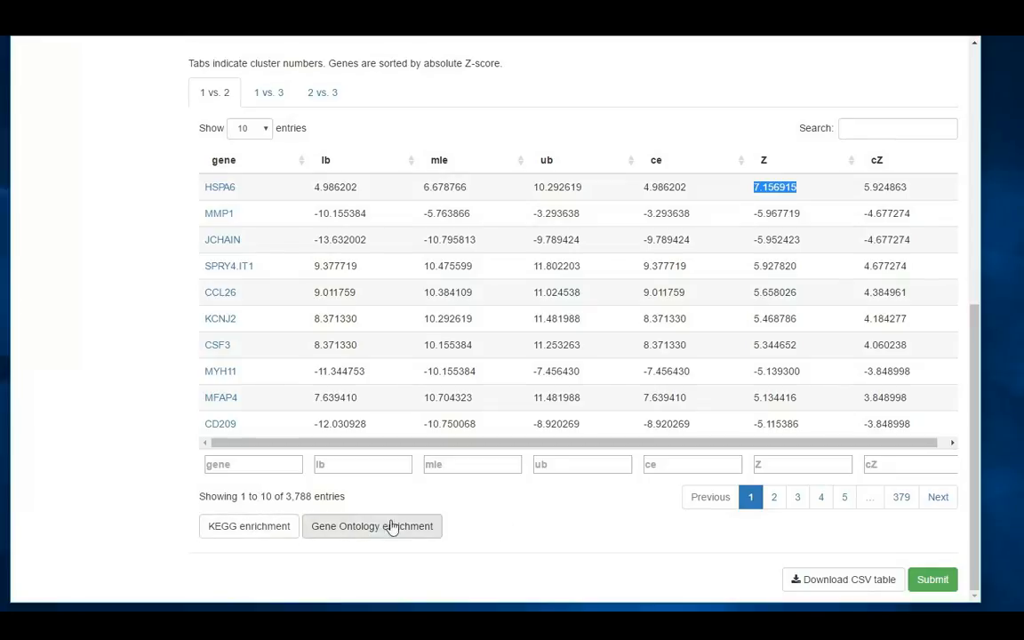
left_click(249, 529)
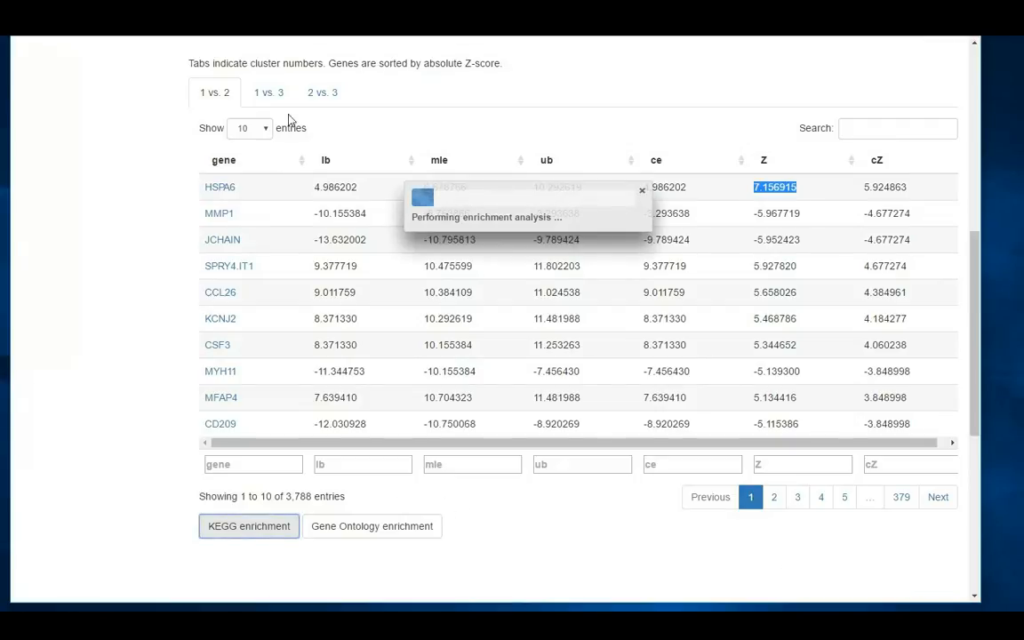
scroll(540, 316, "down", 4)
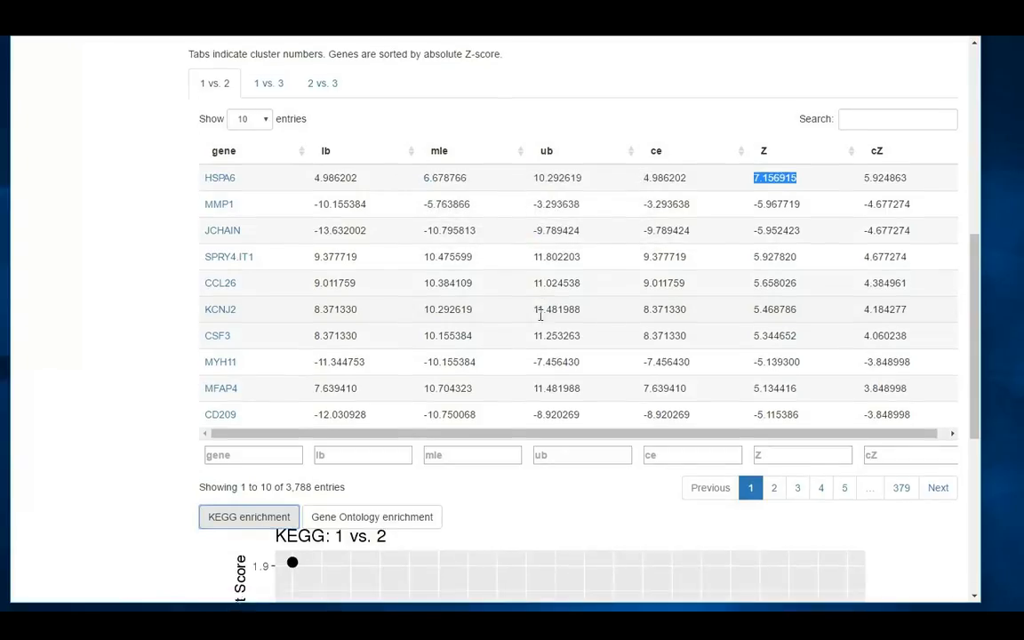
scroll(542, 321, "down", 1)
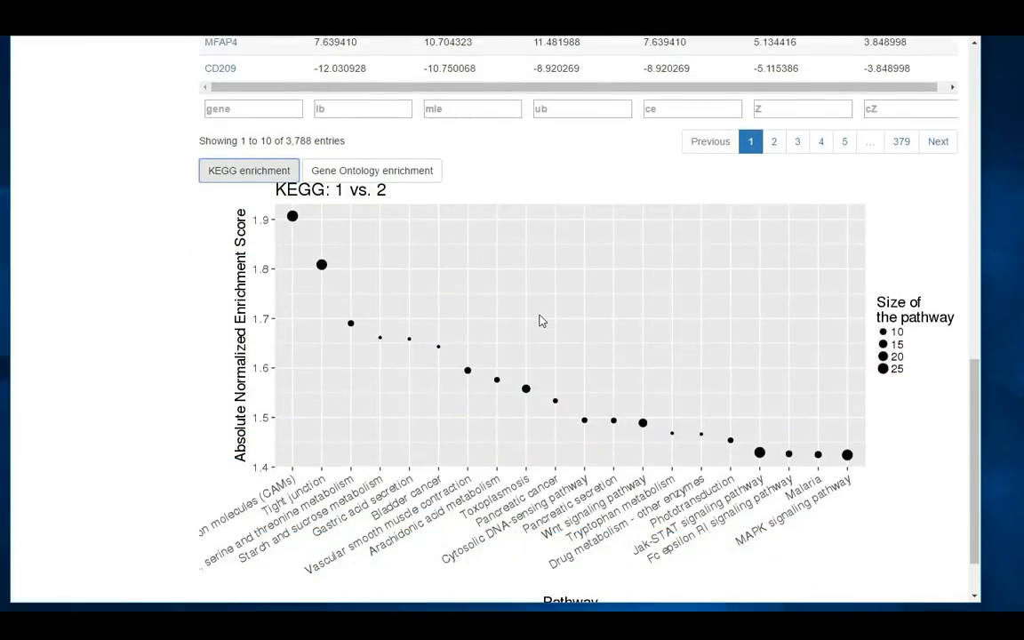
scroll(541, 321, "down", 1)
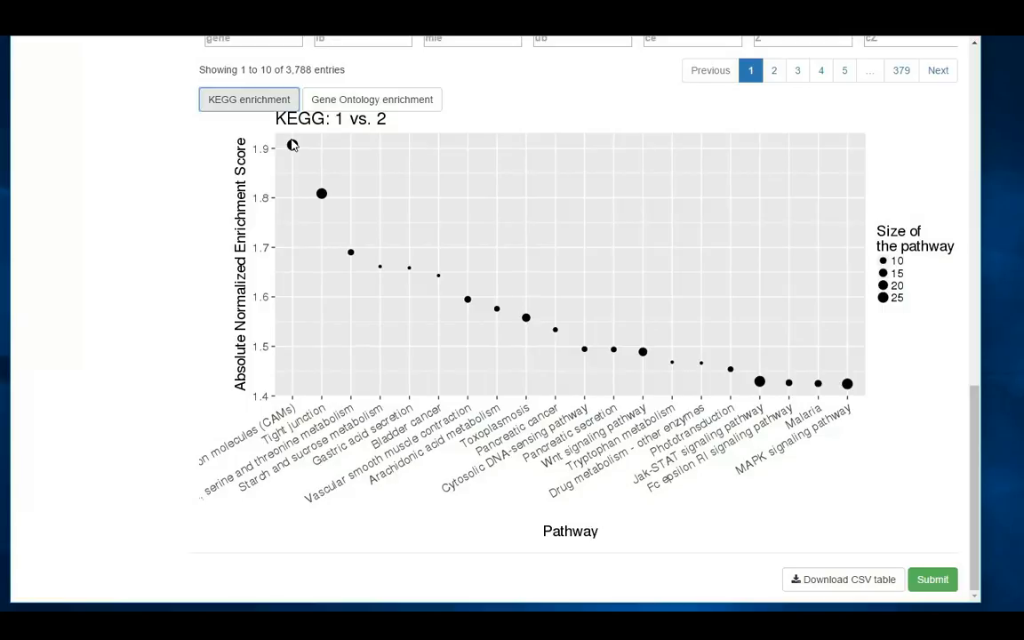
Run Gene Ontology enrichment for the 1 vs. 2 comparison and examine the gene set enrichment plot
scroll(304, 141, "up", 1)
left_click(354, 172)
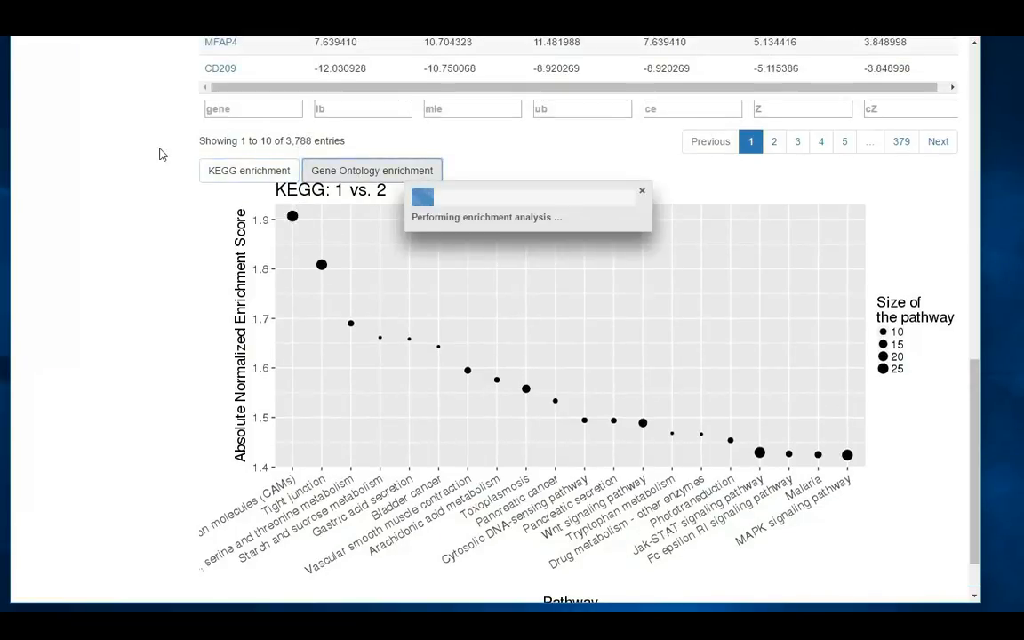
scroll(161, 155, "up", 2)
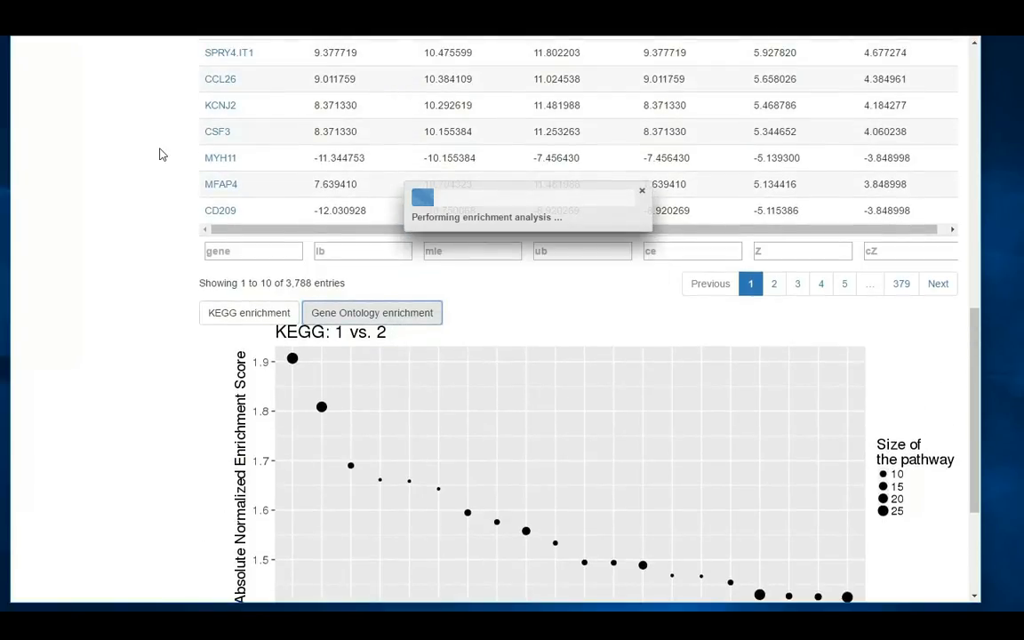
scroll(161, 154, "up", 3)
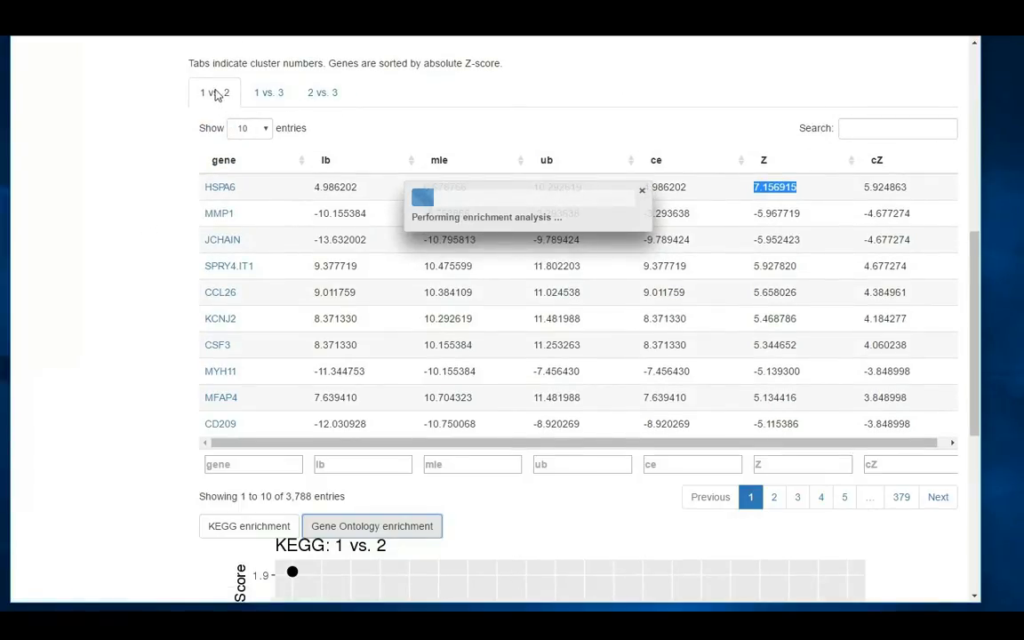
scroll(206, 137, "up", 4)
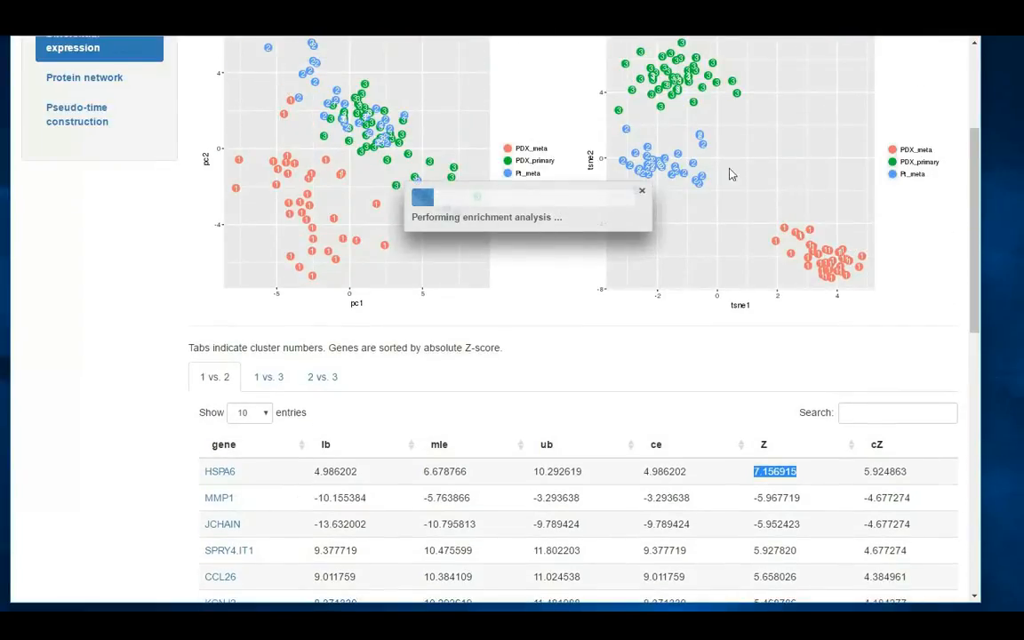
scroll(139, 343, "down", 4)
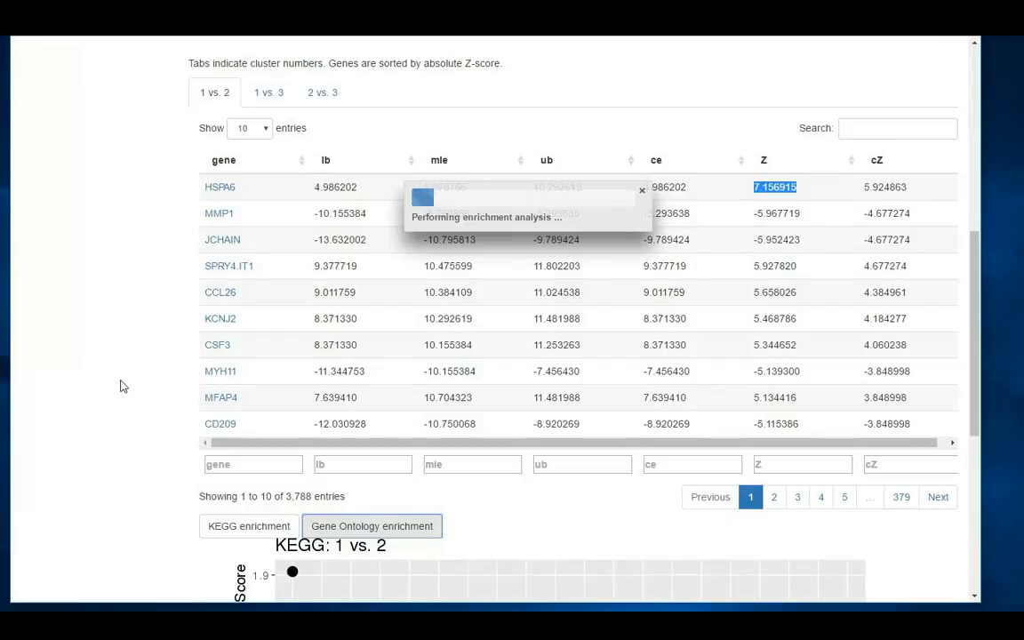
scroll(122, 386, "down", 2)
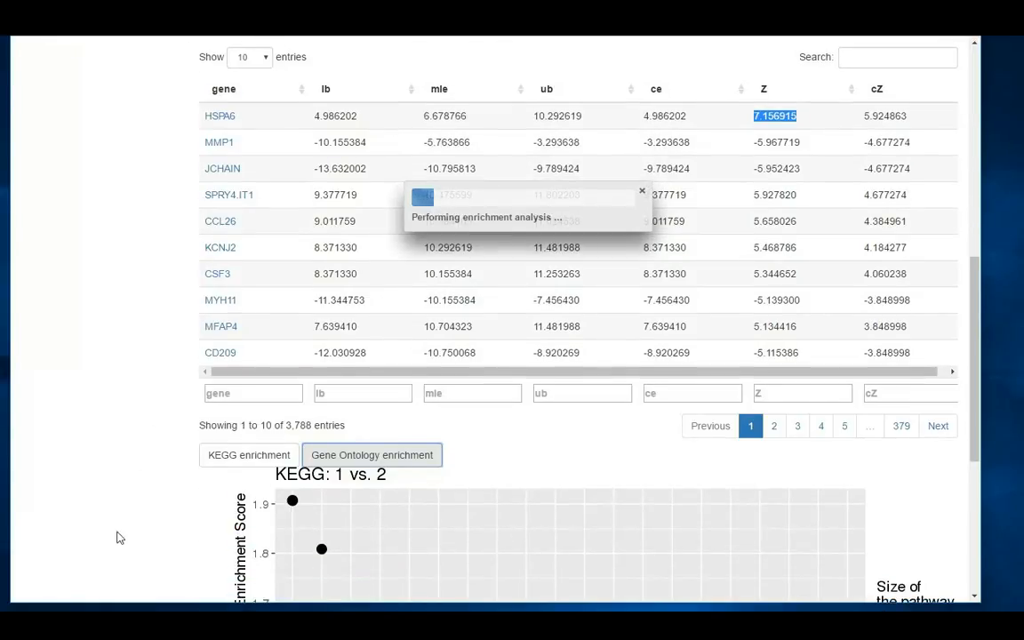
scroll(486, 255, "down", 4)
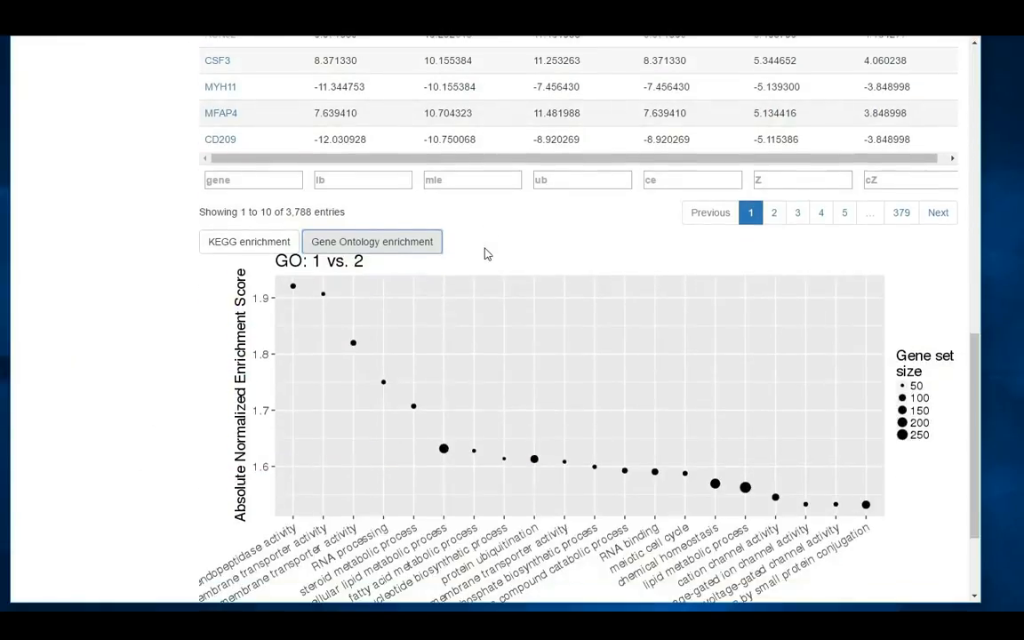
scroll(480, 231, "down", 2)
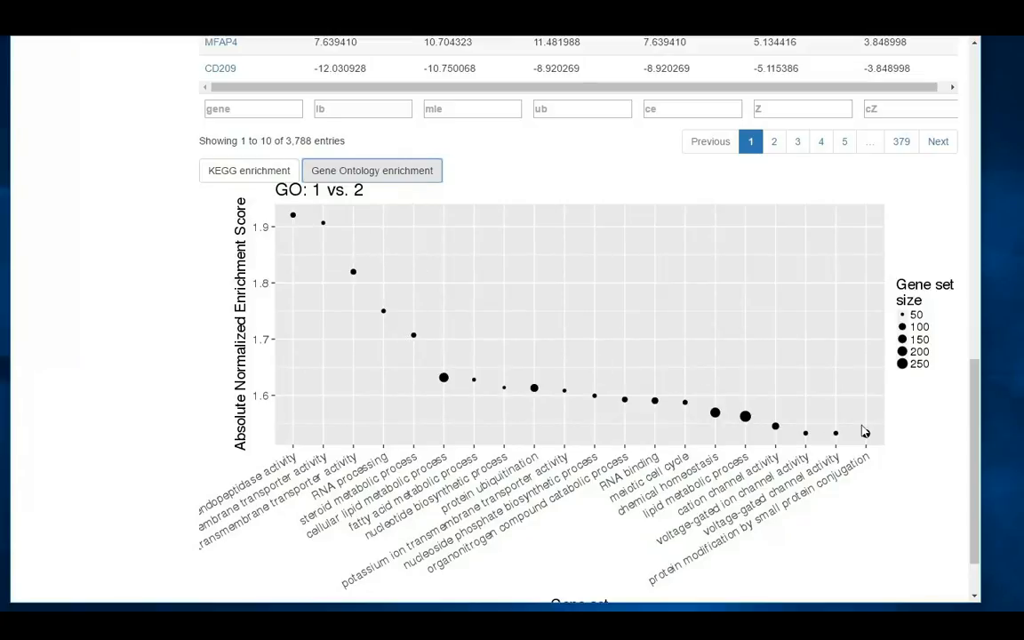
scroll(862, 431, "down", 1)
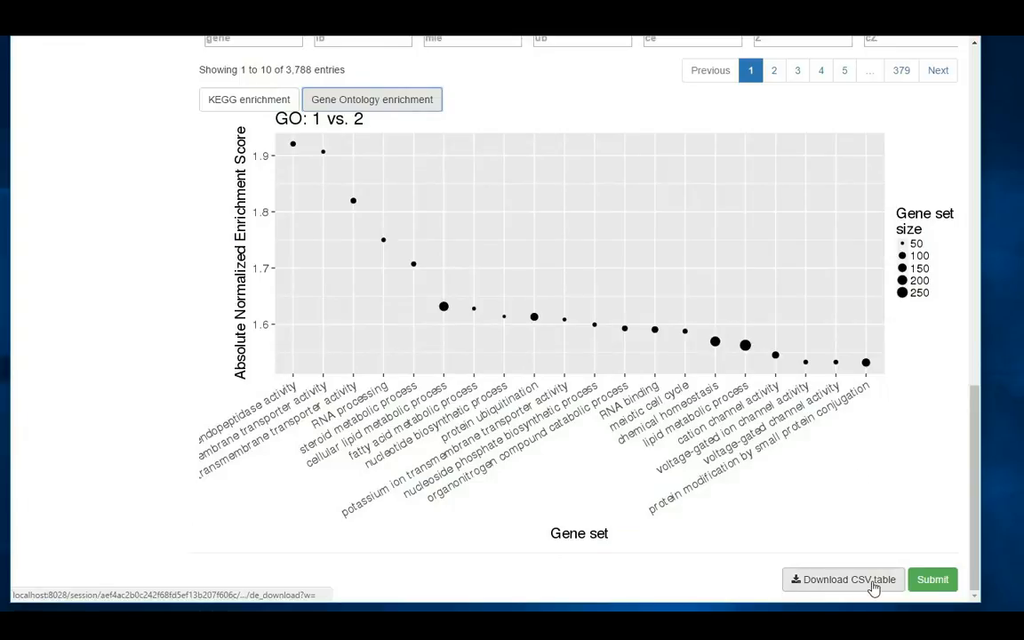
Download the differential expression results as a CSV table and dismiss the browser's download notice
left_click(872, 584)
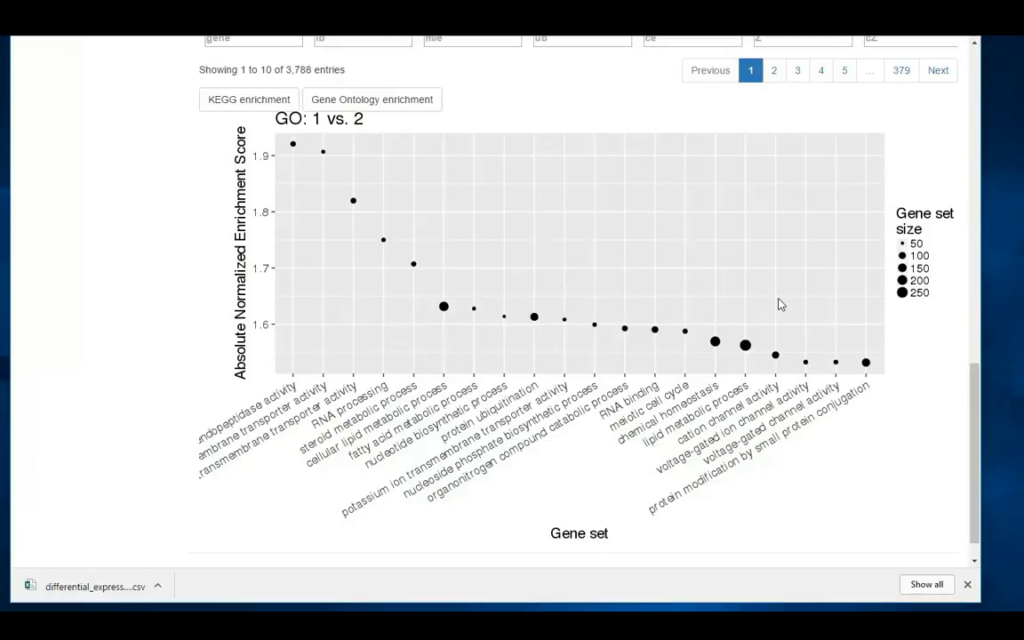
scroll(778, 305, "up", 1)
scroll(780, 301, "down", 2)
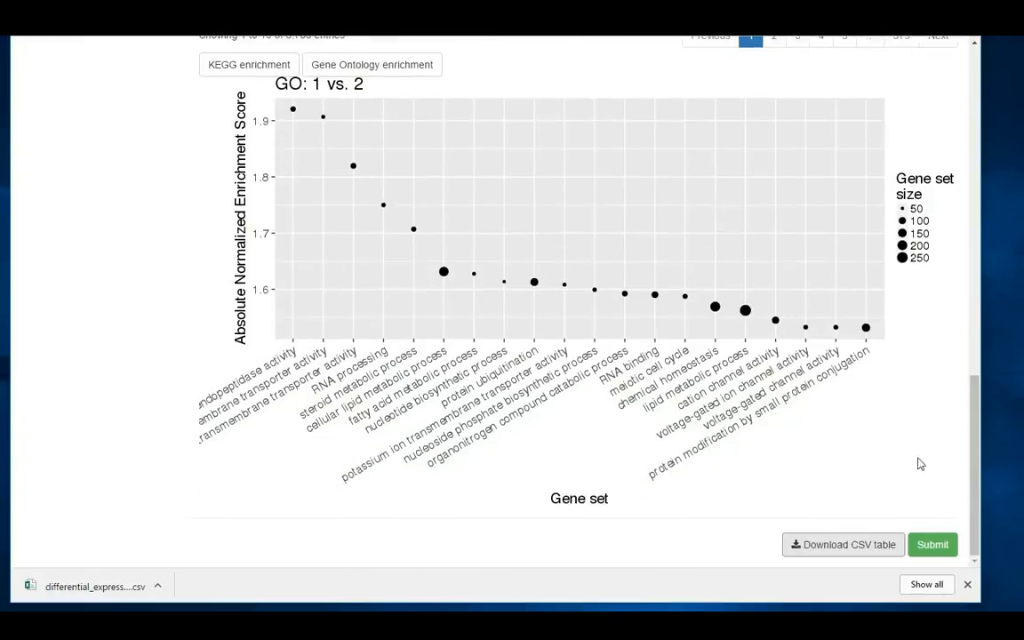
left_click(968, 586)
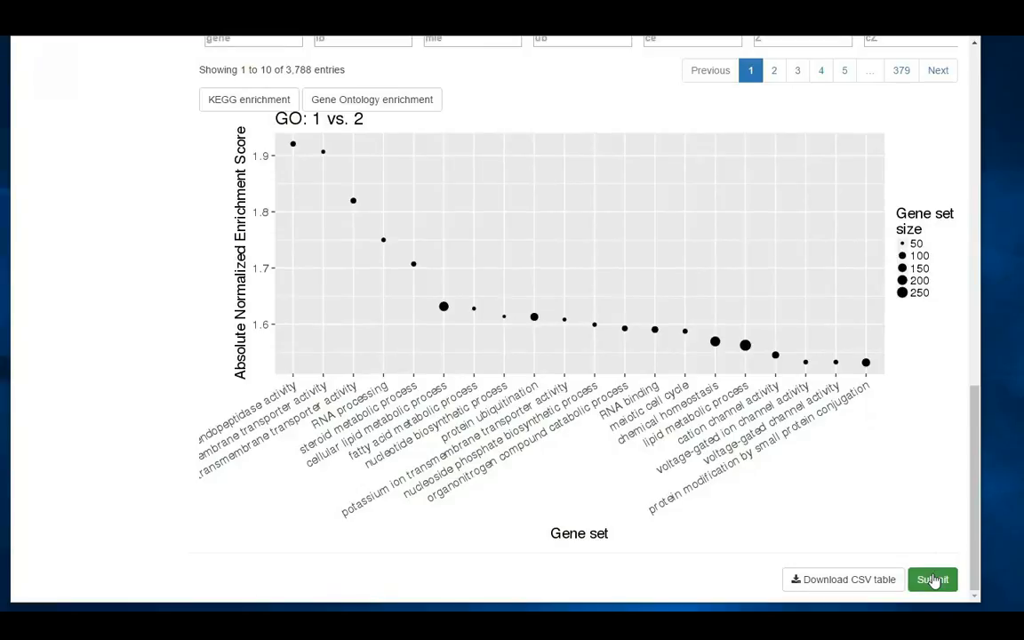
Look over the 1 vs. 2 gene table once more and submit the results to the protein network stage
scroll(929, 560, "up", 5)
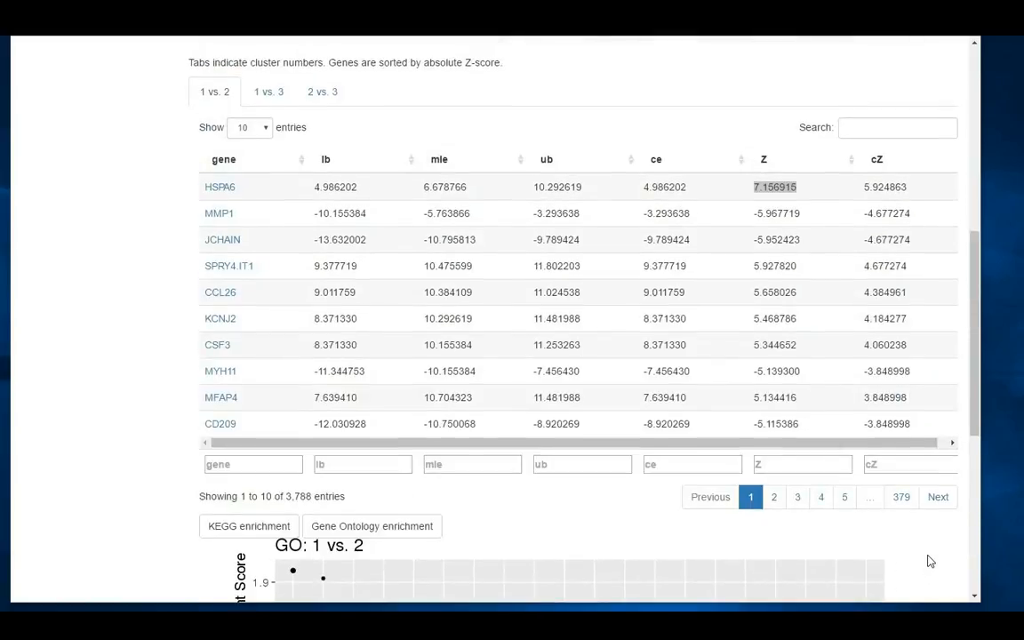
scroll(889, 498, "down", 5)
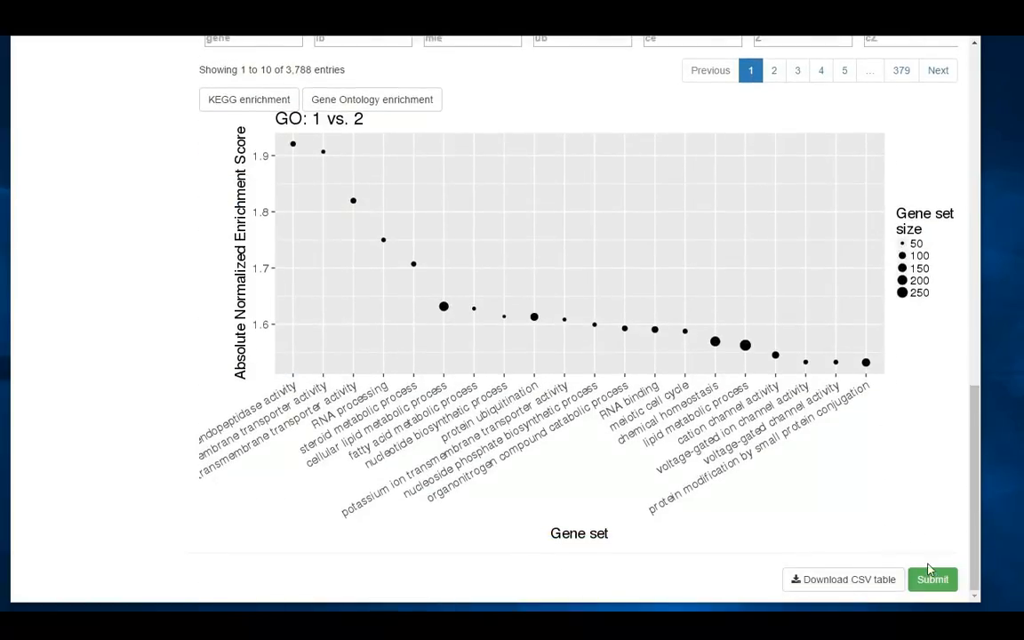
left_click(931, 579)
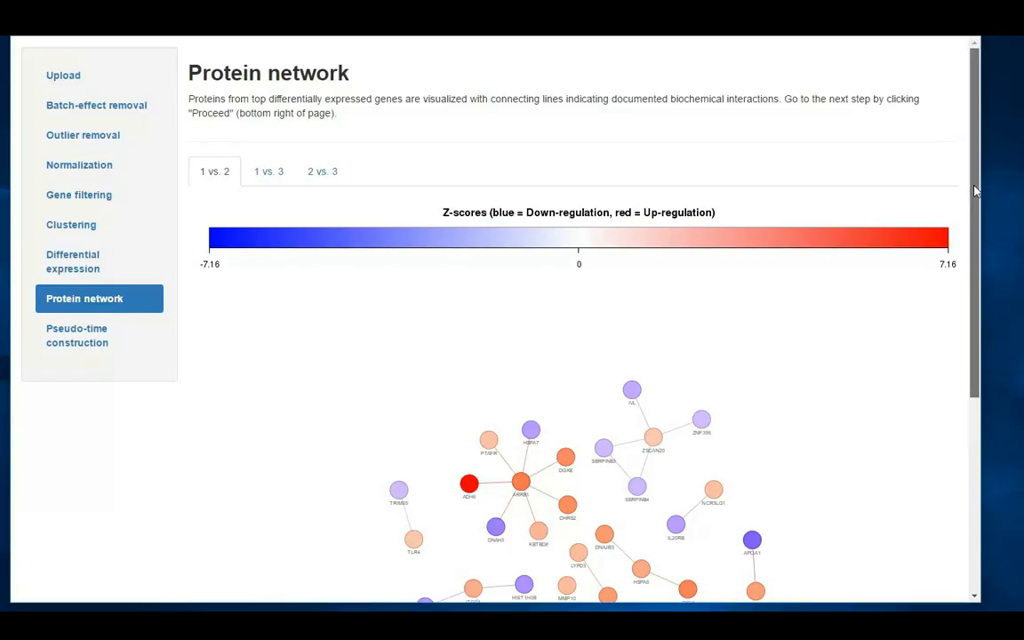
Enlarge the 1 vs. 2 protein network around ARRB1 and select that node to highlight its connections
left_click_drag(974, 190, 976, 263)
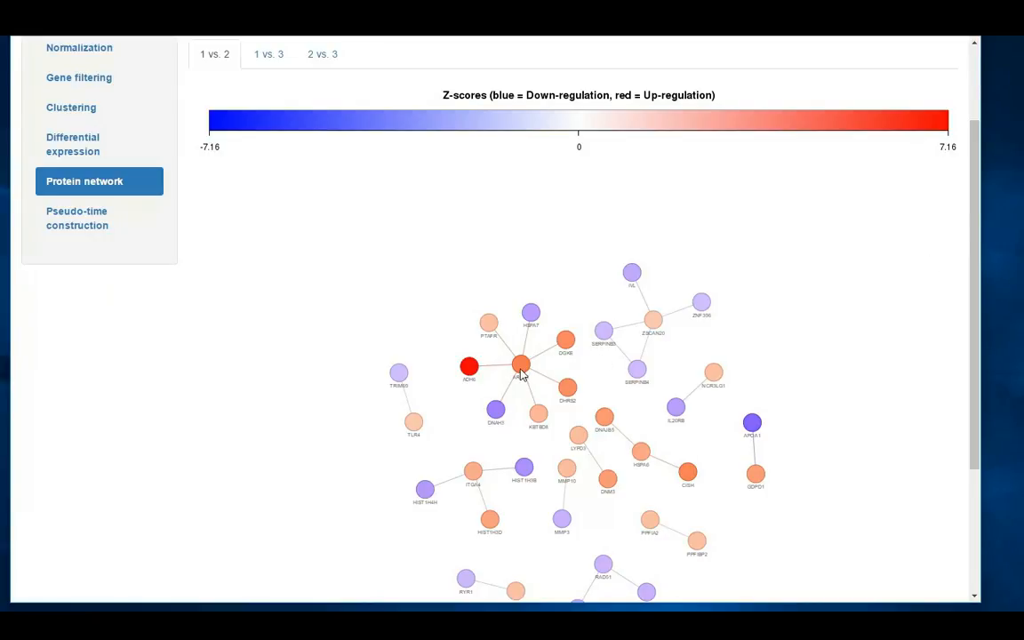
scroll(522, 374, "up", 5)
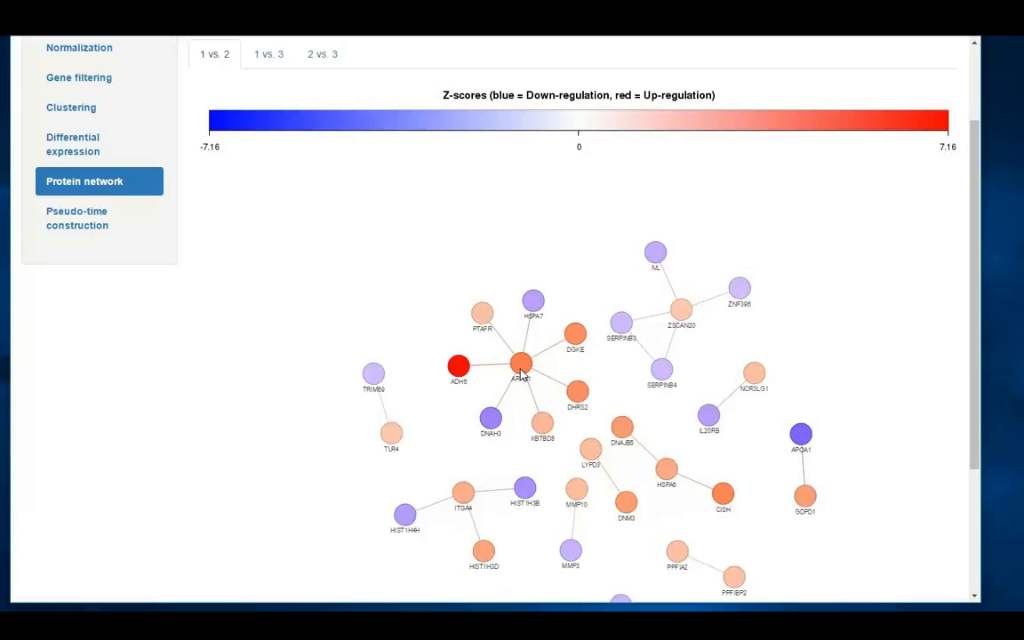
scroll(524, 372, "up", 1)
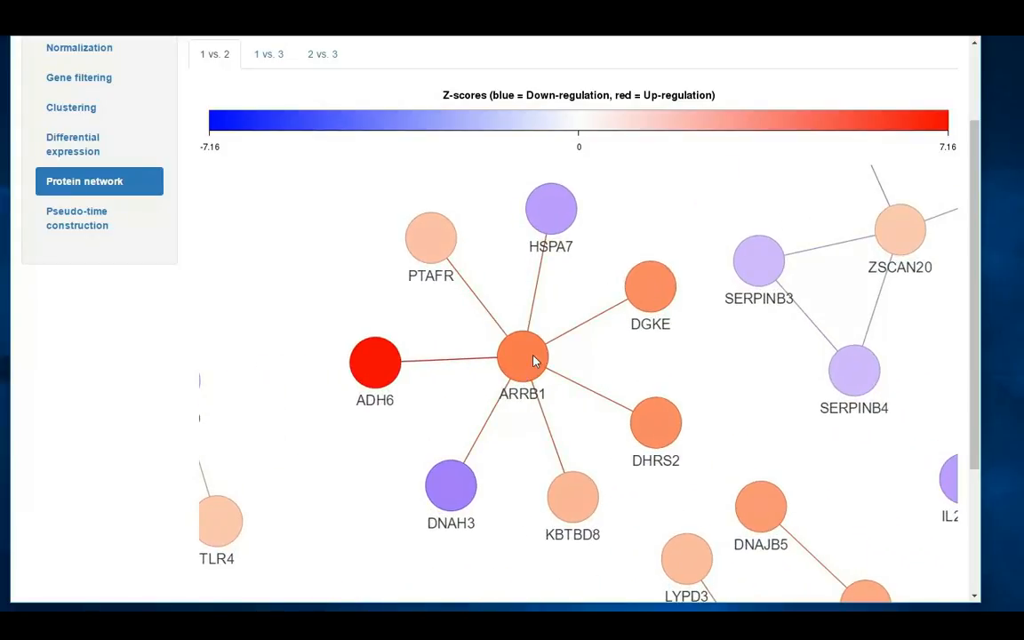
left_click(534, 360)
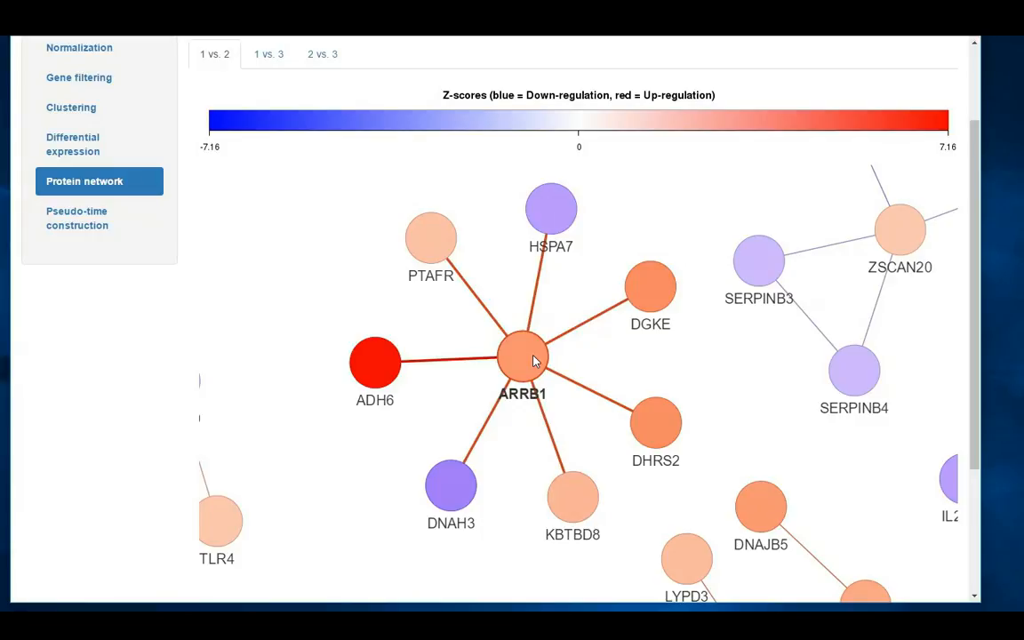